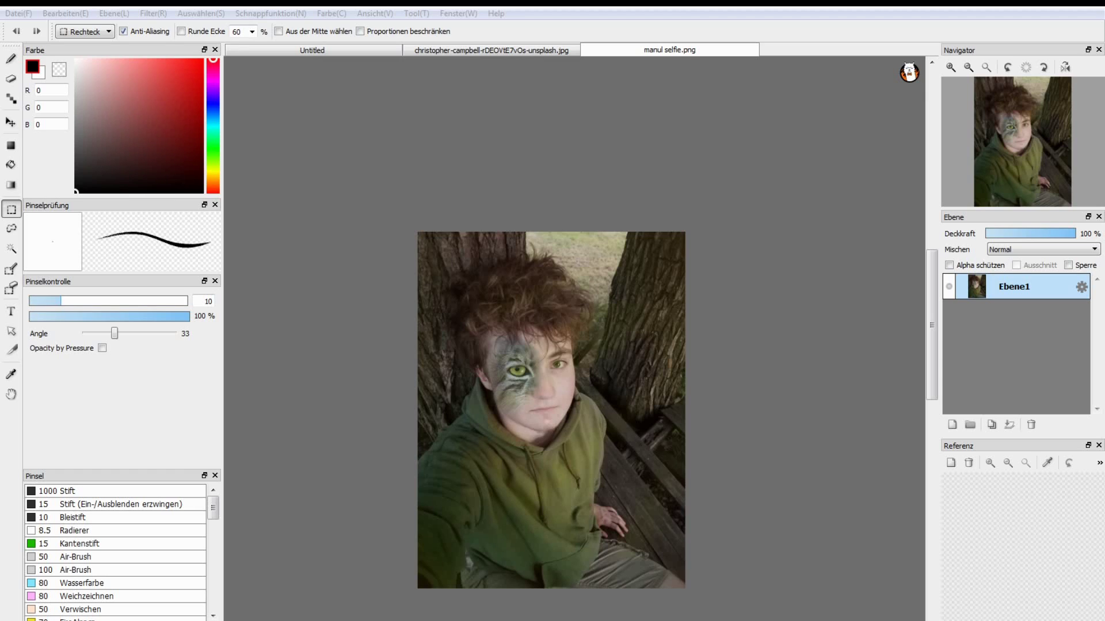
Scroll up and down while the Pixabay homepage is shown in Chrome.
{"action": "scroll", "coordinate": [521, 405], "scroll_direction": "down", "scroll_amount": 1}
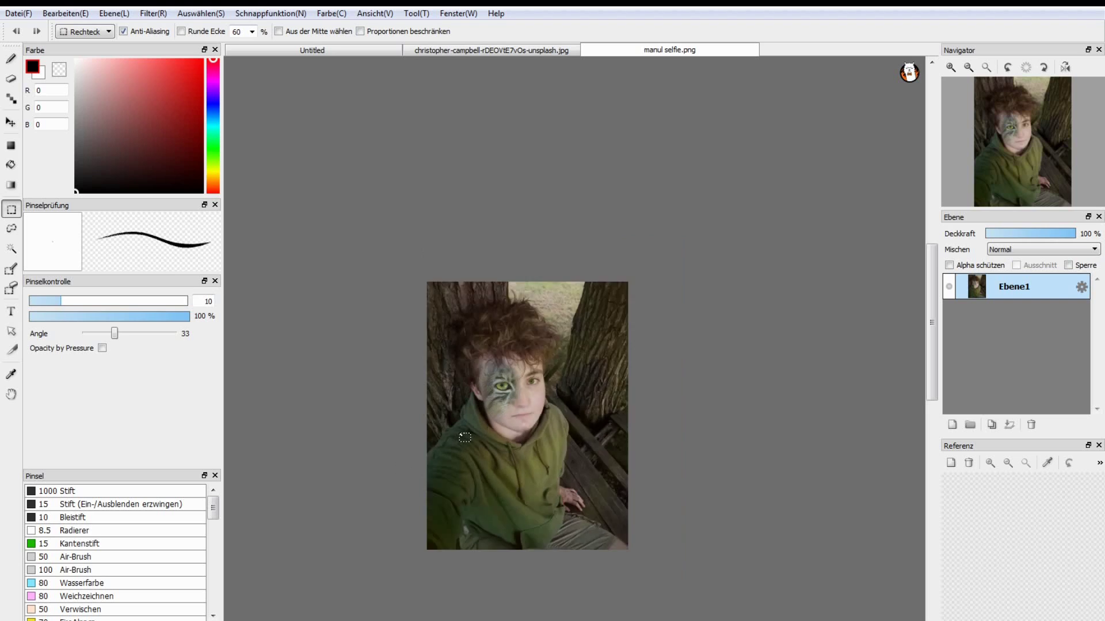
{"action": "scroll", "coordinate": [522, 405], "scroll_direction": "up", "scroll_amount": 1}
{"action": "scroll", "coordinate": [522, 405], "scroll_direction": "up", "scroll_amount": 1}
{"action": "scroll", "coordinate": [522, 405], "scroll_direction": "up", "scroll_amount": 1}
{"action": "scroll", "coordinate": [522, 405], "scroll_direction": "down", "scroll_amount": 3}
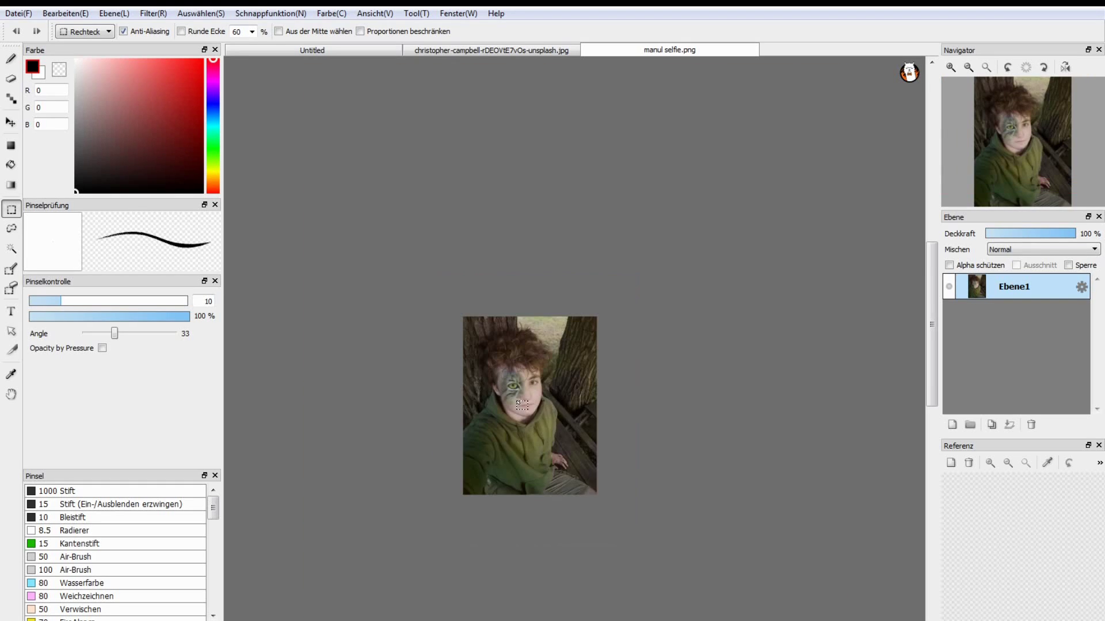
{"action": "scroll", "coordinate": [518, 441], "scroll_direction": "up", "scroll_amount": 1}
{"action": "scroll", "coordinate": [519, 441], "scroll_direction": "up", "scroll_amount": 1}
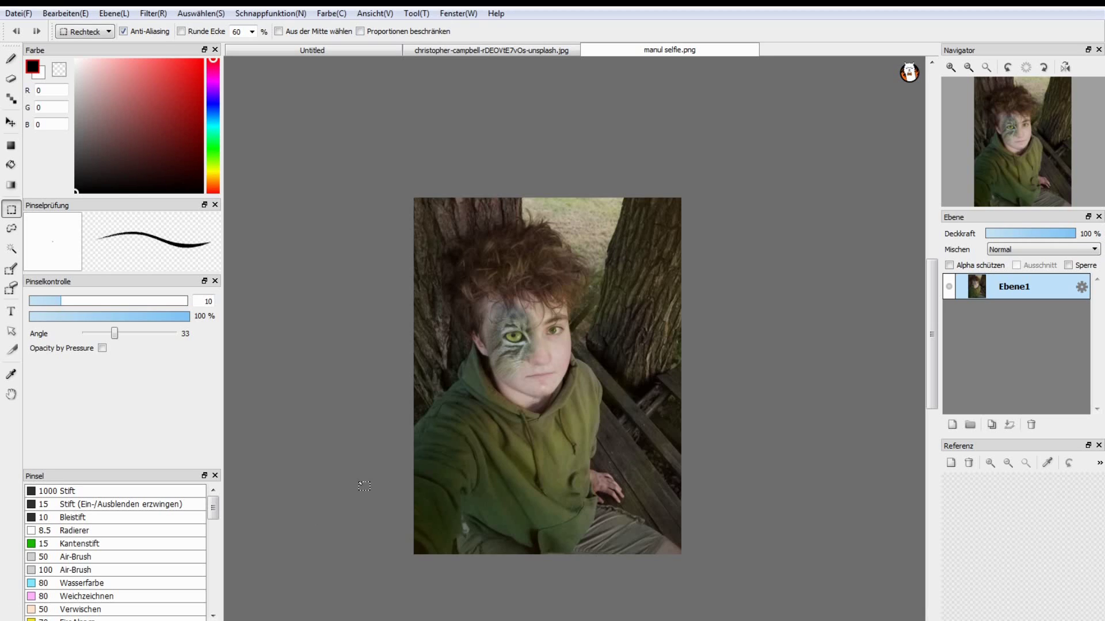
{"action": "scroll", "coordinate": [469, 397], "scroll_direction": "down", "scroll_amount": 2}
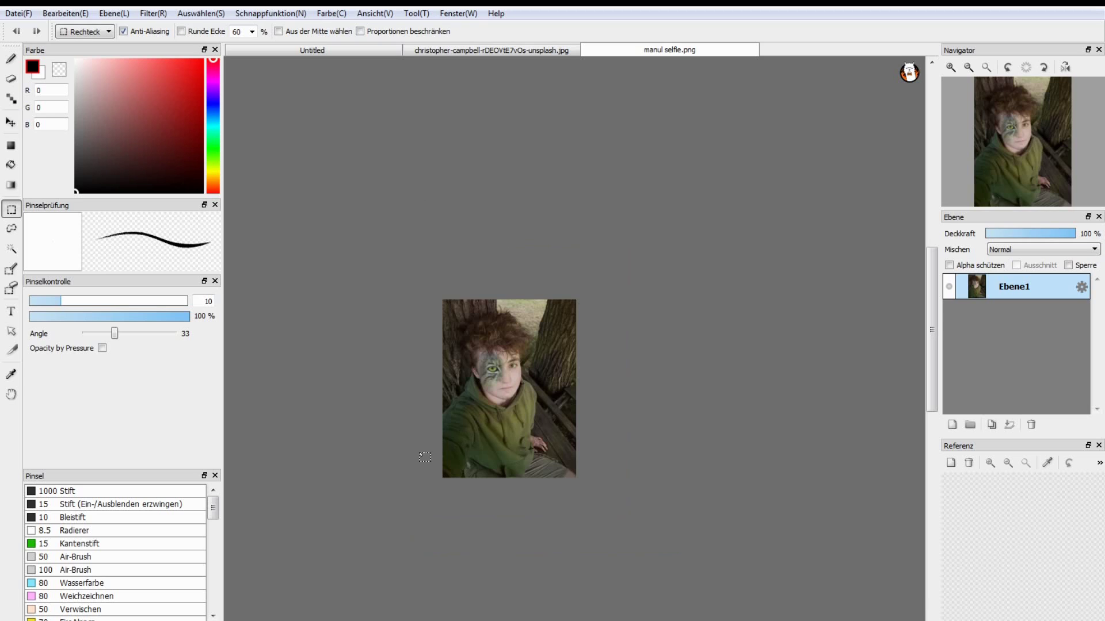
{"action": "scroll", "coordinate": [424, 459], "scroll_direction": "up", "scroll_amount": 1}
{"action": "scroll", "coordinate": [425, 459], "scroll_direction": "up", "scroll_amount": 1}
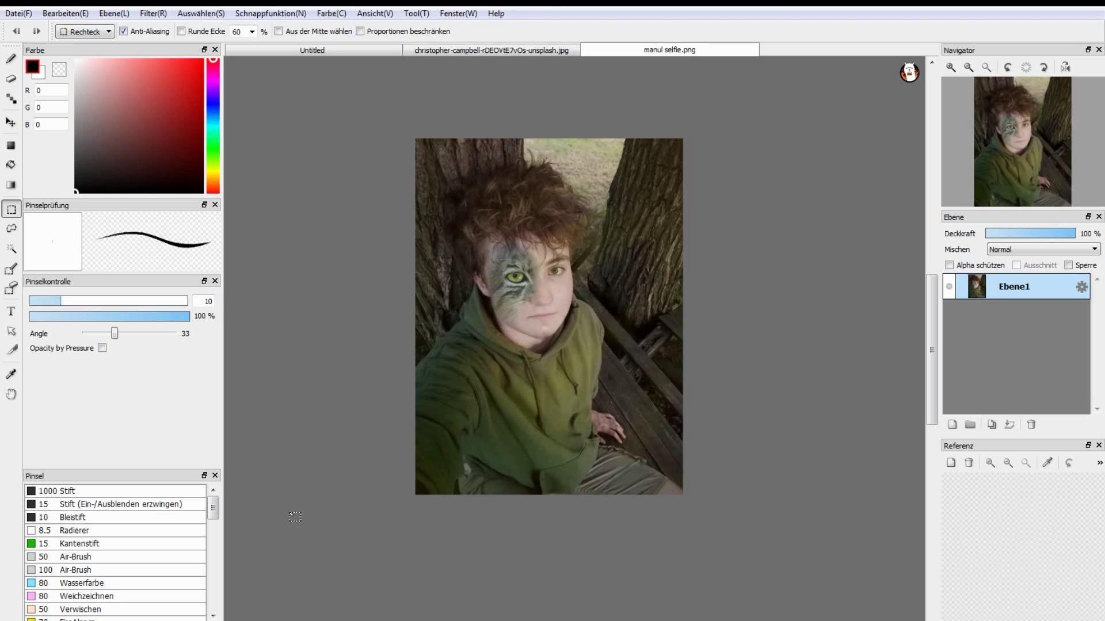
{"action": "scroll", "coordinate": [607, 459], "scroll_direction": "down", "scroll_amount": 2}
{"action": "scroll", "coordinate": [609, 458], "scroll_direction": "up", "scroll_amount": 1}
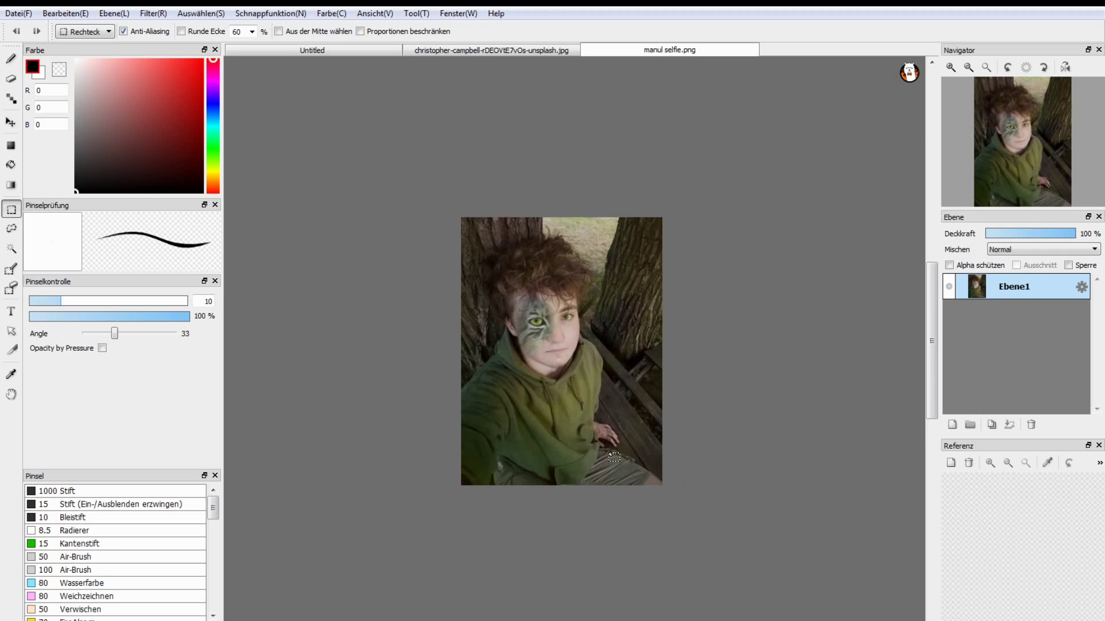
{"action": "scroll", "coordinate": [614, 456], "scroll_direction": "up", "scroll_amount": 1}
{"action": "scroll", "coordinate": [572, 252], "scroll_direction": "up", "scroll_amount": 1}
{"action": "scroll", "coordinate": [581, 255], "scroll_direction": "down", "scroll_amount": 1}
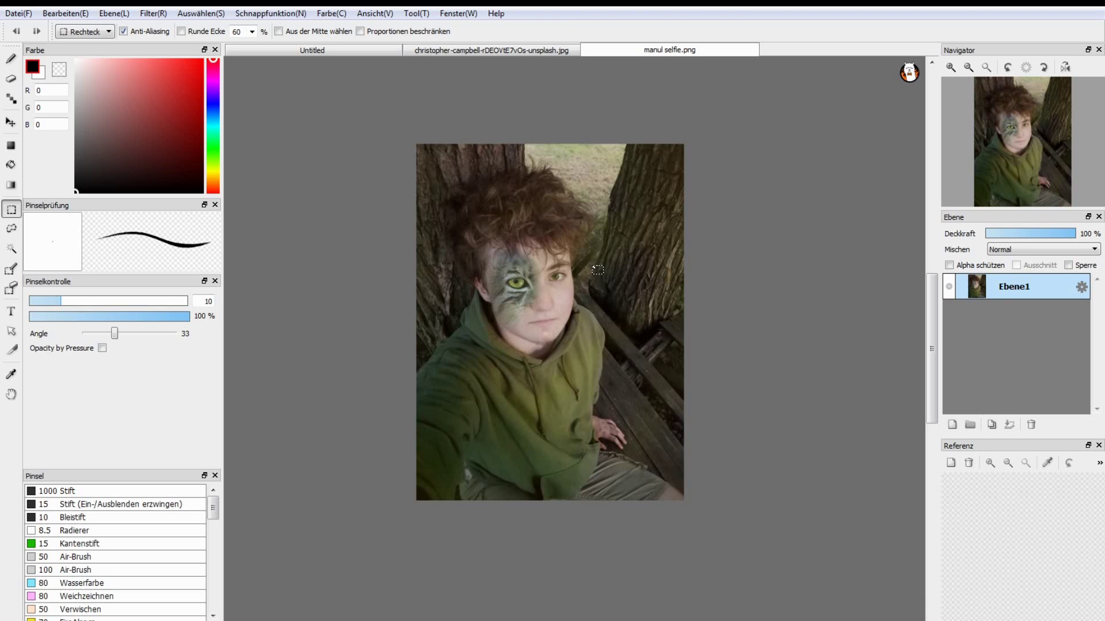
{"action": "scroll", "coordinate": [597, 270], "scroll_direction": "up", "scroll_amount": 1}
{"action": "scroll", "coordinate": [553, 291], "scroll_direction": "down", "scroll_amount": 1}
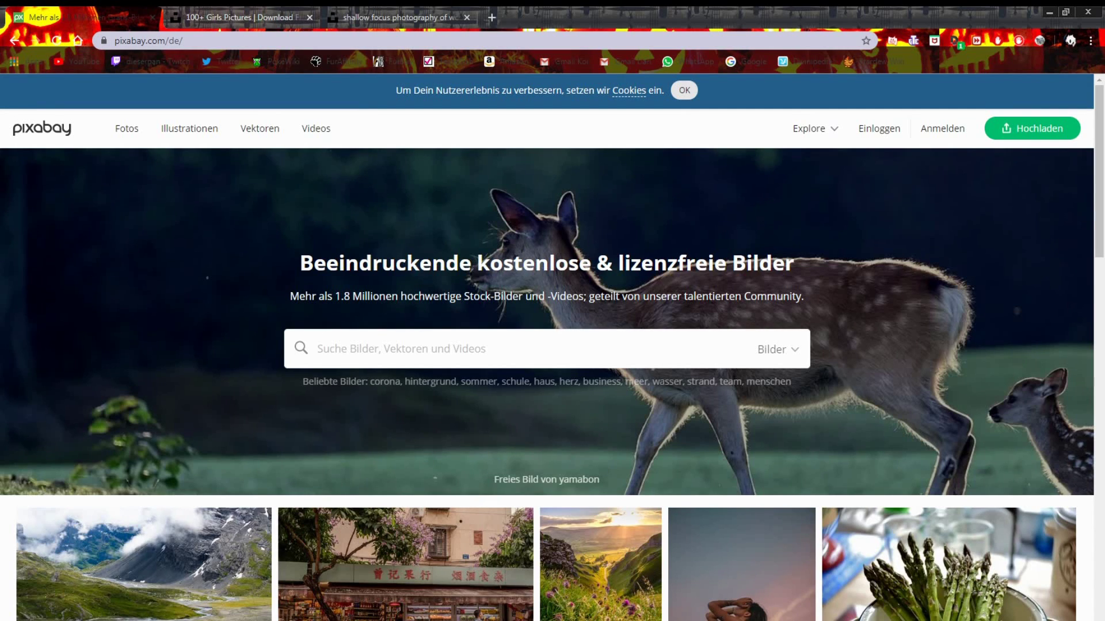
Flip between the Pixabay and Unsplash tabs, ending on Unsplash's 'girl' results with the search box focused.
{"action": "key", "text": "ctrl+Tab"}
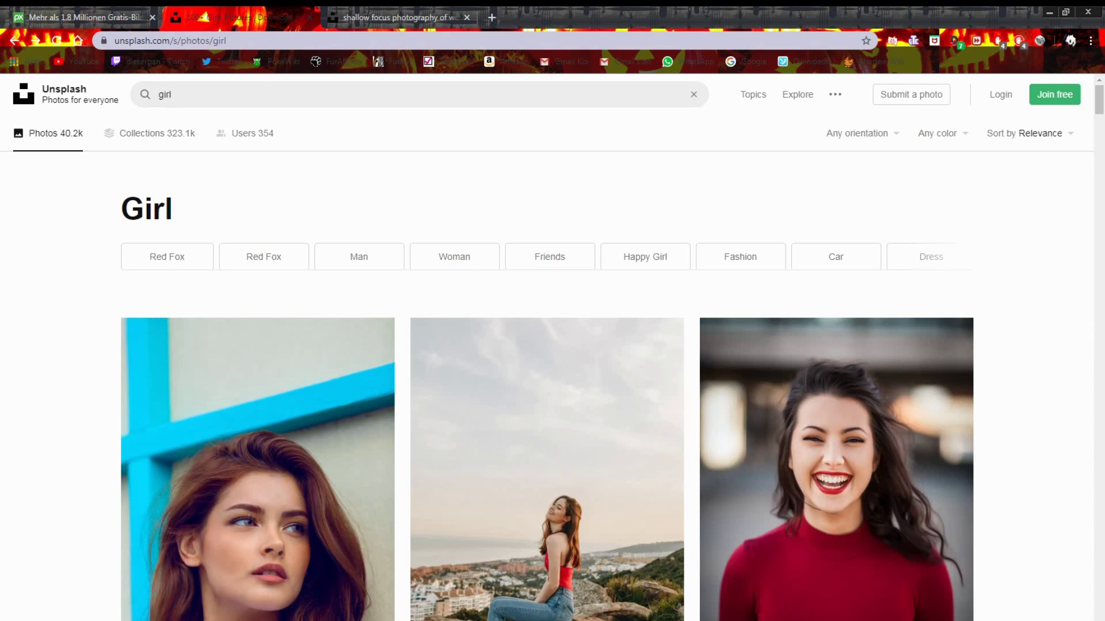
{"action": "key", "text": "ctrl+shift+Tab"}
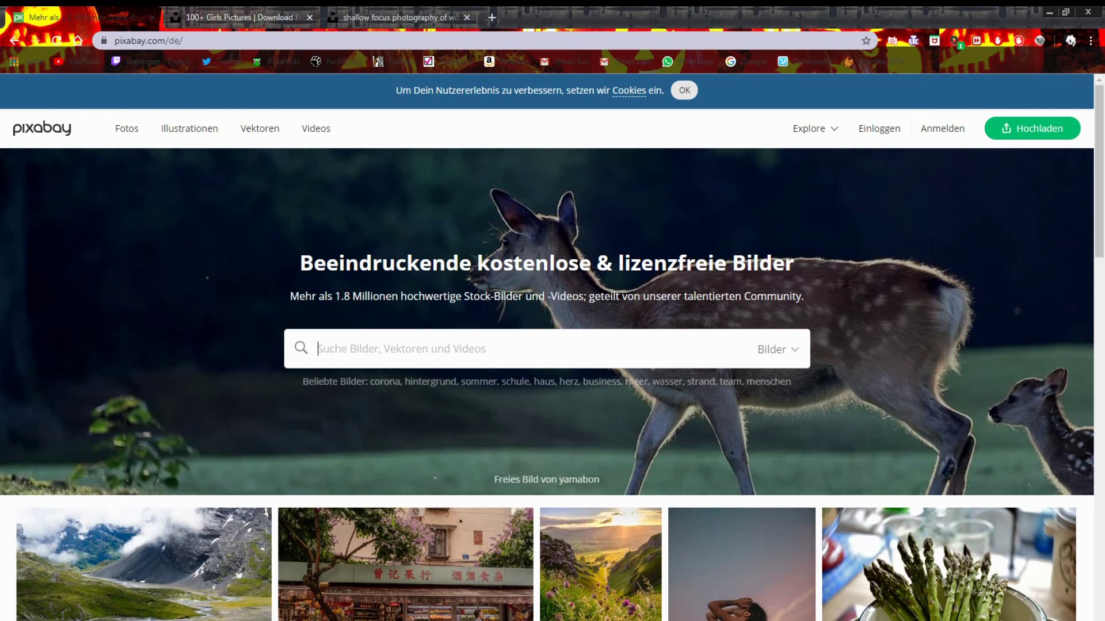
{"action": "key", "text": "ctrl+Tab"}
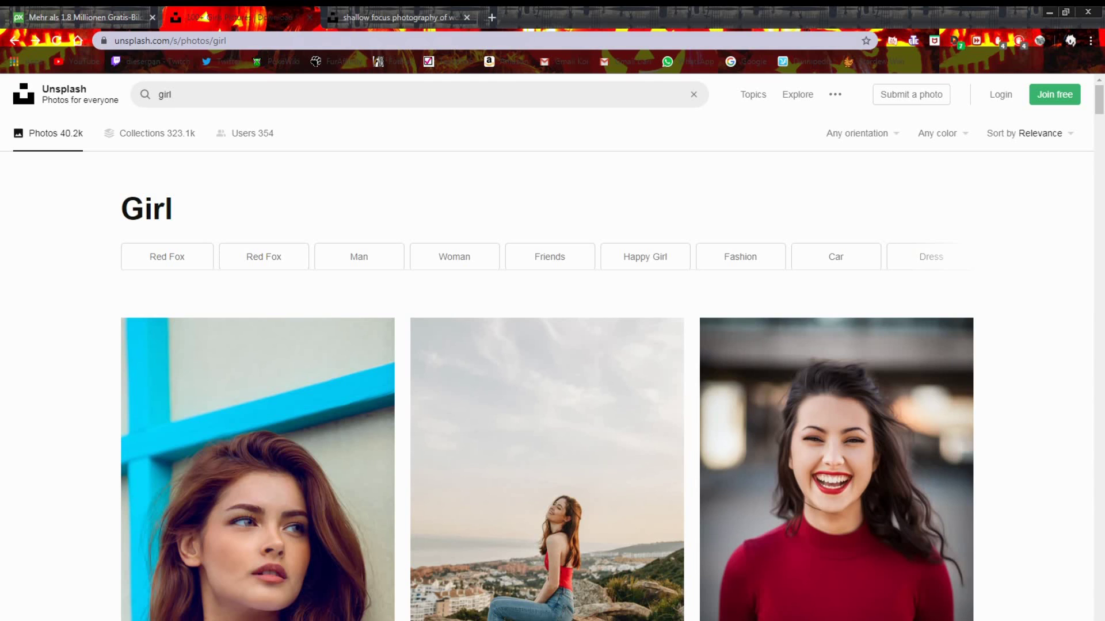
{"action": "key", "text": "ctrl+shift+Tab"}
{"action": "key", "text": "ctrl+Tab"}
{"action": "key", "text": "Tab"}
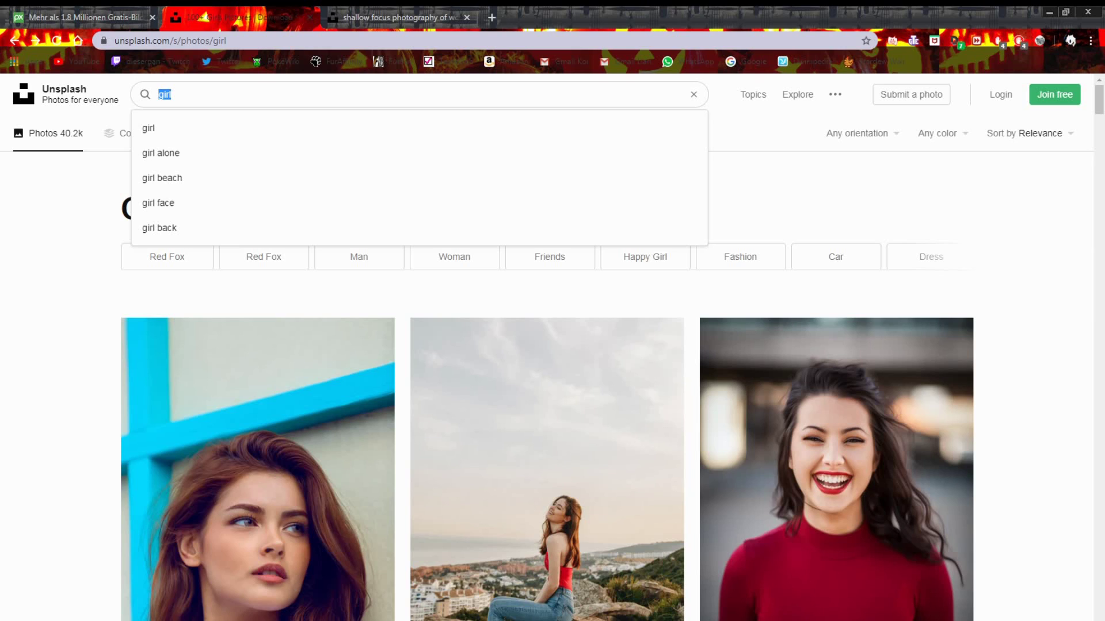
Search Unsplash for 'boy' and browse the results.
{"action": "key", "text": "Escape"}
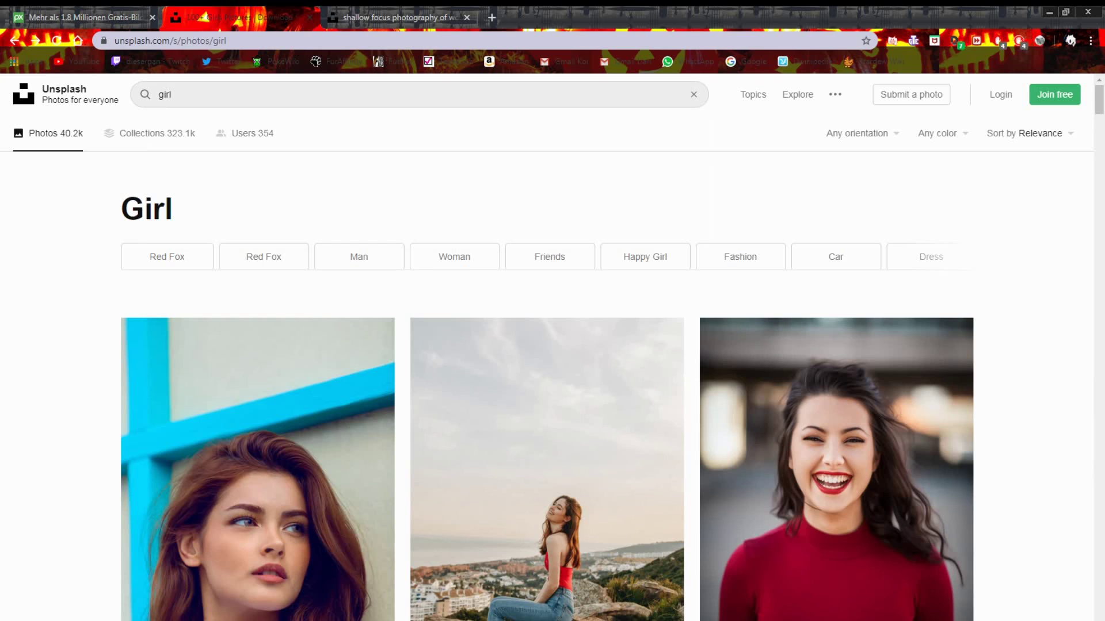
{"action": "left_click", "coordinate": [248, 94]}
{"action": "key", "text": "BackSpace"}
{"action": "key", "text": "BackSpace"}
{"action": "key", "text": "BackSpace"}
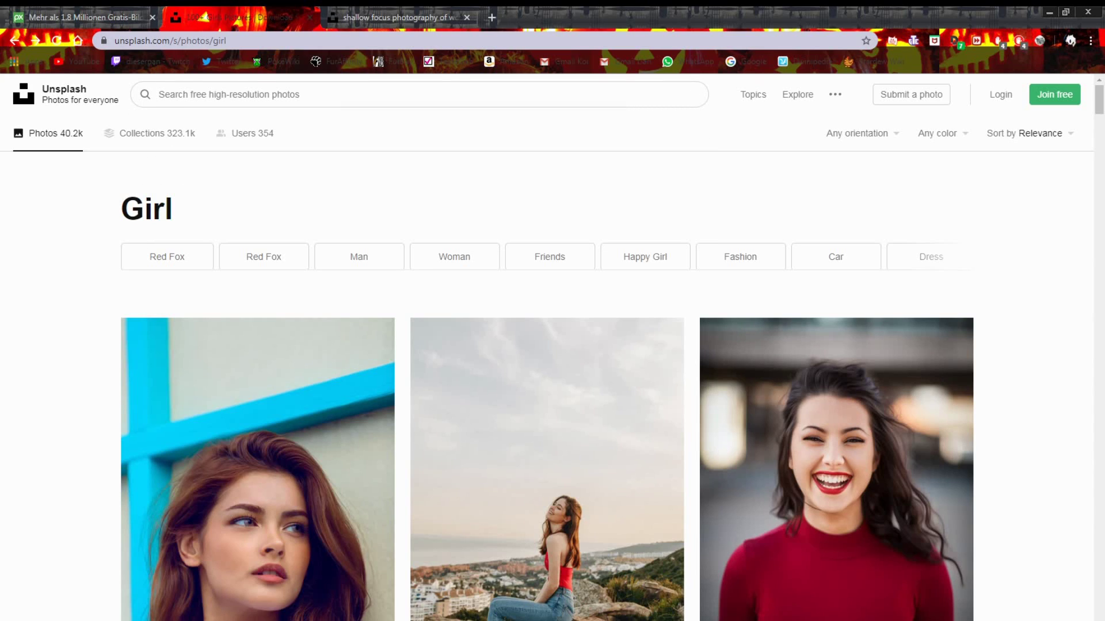
{"action": "type", "text": "boy"}
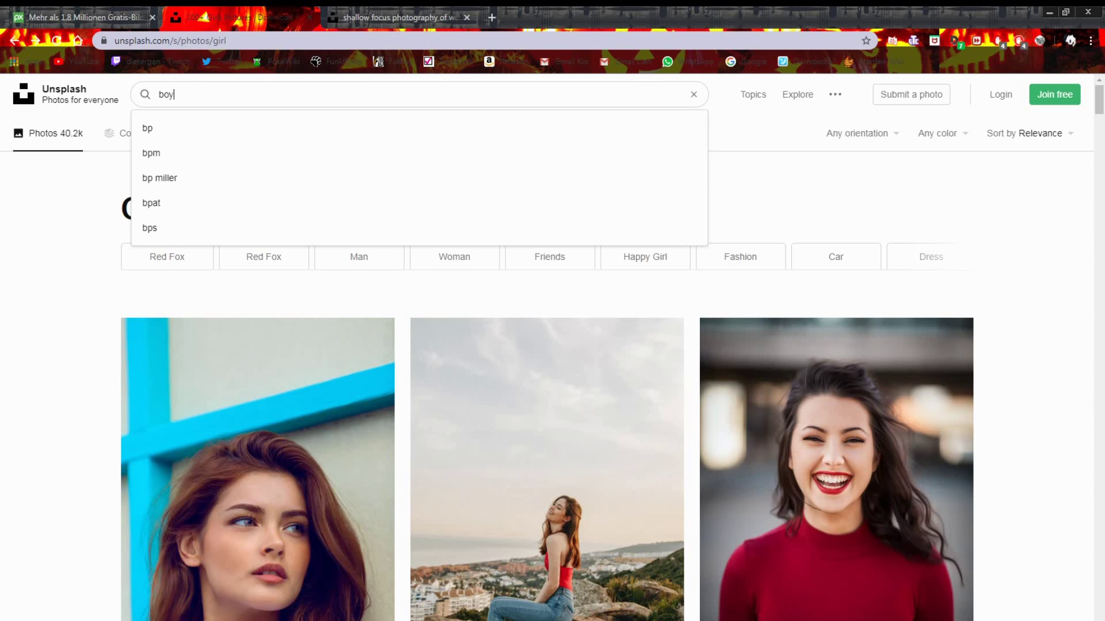
{"action": "key", "text": "Return"}
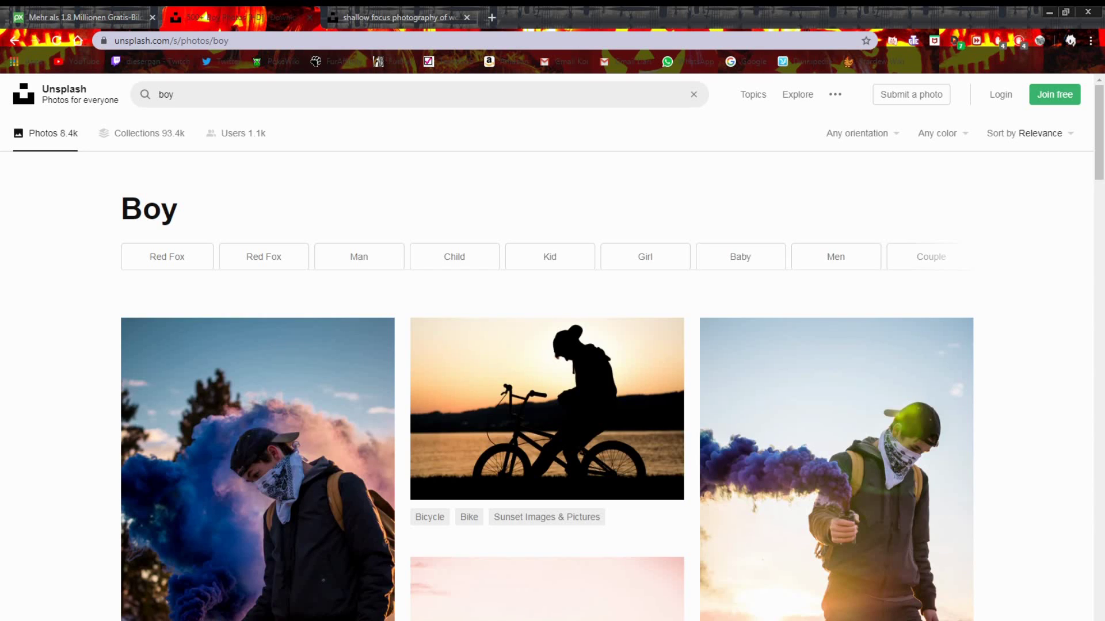
{"action": "scroll", "coordinate": [547, 385], "scroll_direction": "down", "scroll_amount": 4}
{"action": "scroll", "coordinate": [546, 386], "scroll_direction": "down", "scroll_amount": 5}
{"action": "scroll", "coordinate": [547, 385], "scroll_direction": "down", "scroll_amount": 5}
{"action": "scroll", "coordinate": [547, 385], "scroll_direction": "up", "scroll_amount": 15}
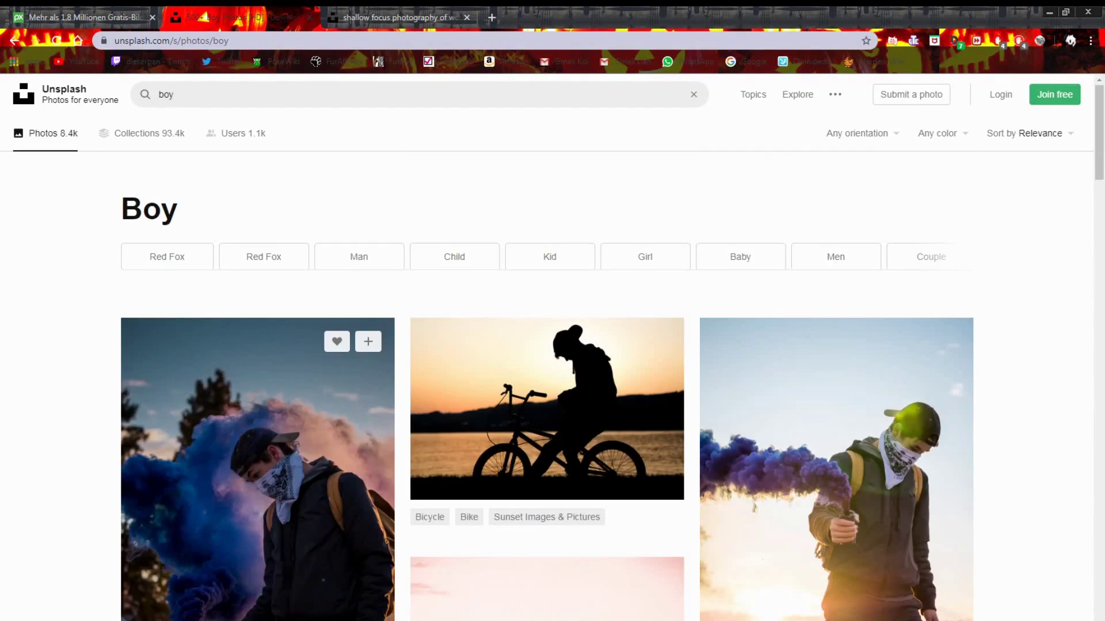
Return to the 'girl' results and open the redhead portrait, dismissing the Say thanks popup.
{"action": "key", "text": "alt+Left"}
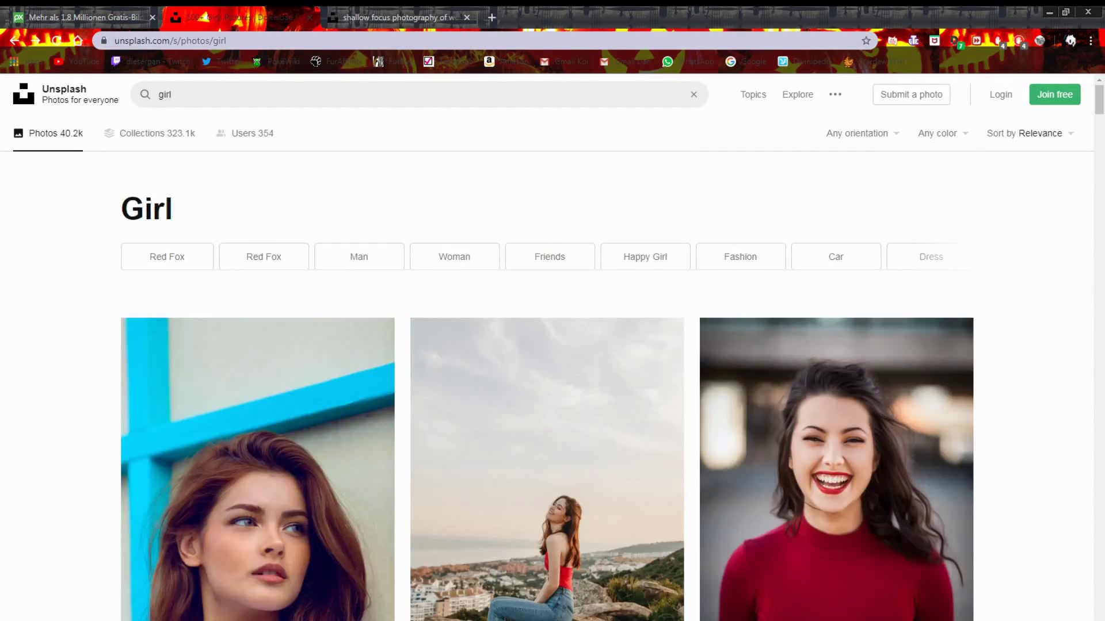
{"action": "scroll", "coordinate": [547, 385], "scroll_direction": "down", "scroll_amount": 5}
{"action": "scroll", "coordinate": [547, 386], "scroll_direction": "down", "scroll_amount": 4}
{"action": "scroll", "coordinate": [547, 386], "scroll_direction": "down", "scroll_amount": 6}
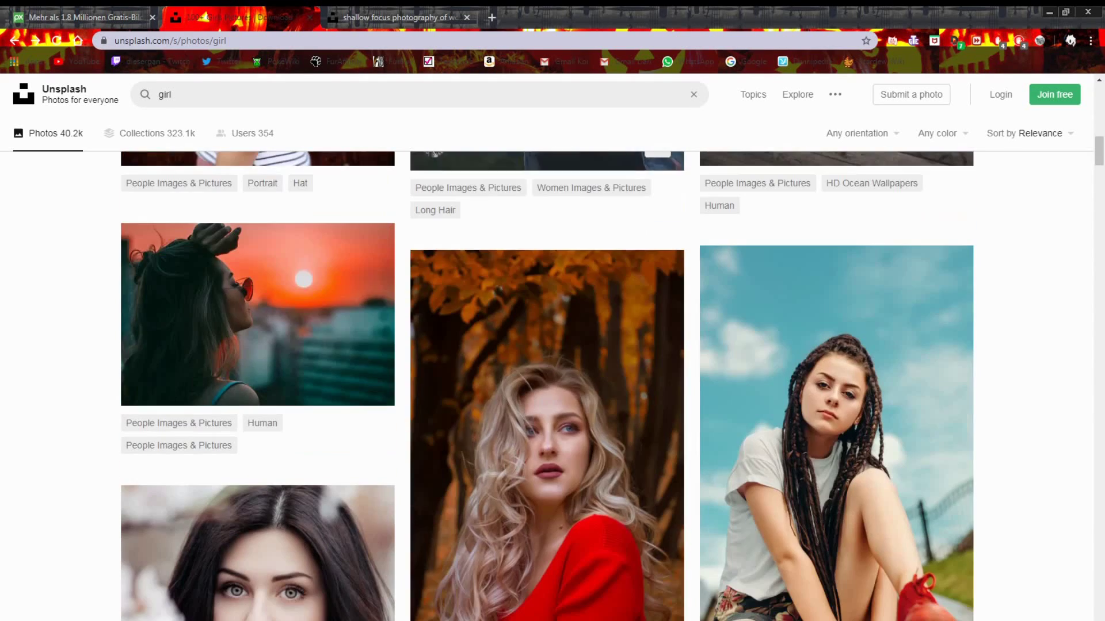
{"action": "scroll", "coordinate": [547, 385], "scroll_direction": "down", "scroll_amount": 7}
{"action": "scroll", "coordinate": [547, 258], "scroll_direction": "down", "scroll_amount": 7}
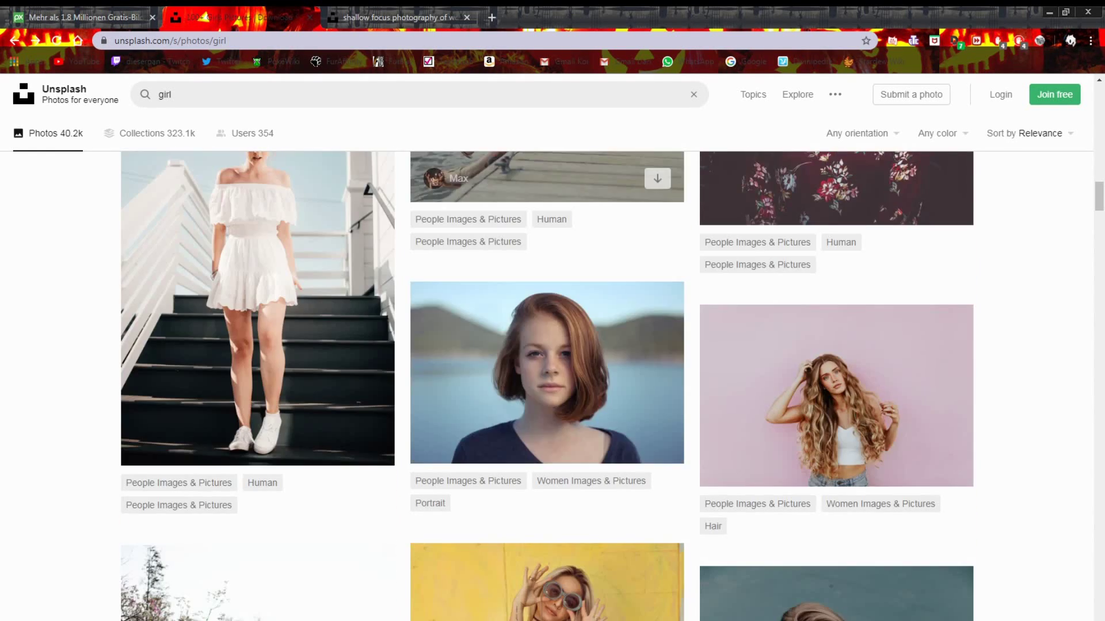
{"action": "scroll", "coordinate": [546, 259], "scroll_direction": "down", "scroll_amount": 2}
{"action": "left_click", "coordinate": [547, 247]}
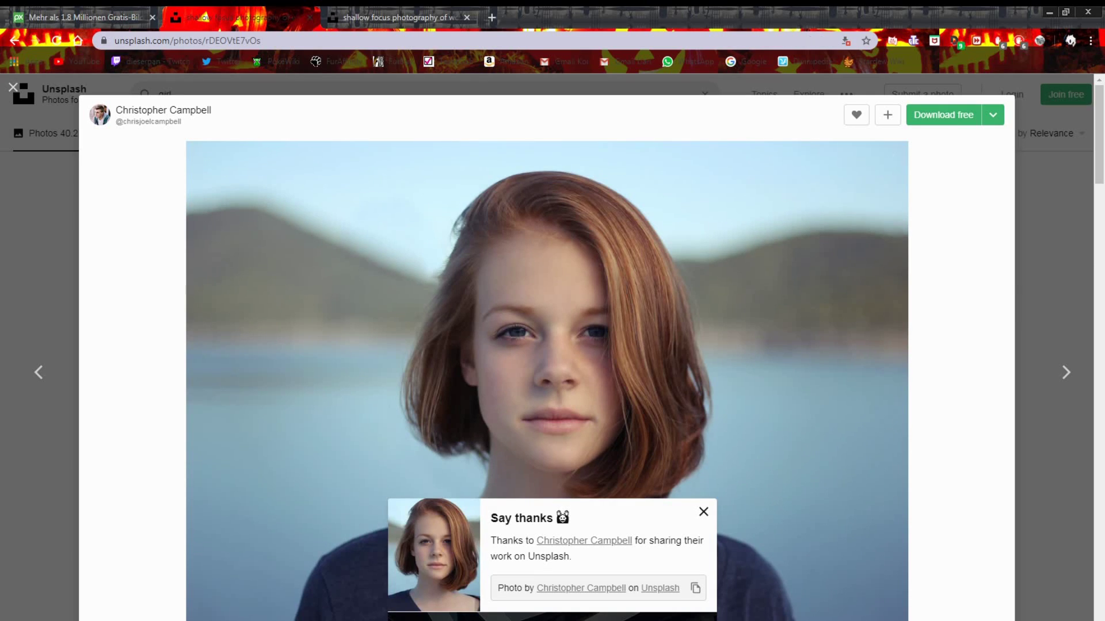
{"action": "left_click", "coordinate": [703, 511]}
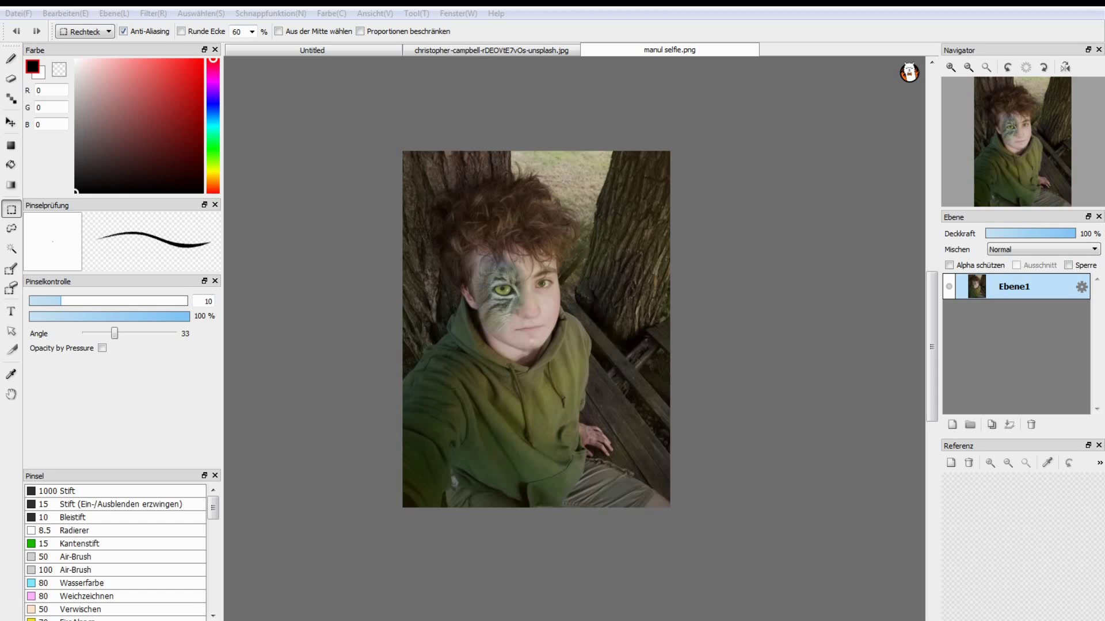
Switch to the christopher-campbell redhead portrait document and zoom around its canvas.
{"action": "left_click", "coordinate": [473, 51]}
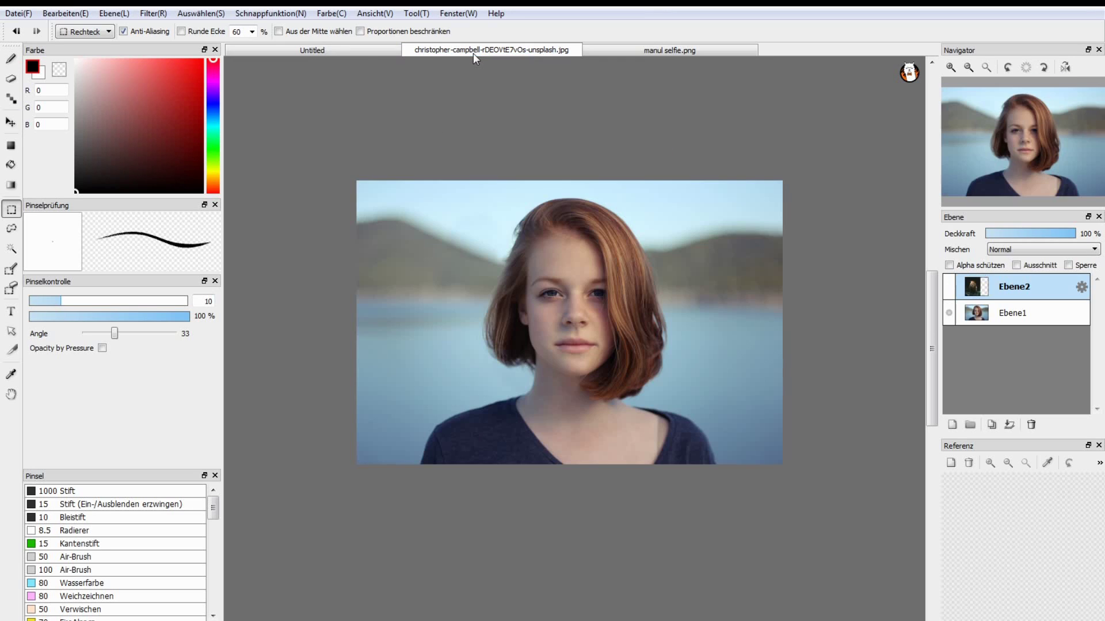
{"action": "scroll", "coordinate": [684, 351], "scroll_direction": "down", "scroll_amount": 3}
{"action": "scroll", "coordinate": [663, 267], "scroll_direction": "up", "scroll_amount": 2}
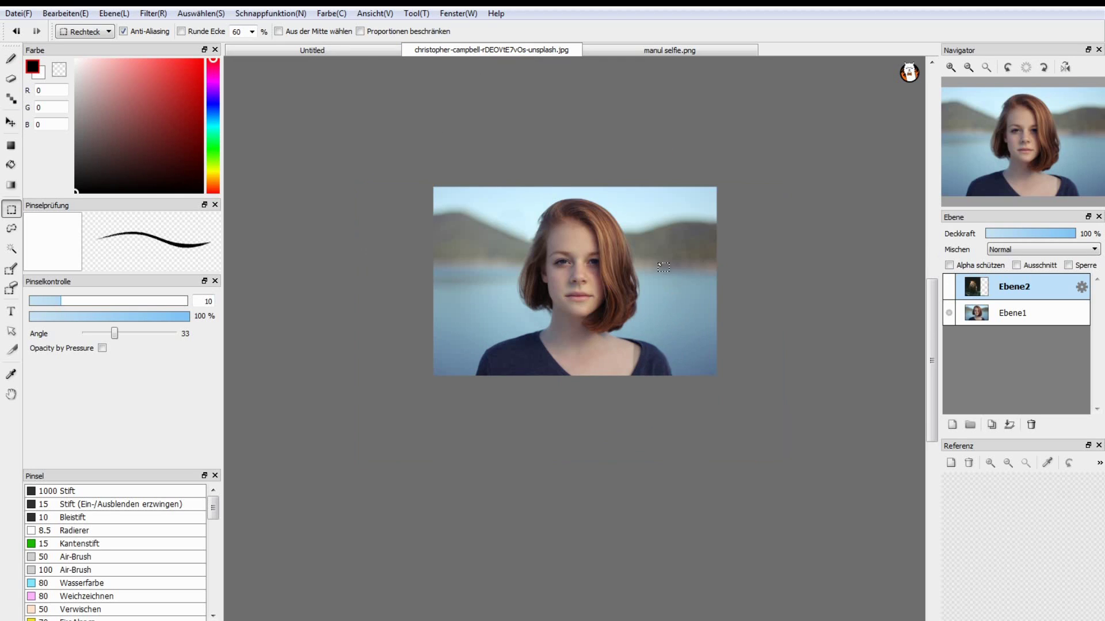
{"action": "scroll", "coordinate": [664, 267], "scroll_direction": "up", "scroll_amount": 2}
{"action": "scroll", "coordinate": [545, 260], "scroll_direction": "down", "scroll_amount": 4}
{"action": "scroll", "coordinate": [503, 269], "scroll_direction": "up", "scroll_amount": 2}
{"action": "scroll", "coordinate": [511, 273], "scroll_direction": "up", "scroll_amount": 1}
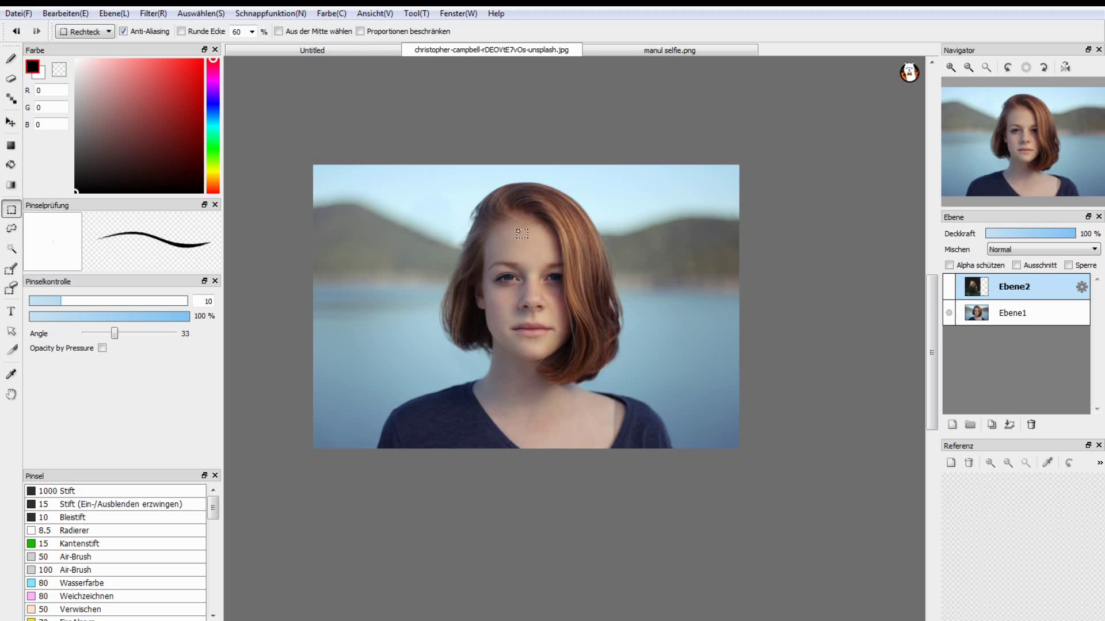
{"action": "scroll", "coordinate": [522, 233], "scroll_direction": "down", "scroll_amount": 1}
{"action": "scroll", "coordinate": [522, 231], "scroll_direction": "down", "scroll_amount": 1}
{"action": "scroll", "coordinate": [523, 224], "scroll_direction": "up", "scroll_amount": 1}
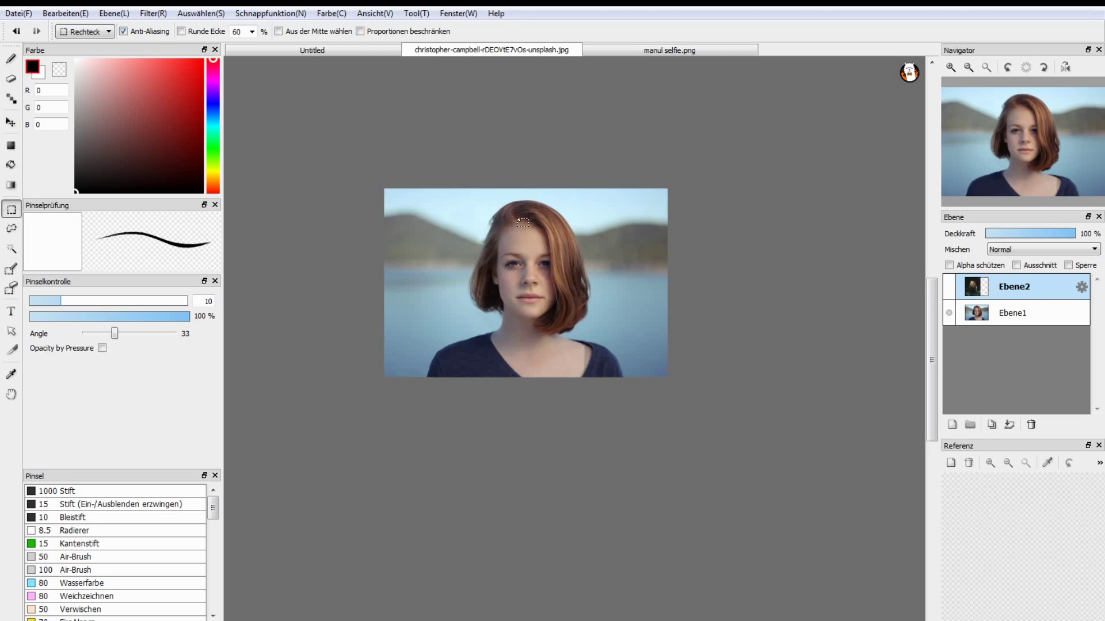
{"action": "scroll", "coordinate": [523, 222], "scroll_direction": "up", "scroll_amount": 1}
{"action": "scroll", "coordinate": [485, 272], "scroll_direction": "up", "scroll_amount": 1}
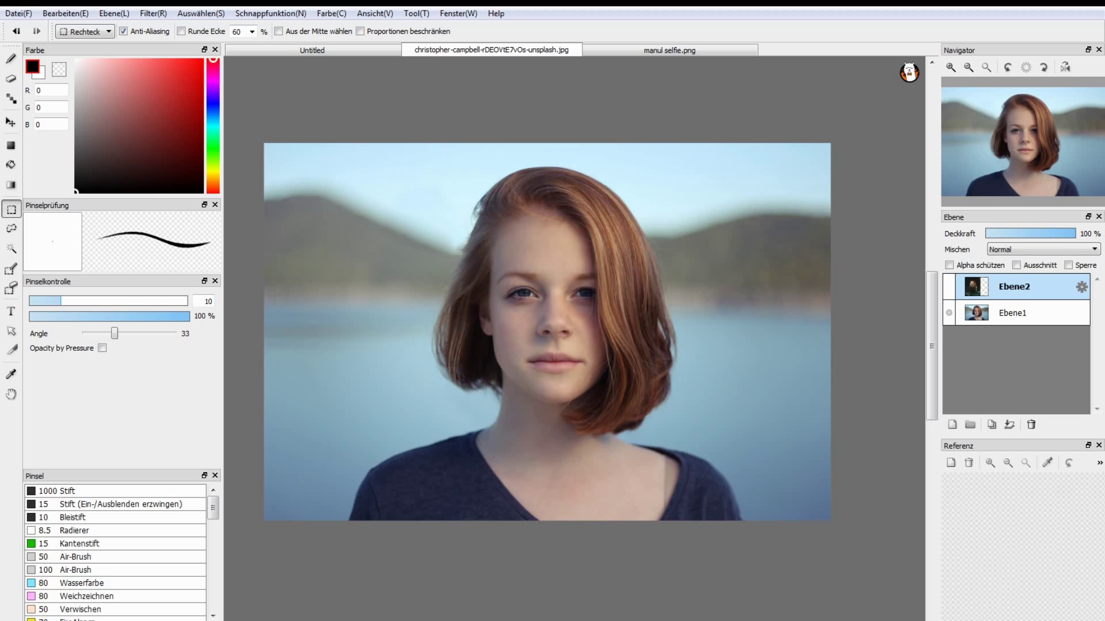
{"action": "scroll", "coordinate": [472, 374], "scroll_direction": "down", "scroll_amount": 1}
{"action": "scroll", "coordinate": [471, 373], "scroll_direction": "up", "scroll_amount": 1}
{"action": "scroll", "coordinate": [472, 373], "scroll_direction": "down", "scroll_amount": 1}
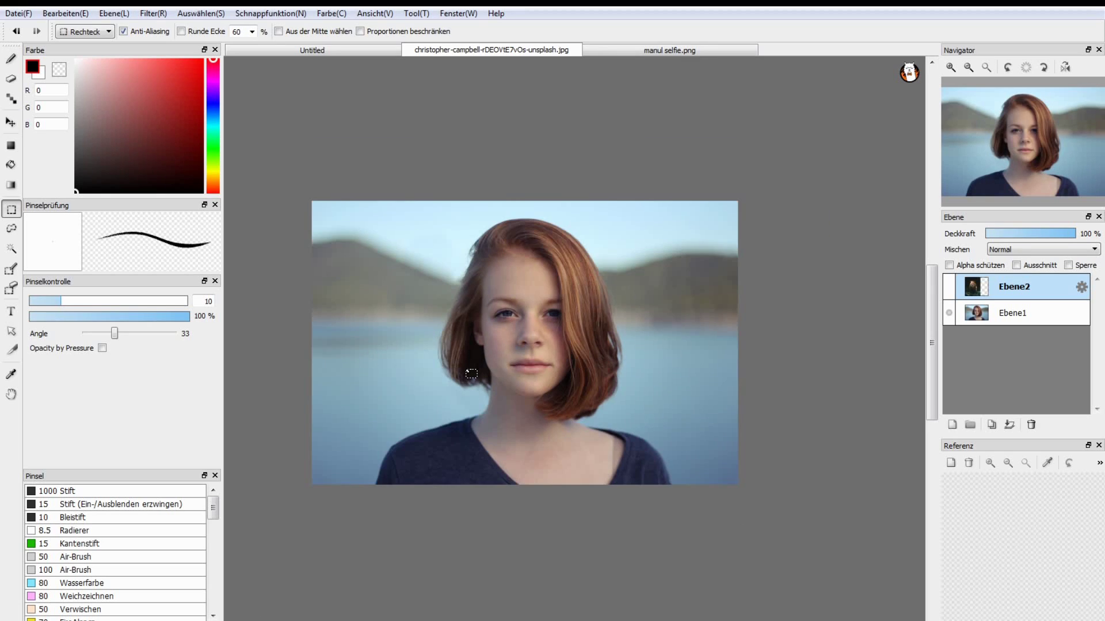
{"action": "scroll", "coordinate": [471, 374], "scroll_direction": "down", "scroll_amount": 1}
{"action": "scroll", "coordinate": [471, 373], "scroll_direction": "up", "scroll_amount": 1}
{"action": "scroll", "coordinate": [524, 315], "scroll_direction": "up", "scroll_amount": 1}
{"action": "scroll", "coordinate": [525, 316], "scroll_direction": "up", "scroll_amount": 1}
{"action": "scroll", "coordinate": [524, 315], "scroll_direction": "up", "scroll_amount": 2}
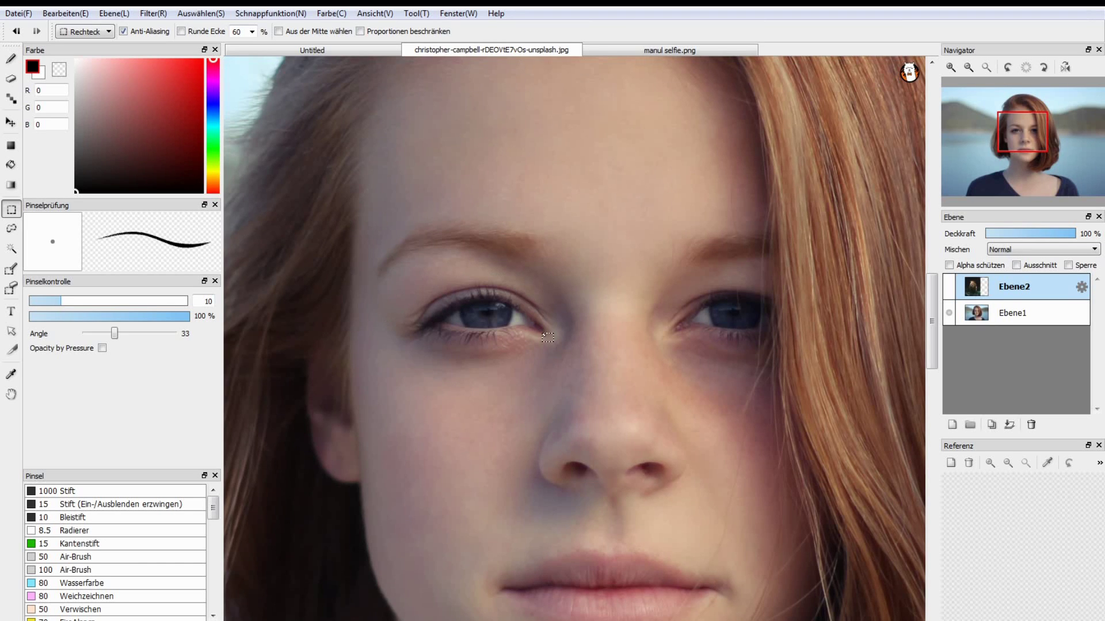
{"action": "scroll", "coordinate": [683, 372], "scroll_direction": "down", "scroll_amount": 2}
{"action": "scroll", "coordinate": [683, 372], "scroll_direction": "down", "scroll_amount": 2}
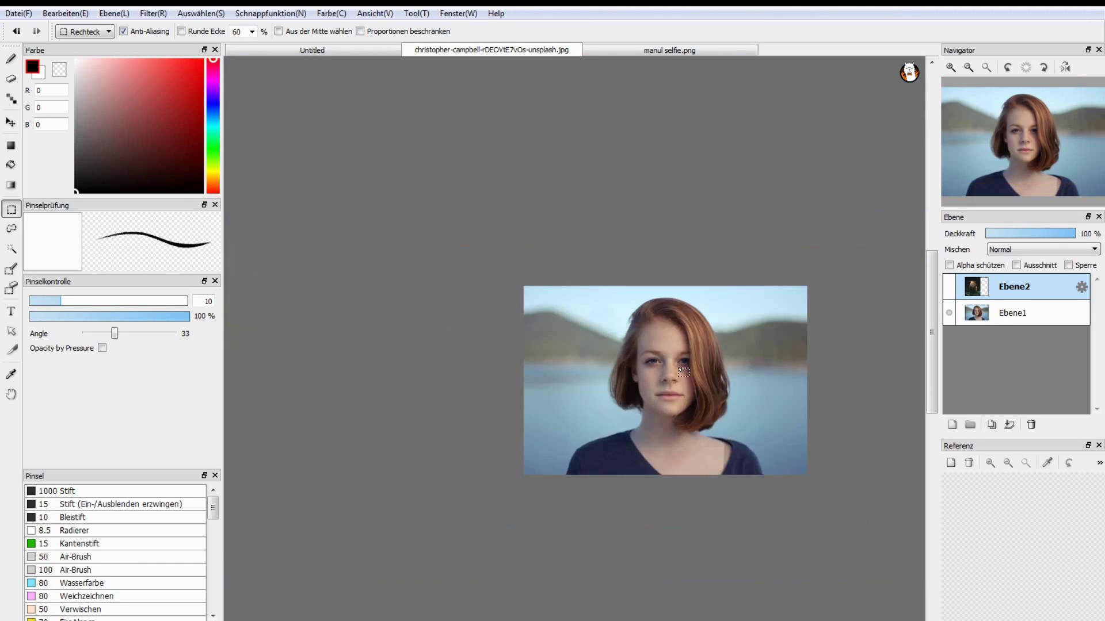
{"action": "scroll", "coordinate": [620, 383], "scroll_direction": "up", "scroll_amount": 2}
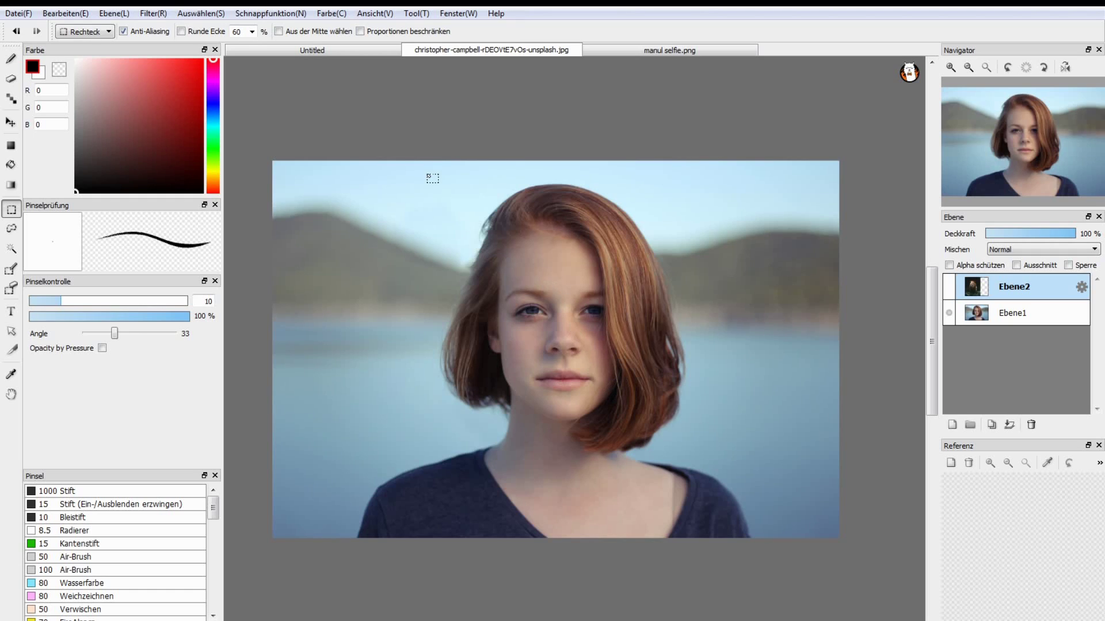
Bring up the Untitled dog-and-human-eye document and set the painting colour to pure red (R 255).
{"action": "left_click", "coordinate": [373, 54]}
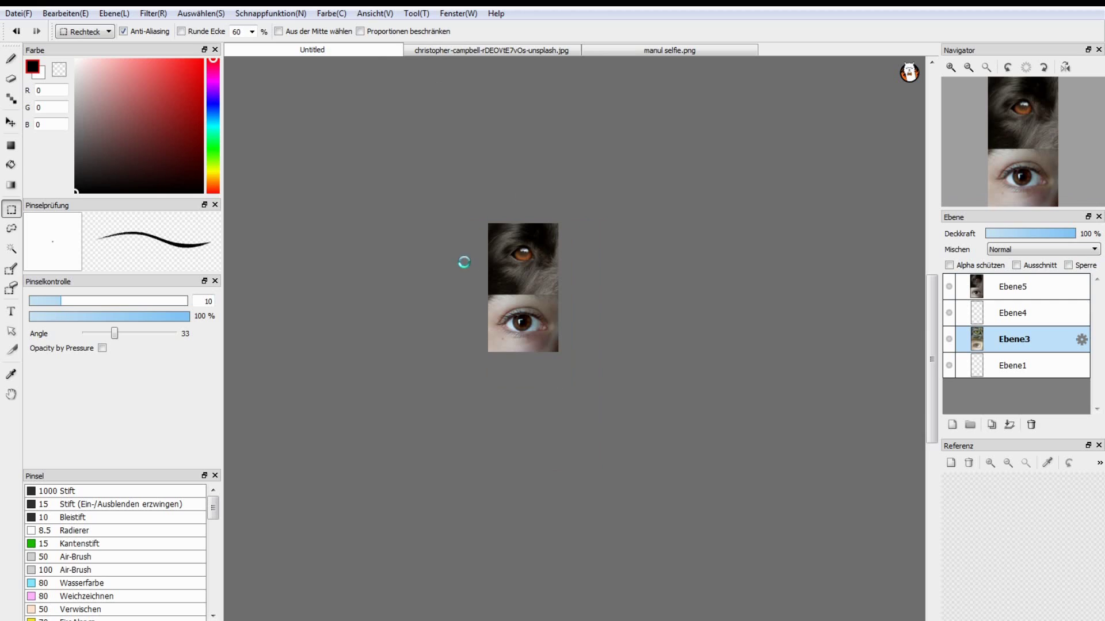
{"action": "scroll", "coordinate": [461, 256], "scroll_direction": "down", "scroll_amount": 2}
{"action": "scroll", "coordinate": [455, 252], "scroll_direction": "up", "scroll_amount": 1}
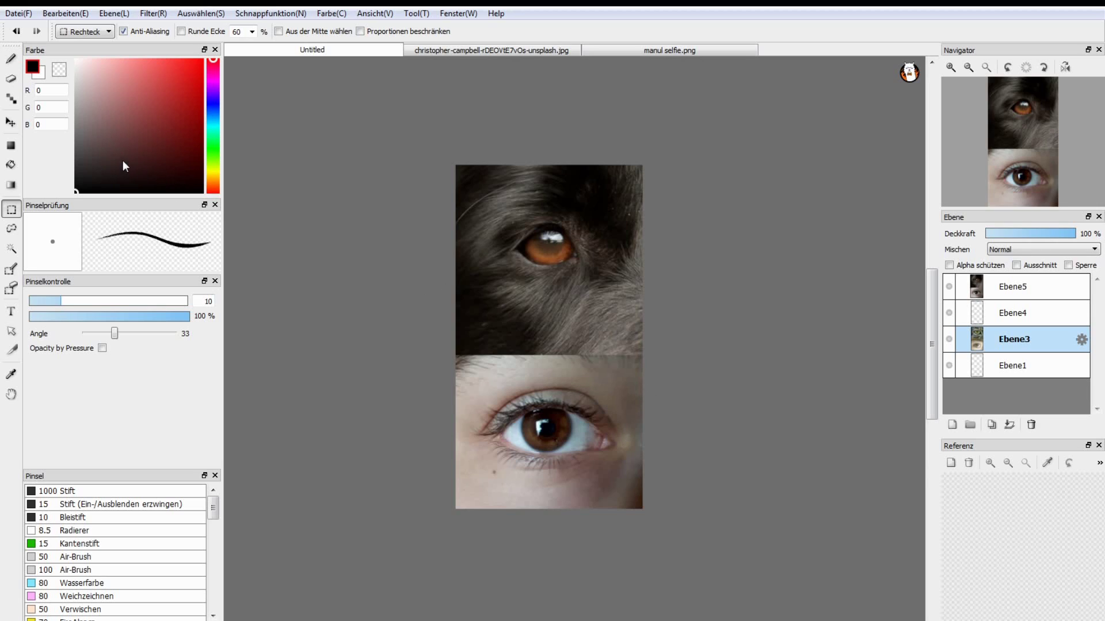
{"action": "left_click_drag", "start_coordinate": [175, 82], "coordinate": [203, 58]}
Add a new layer above Ebene5 and set up a thicker brush.
{"action": "left_click", "coordinate": [985, 286]}
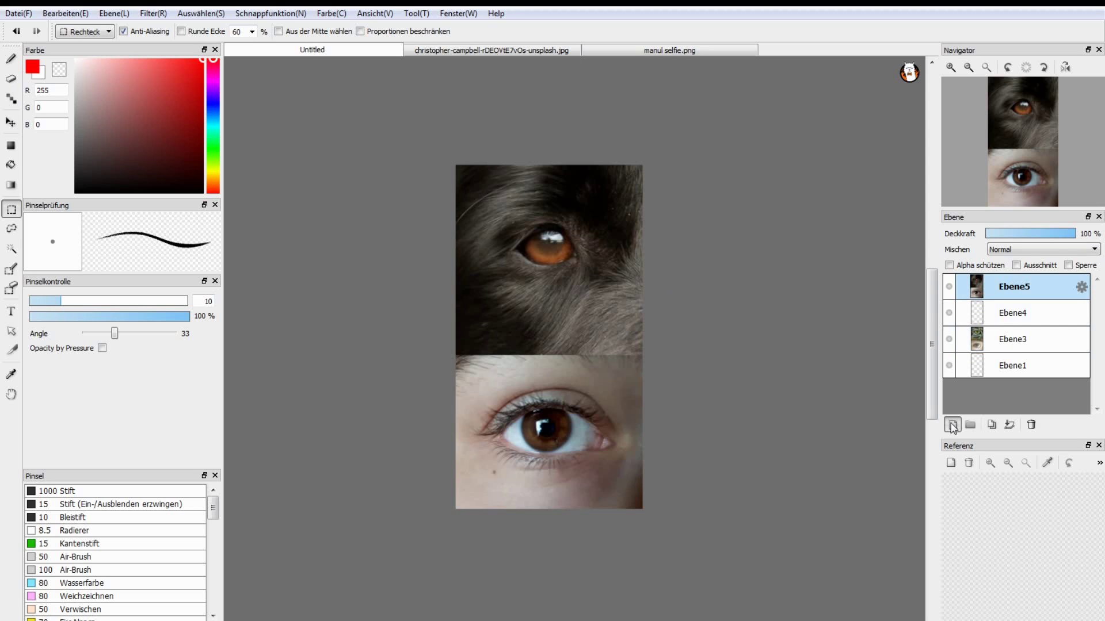
{"action": "left_click", "coordinate": [952, 426]}
{"action": "left_click", "coordinate": [91, 300]}
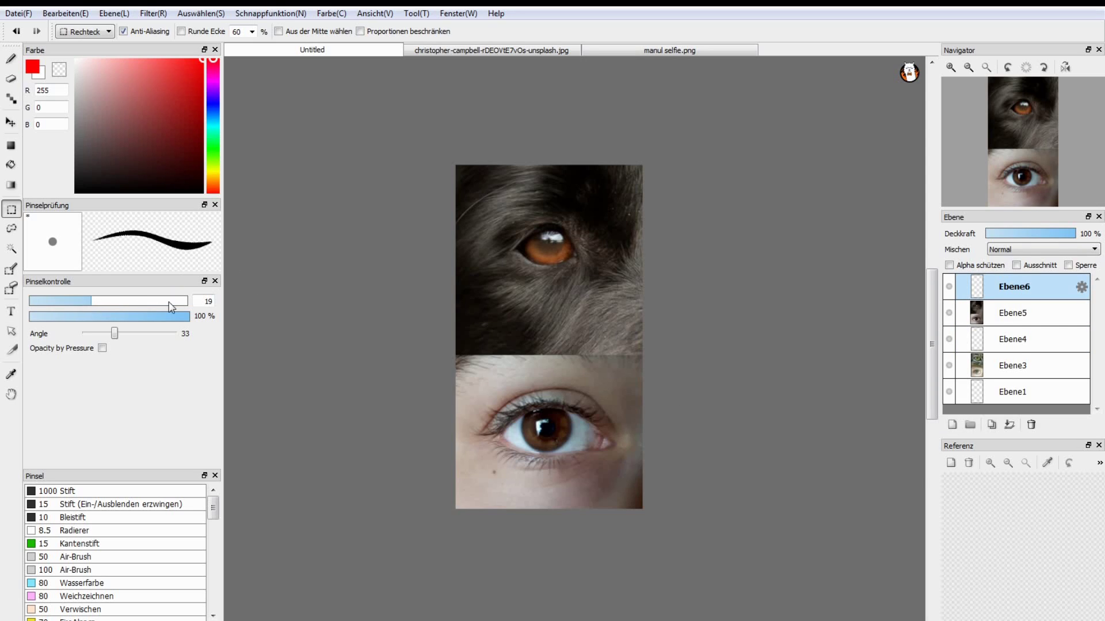
{"action": "left_click", "coordinate": [10, 58]}
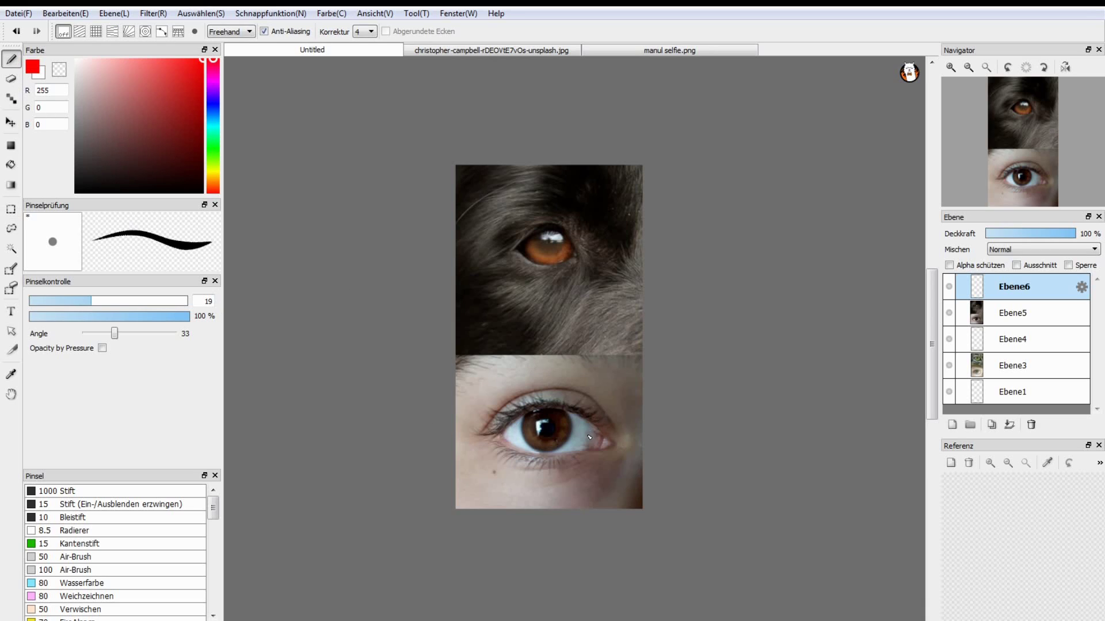
{"action": "left_click", "coordinate": [149, 301]}
Paint test red strokes across the human eye, then undo them.
{"action": "left_click_drag", "start_coordinate": [458, 377], "coordinate": [655, 467]}
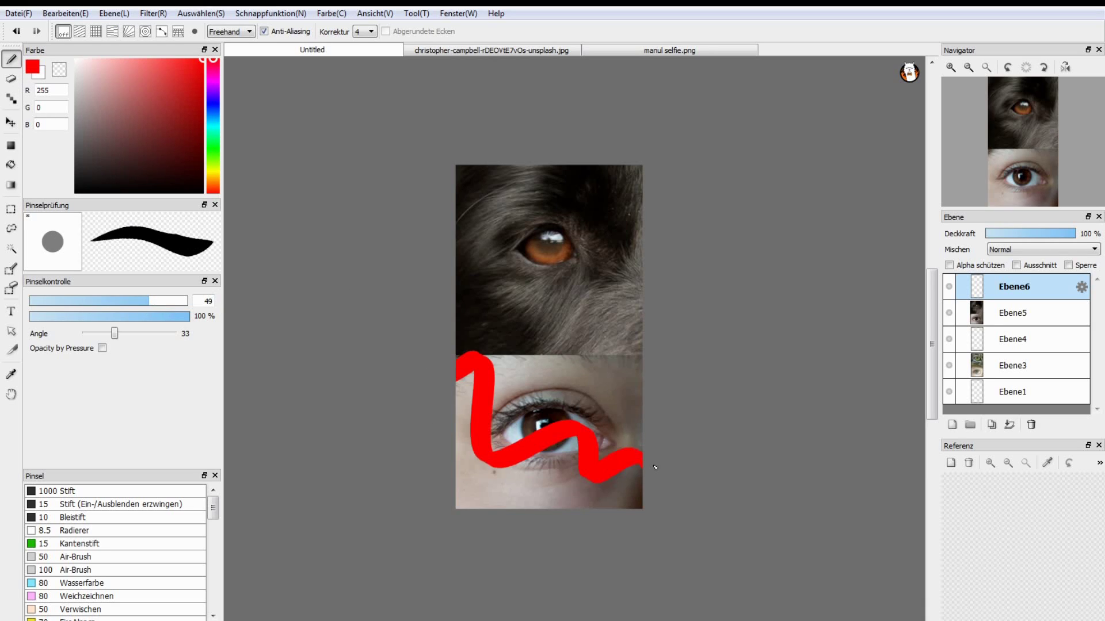
{"action": "key", "text": "e"}
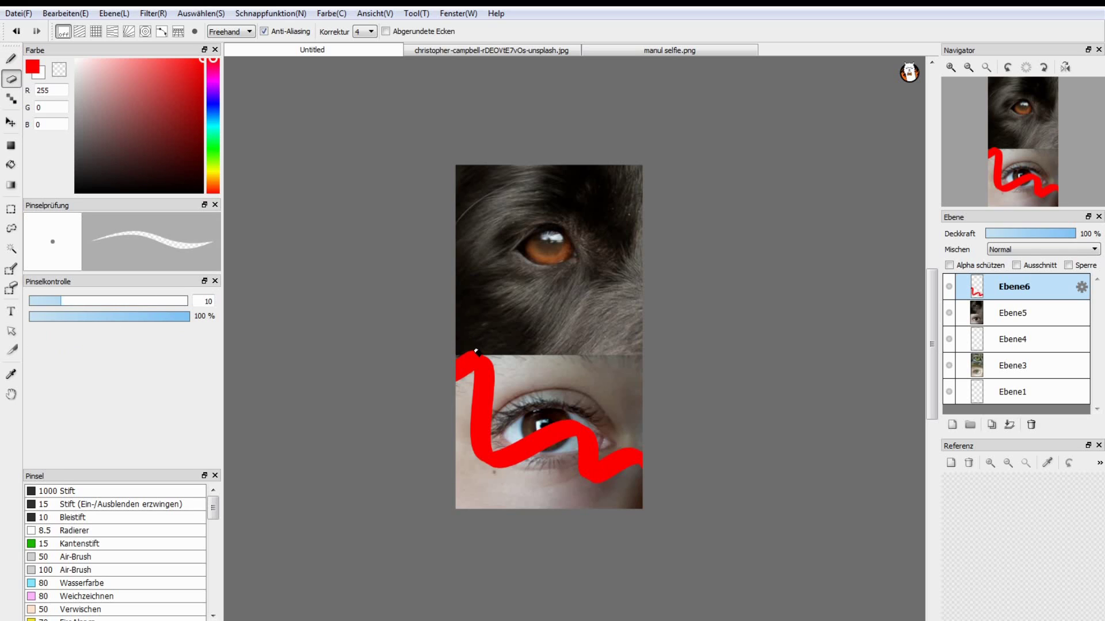
{"action": "key", "text": "ctrl+z"}
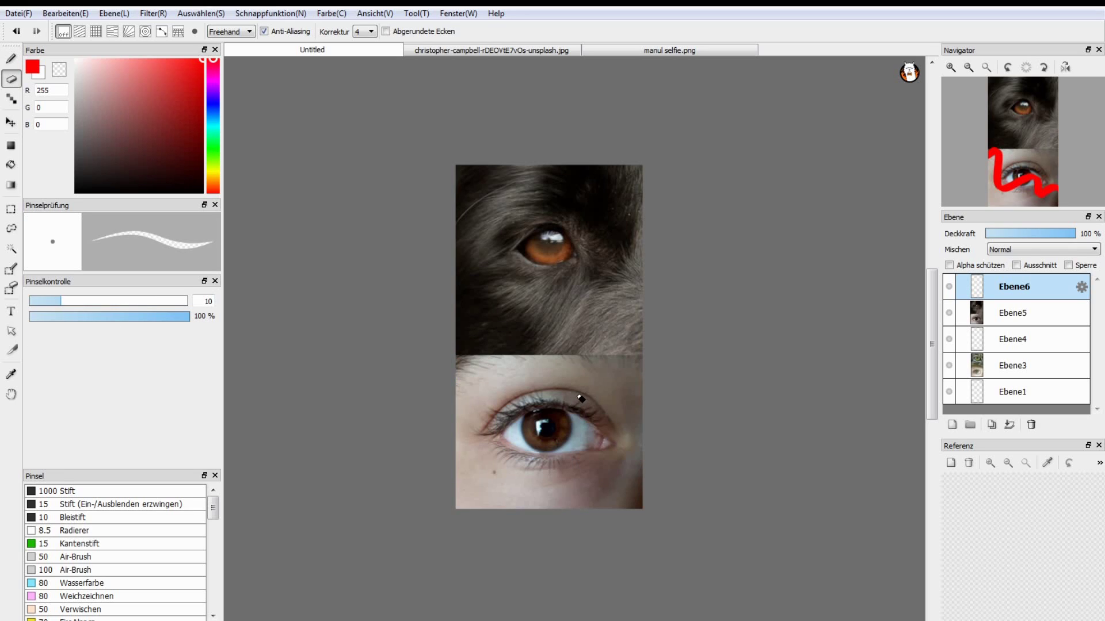
{"action": "key", "text": "b"}
{"action": "left_click_drag", "start_coordinate": [492, 427], "coordinate": [589, 423]}
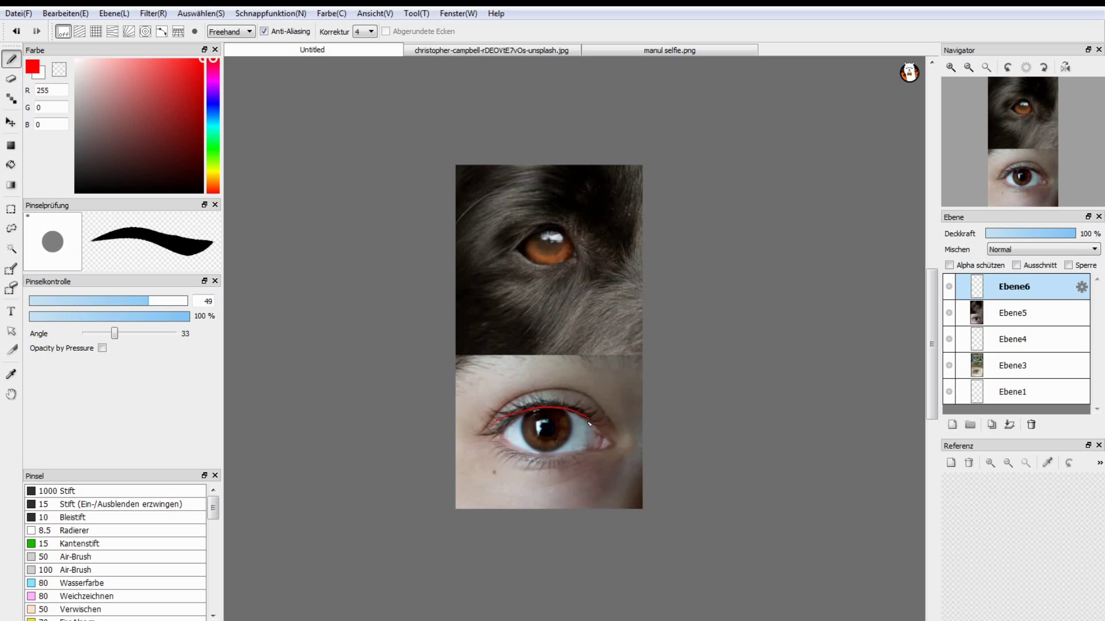
{"action": "key", "text": "ctrl+z"}
Set Korrektur to 21, outline the human and dog eyes in red, then undo.
{"action": "type", "text": "21"}
{"action": "left_click_drag", "start_coordinate": [492, 431], "coordinate": [612, 440]}
{"action": "left_click_drag", "start_coordinate": [498, 437], "coordinate": [598, 452]}
{"action": "left_click_drag", "start_coordinate": [516, 251], "coordinate": [573, 254]}
{"action": "key", "text": "ctrl+z"}
{"action": "key", "text": "ctrl+z"}
{"action": "key", "text": "ctrl+z"}
{"action": "key", "text": "ctrl+z"}
Hide Ebene5, trace the tiger and green eyes in red, undo, and show Ebene5 again.
{"action": "left_click", "coordinate": [949, 312]}
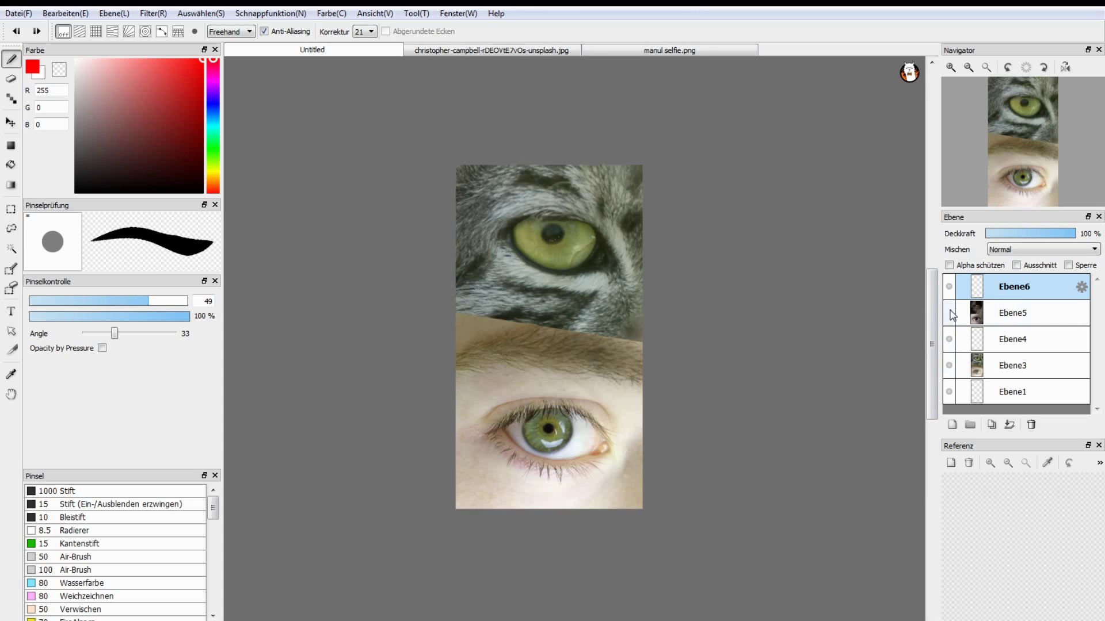
{"action": "left_click", "coordinate": [948, 312]}
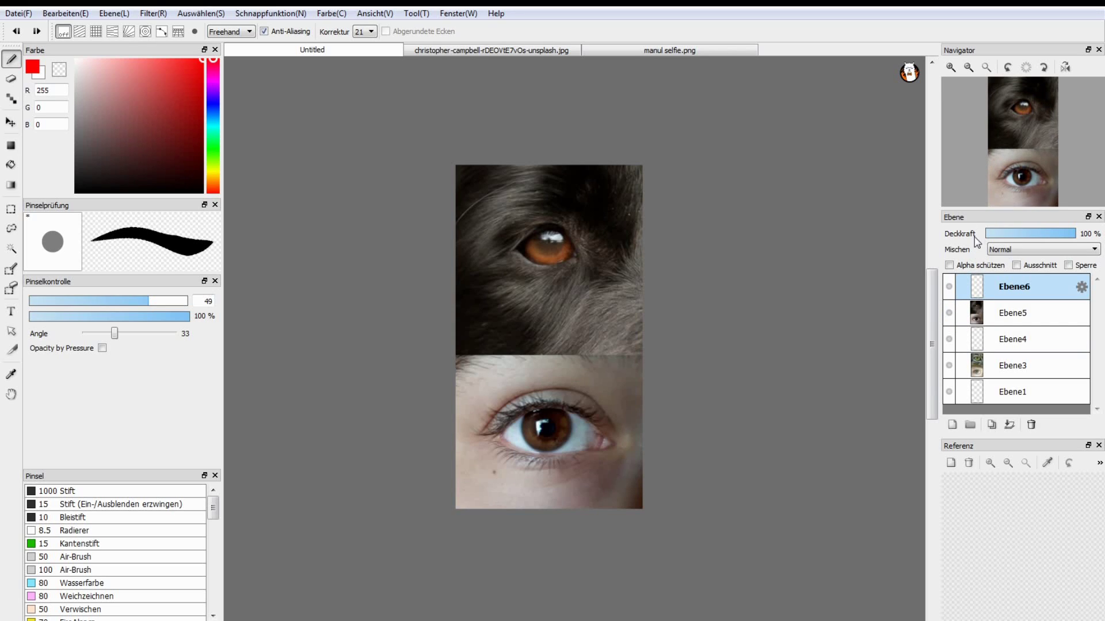
{"action": "left_click", "coordinate": [948, 312]}
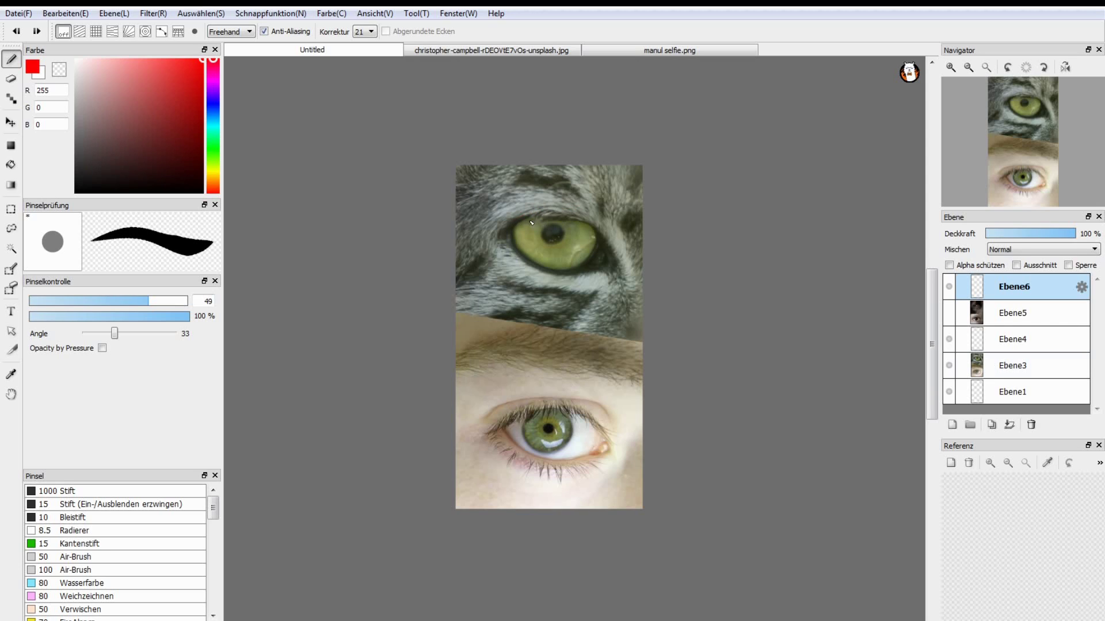
{"action": "left_click_drag", "start_coordinate": [556, 215], "coordinate": [594, 223]}
{"action": "left_click_drag", "start_coordinate": [596, 274], "coordinate": [549, 276]}
{"action": "left_click_drag", "start_coordinate": [518, 237], "coordinate": [518, 229]}
{"action": "mouse_move", "coordinate": [551, 404]}
{"action": "left_mouse_down"}
{"action": "mouse_move", "coordinate": [596, 414]}
{"action": "mouse_move", "coordinate": [621, 454]}
{"action": "mouse_move", "coordinate": [568, 465]}
{"action": "mouse_move", "coordinate": [511, 450]}
{"action": "mouse_move", "coordinate": [498, 431]}
{"action": "left_mouse_up"}
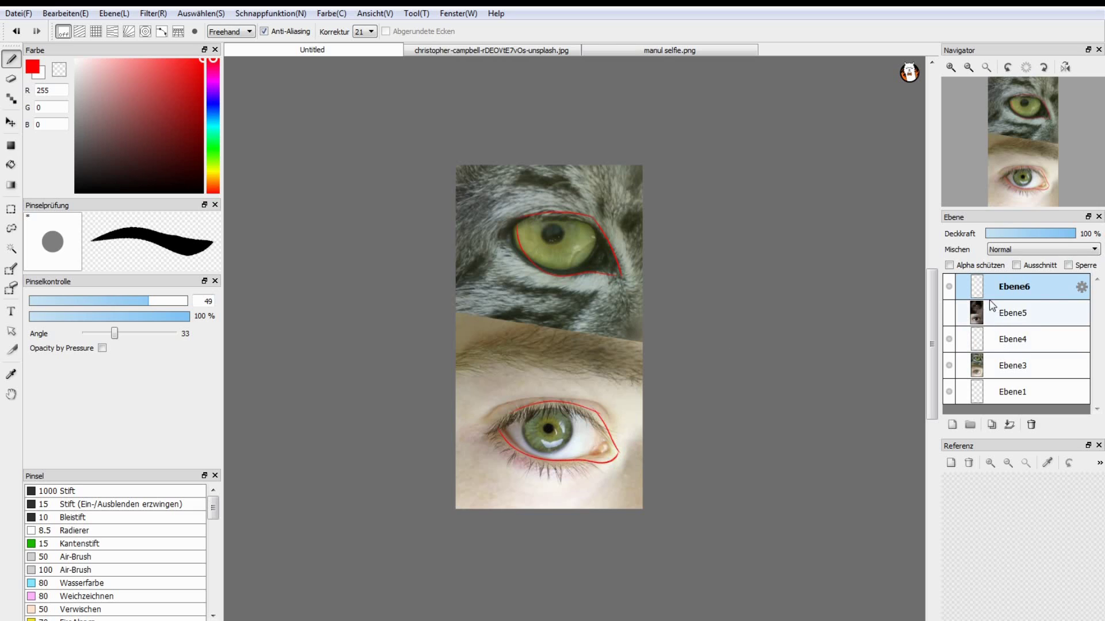
{"action": "key", "text": "ctrl+z"}
{"action": "key", "text": "ctrl+z"}
{"action": "key", "text": "ctrl+z"}
{"action": "key", "text": "ctrl+z"}
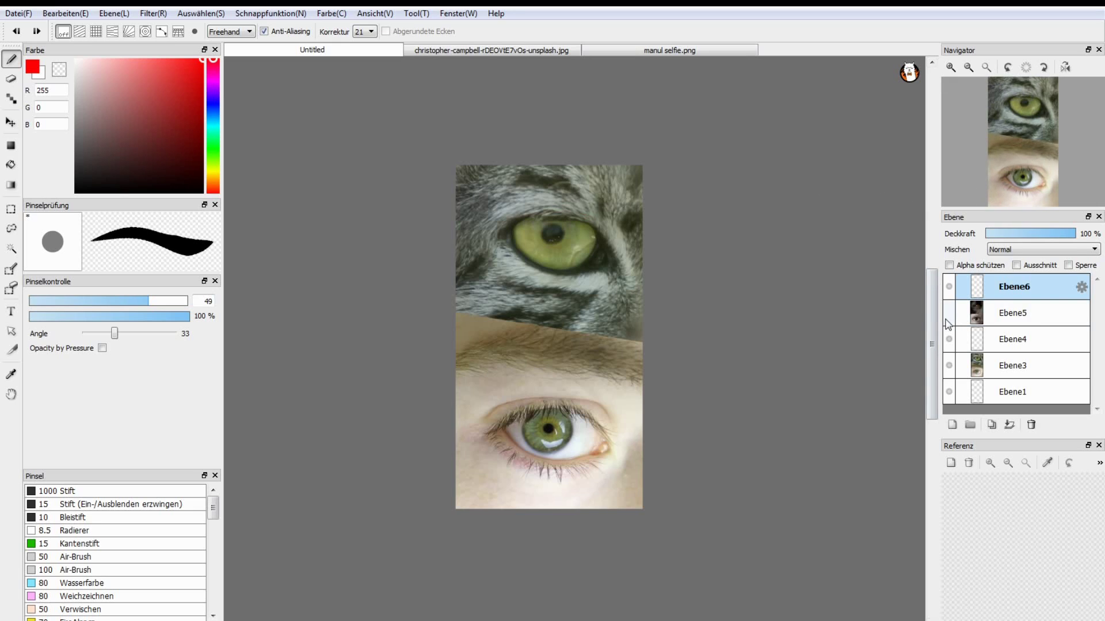
{"action": "left_click", "coordinate": [949, 313]}
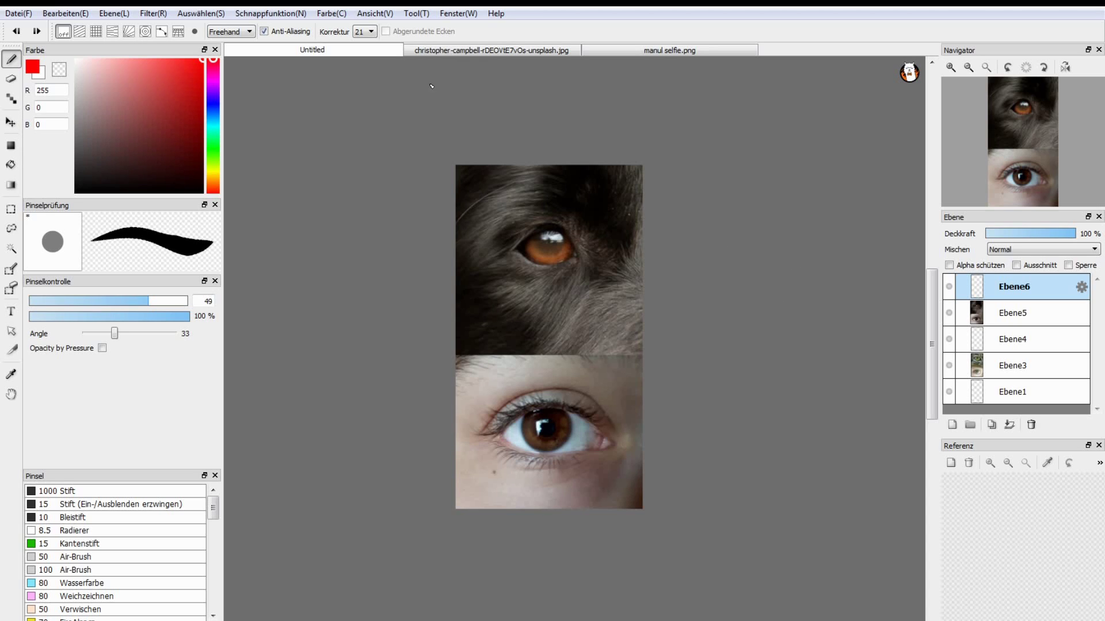
Switch to the christopher-campbell portrait document and zoom in on her face.
{"action": "left_click", "coordinate": [482, 50]}
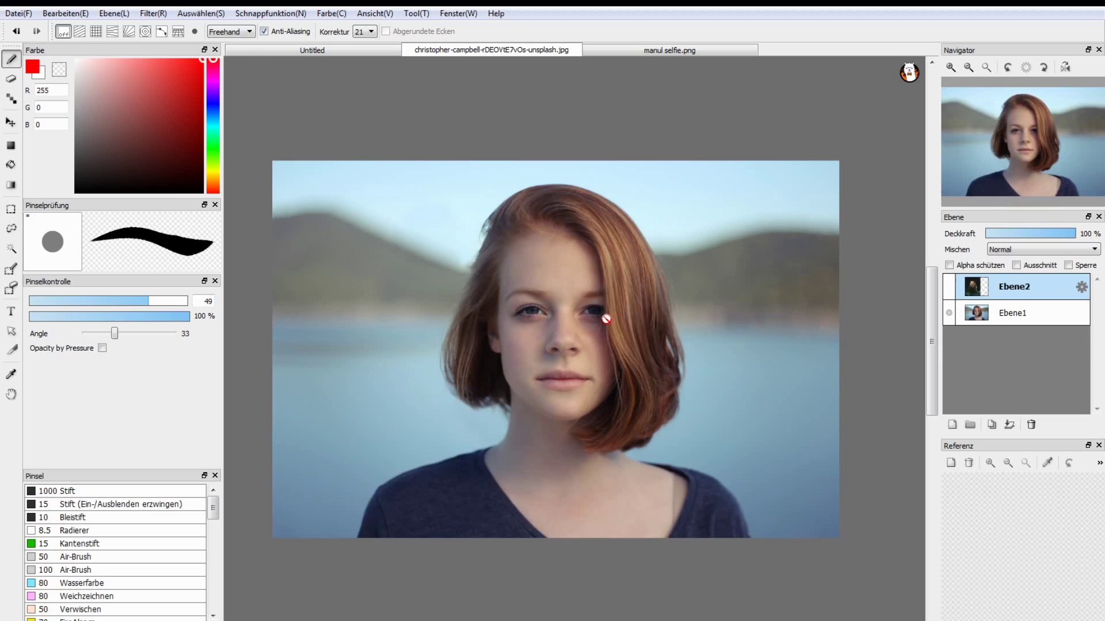
{"action": "scroll", "coordinate": [575, 317], "scroll_direction": "up", "scroll_amount": 1}
{"action": "scroll", "coordinate": [552, 313], "scroll_direction": "up", "scroll_amount": 1}
{"action": "scroll", "coordinate": [557, 316], "scroll_direction": "down", "scroll_amount": 1}
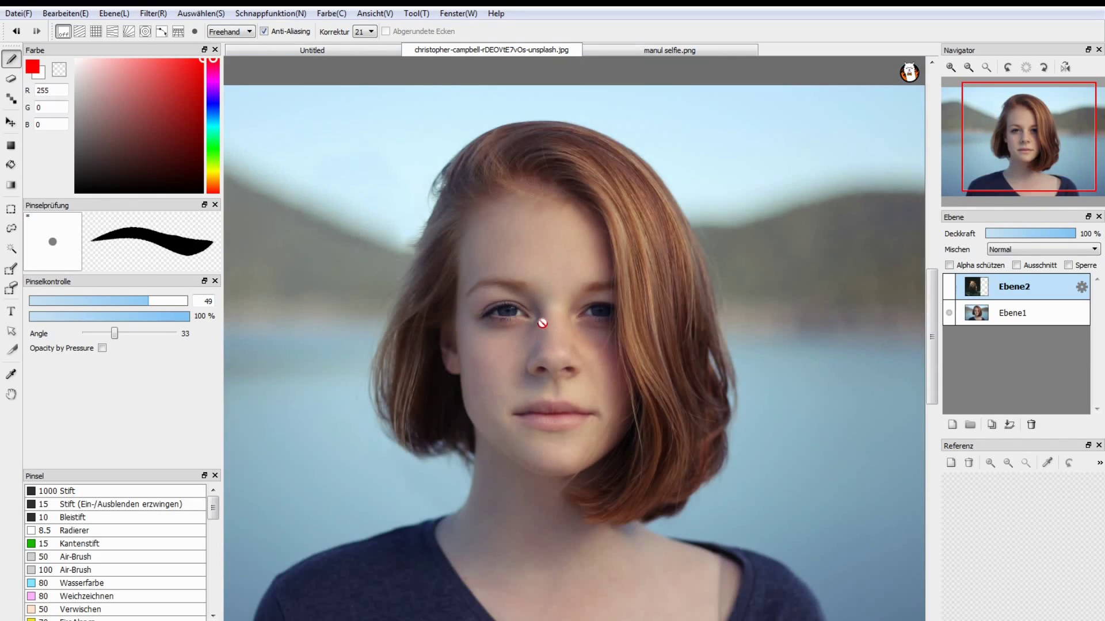
{"action": "scroll", "coordinate": [542, 323], "scroll_direction": "down", "scroll_amount": 1}
{"action": "scroll", "coordinate": [532, 319], "scroll_direction": "up", "scroll_amount": 2}
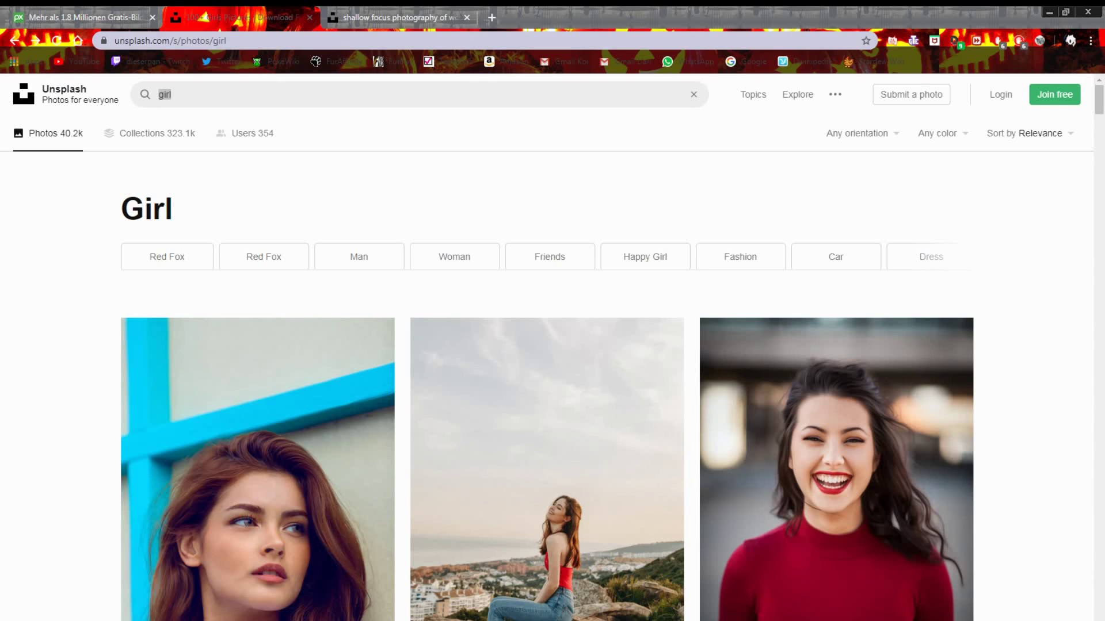
Return to the browser and search Unsplash for 'fox'.
{"action": "key", "text": "alt+Tab"}
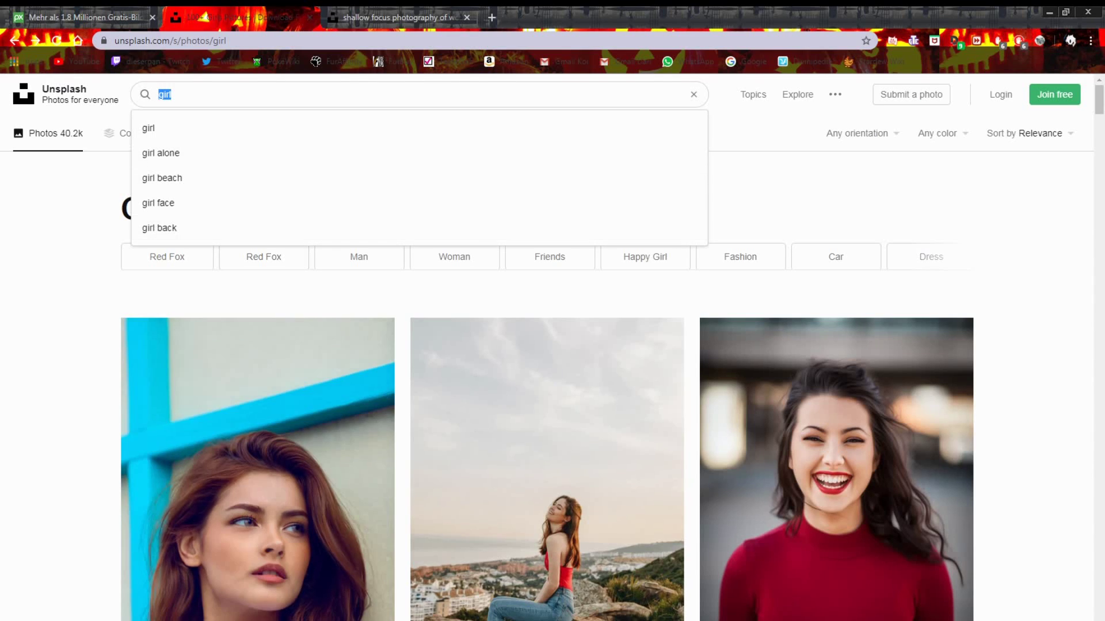
{"action": "key", "text": "alt+Tab"}
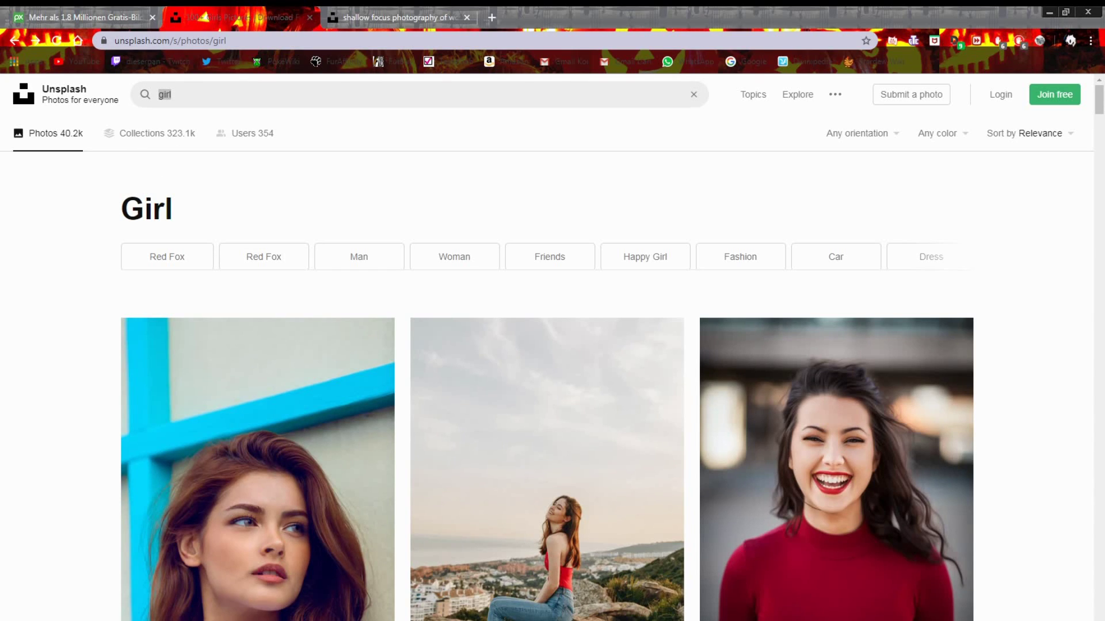
{"action": "key", "text": "alt+Tab"}
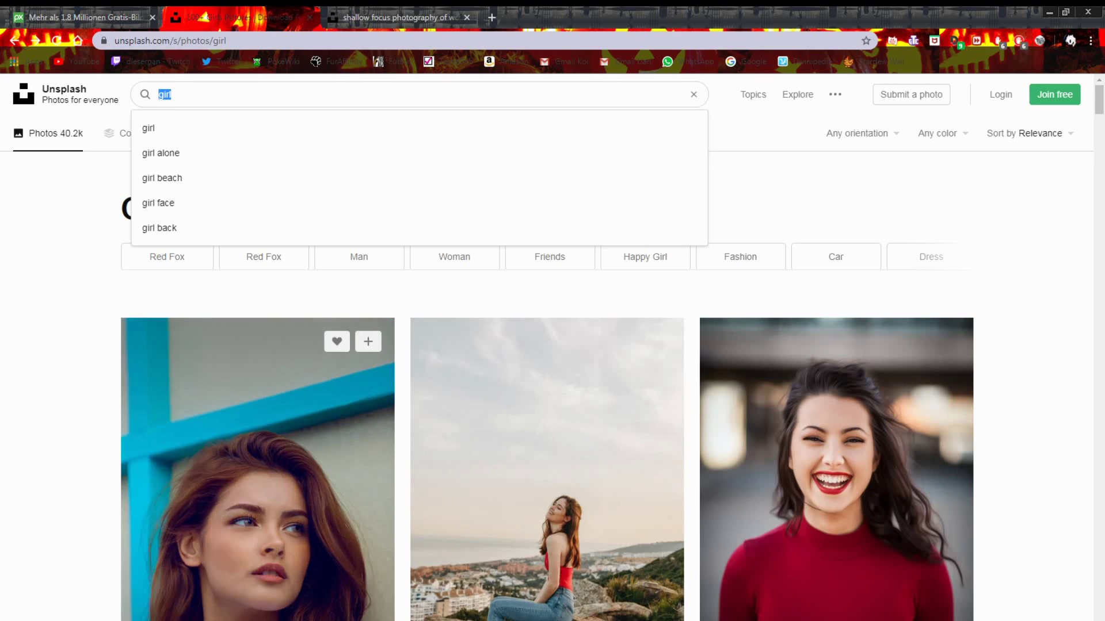
{"action": "type", "text": "f"}
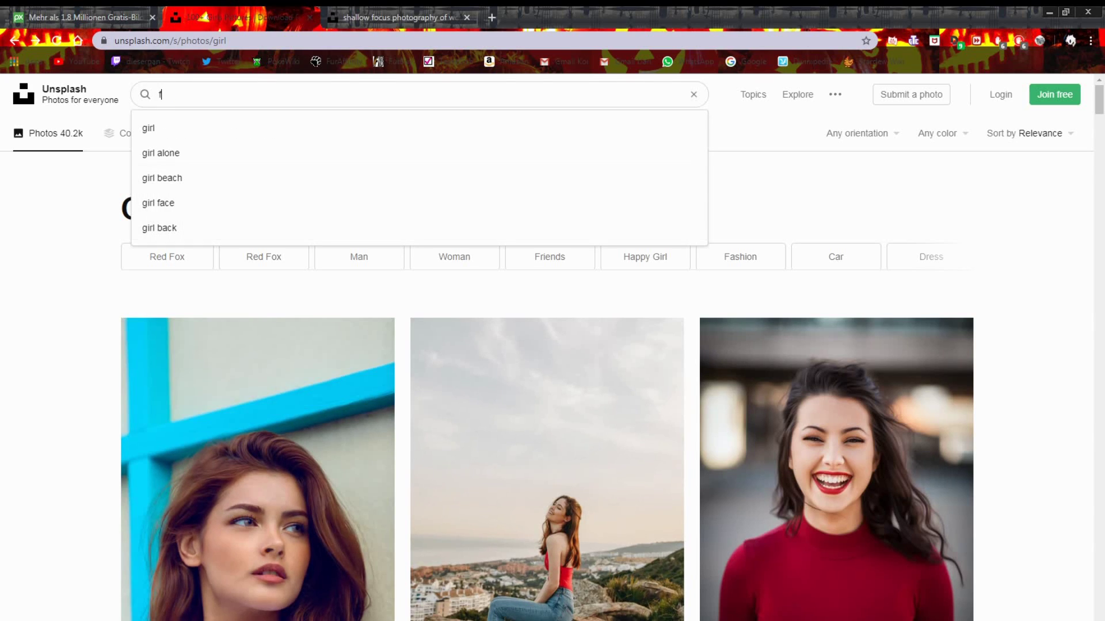
{"action": "type", "text": "ox"}
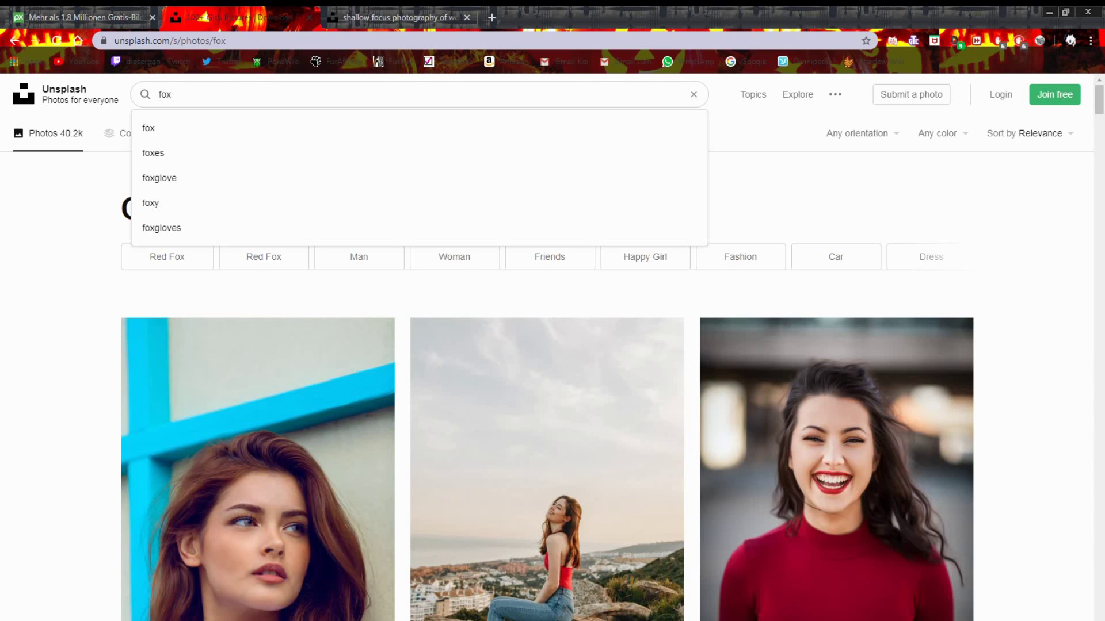
Open the dark-background red fox photo from the results and enlarge it to full width.
{"action": "scroll", "coordinate": [546, 385], "scroll_direction": "down", "scroll_amount": 1}
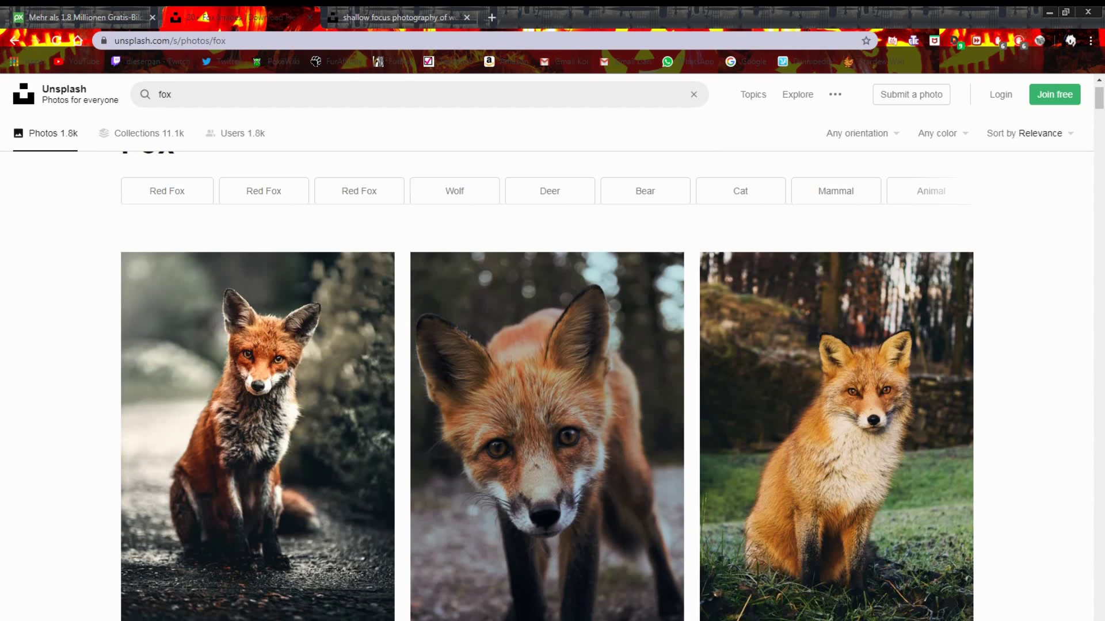
{"action": "scroll", "coordinate": [547, 386], "scroll_direction": "down", "scroll_amount": 2}
{"action": "scroll", "coordinate": [547, 385], "scroll_direction": "down", "scroll_amount": 3}
{"action": "scroll", "coordinate": [546, 317], "scroll_direction": "down", "scroll_amount": 2}
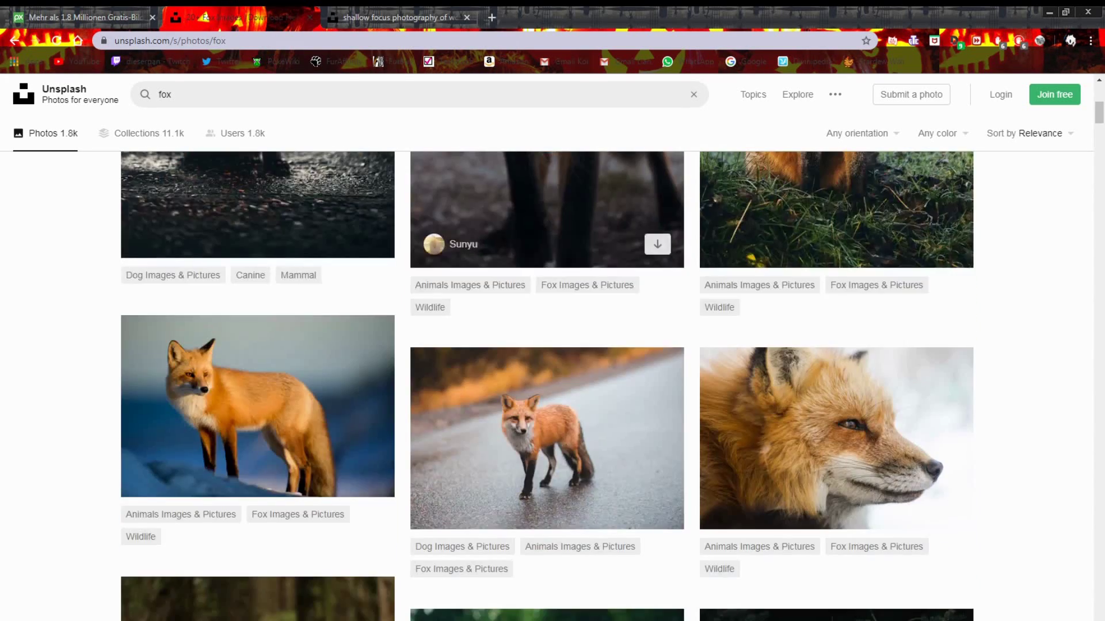
{"action": "scroll", "coordinate": [547, 316], "scroll_direction": "down", "scroll_amount": 4}
{"action": "scroll", "coordinate": [547, 316], "scroll_direction": "down", "scroll_amount": 2}
{"action": "scroll", "coordinate": [547, 316], "scroll_direction": "down", "scroll_amount": 5}
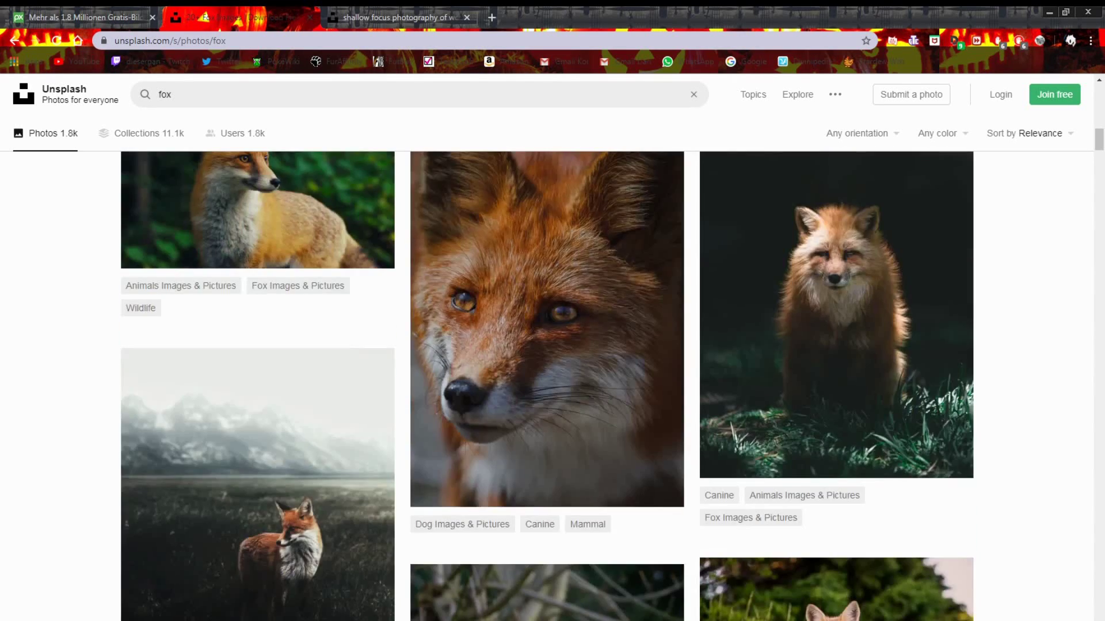
{"action": "left_click", "coordinate": [834, 317]}
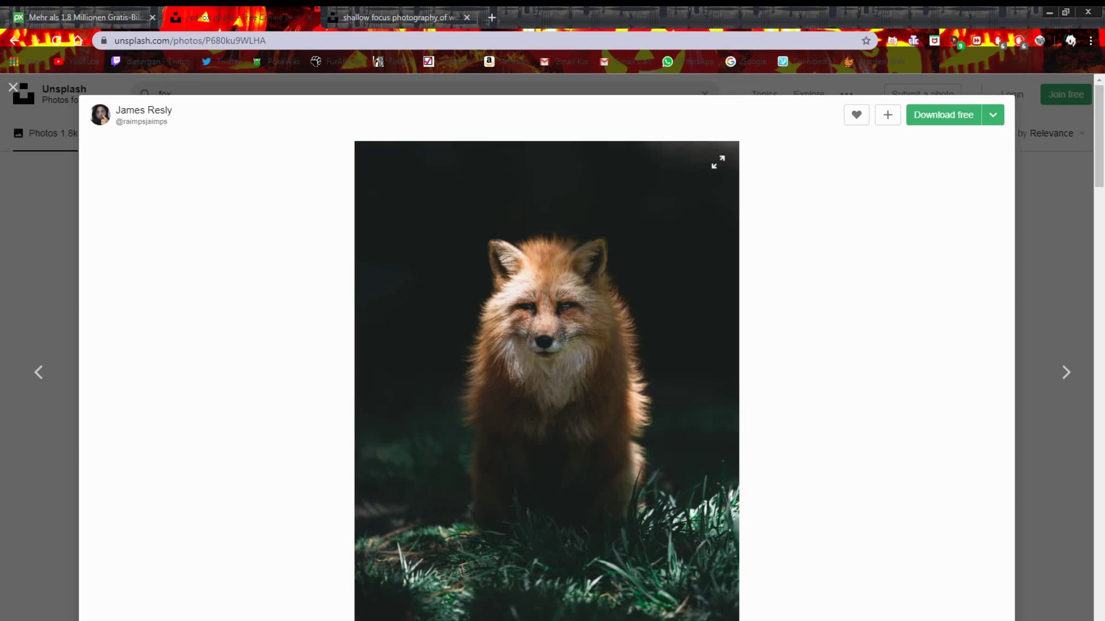
{"action": "left_click", "coordinate": [546, 374]}
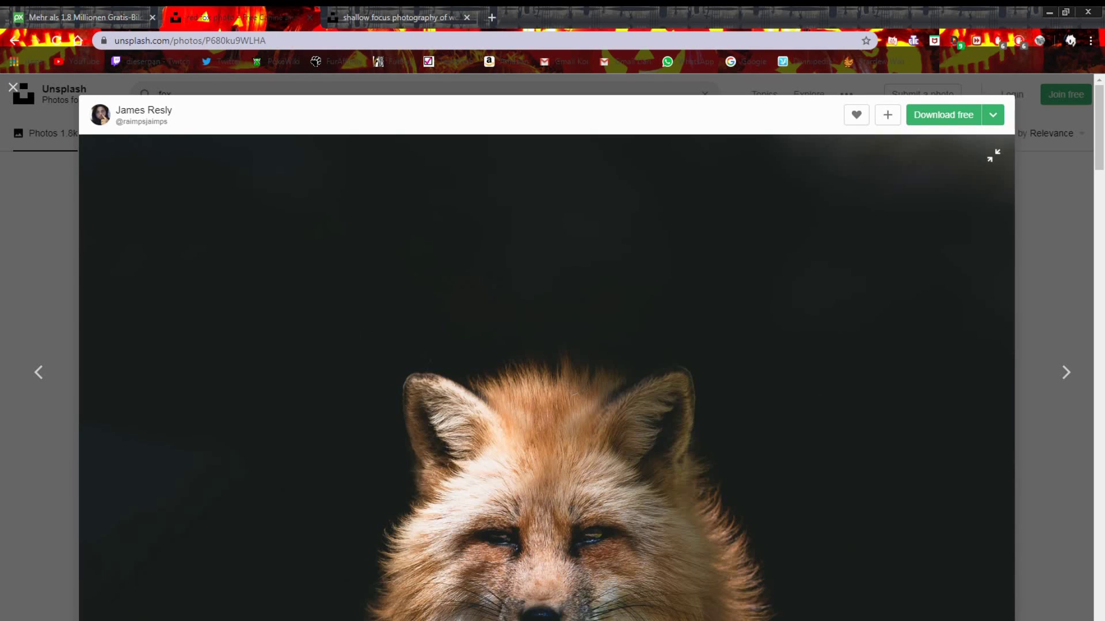
{"action": "key", "text": "ctrl+Tab"}
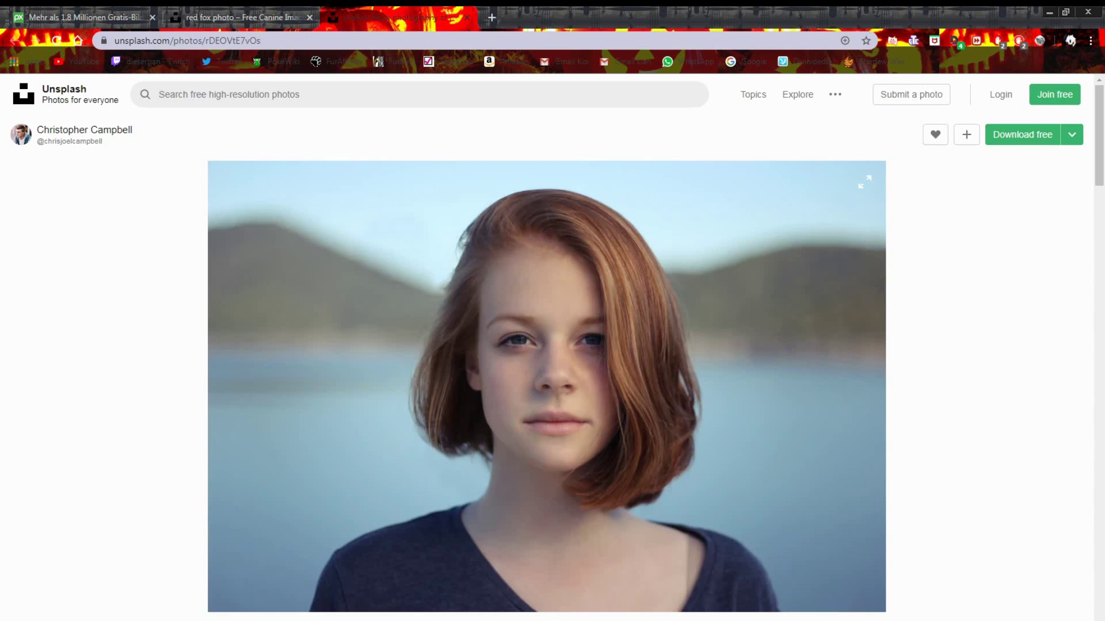
{"action": "left_click", "coordinate": [204, 19]}
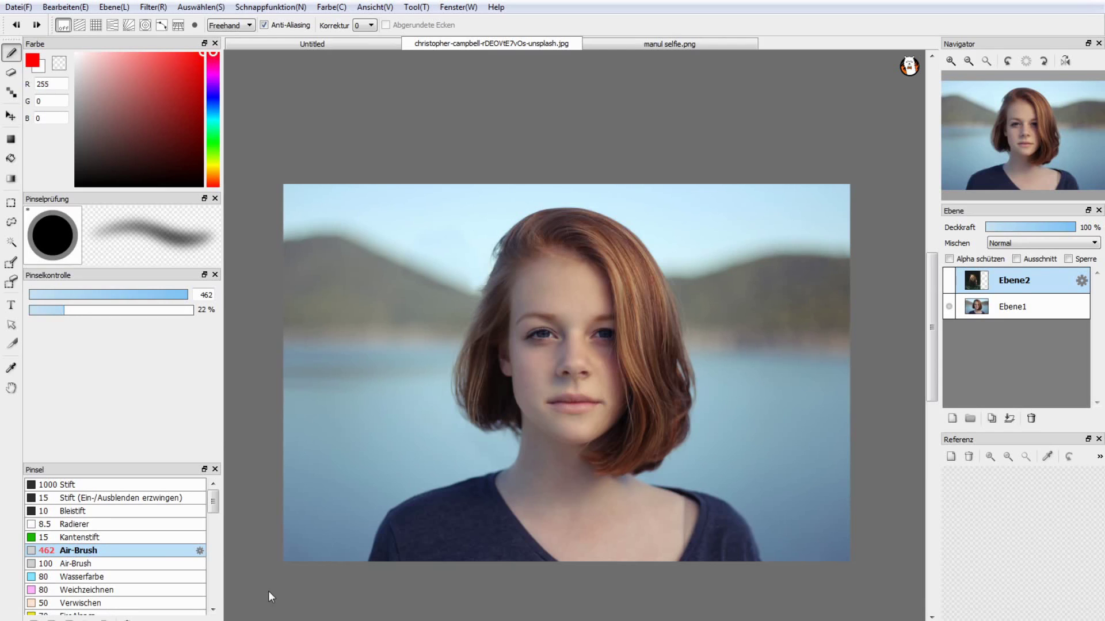
Add a new empty layer, then make the fox layer Ebene2 visible and select it.
{"action": "scroll", "coordinate": [648, 313], "scroll_direction": "down", "scroll_amount": 3}
{"action": "scroll", "coordinate": [691, 312], "scroll_direction": "up", "scroll_amount": 2}
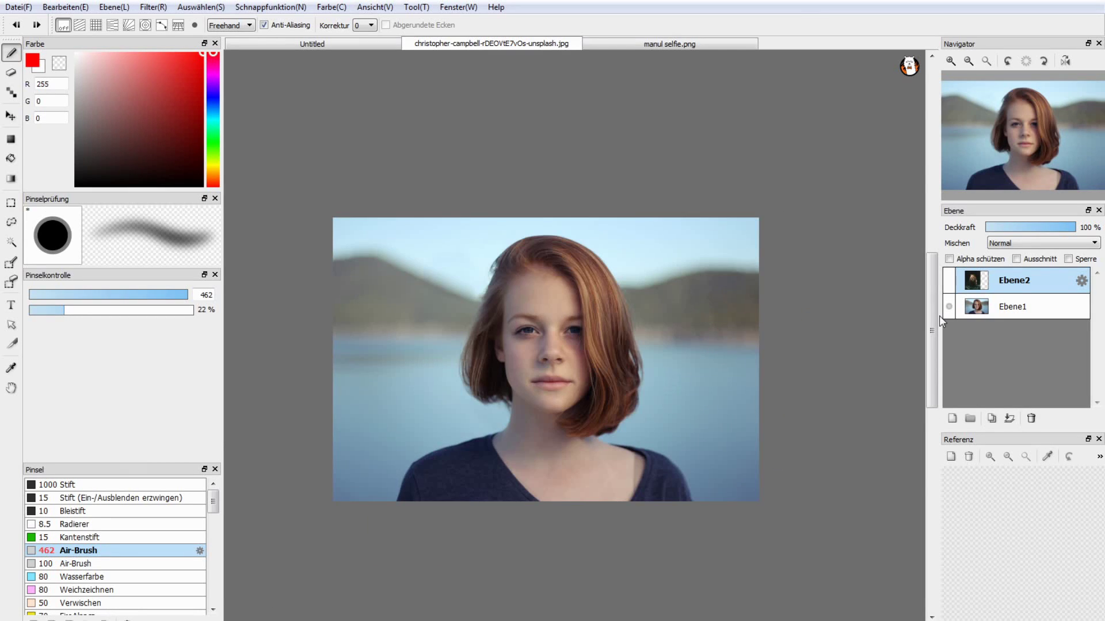
{"action": "left_click", "coordinate": [952, 419]}
{"action": "scroll", "coordinate": [532, 325], "scroll_direction": "up", "scroll_amount": 1}
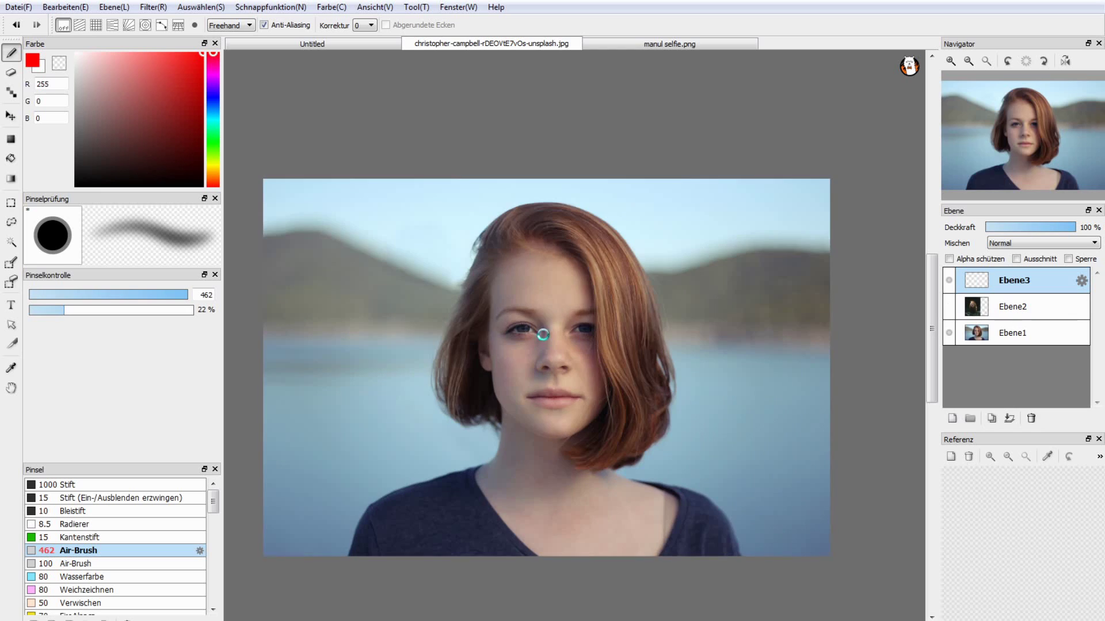
{"action": "scroll", "coordinate": [532, 325], "scroll_direction": "down", "scroll_amount": 1}
{"action": "scroll", "coordinate": [532, 325], "scroll_direction": "down", "scroll_amount": 1}
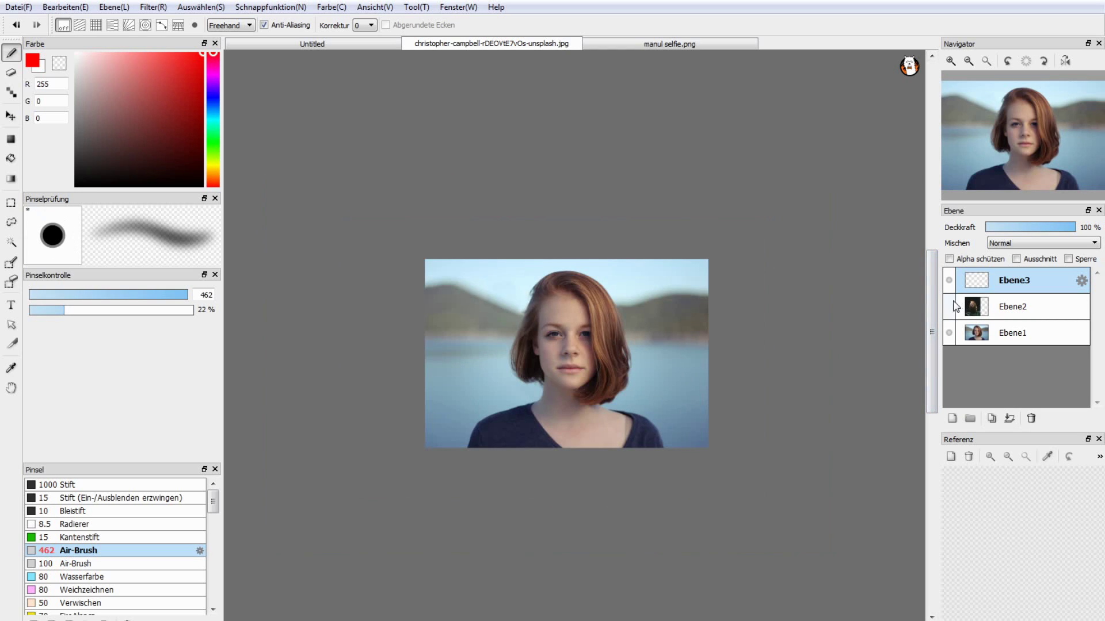
{"action": "left_click", "coordinate": [949, 306]}
{"action": "scroll", "coordinate": [623, 334], "scroll_direction": "down", "scroll_amount": 1}
{"action": "scroll", "coordinate": [623, 334], "scroll_direction": "up", "scroll_amount": 2}
{"action": "scroll", "coordinate": [623, 334], "scroll_direction": "up", "scroll_amount": 1}
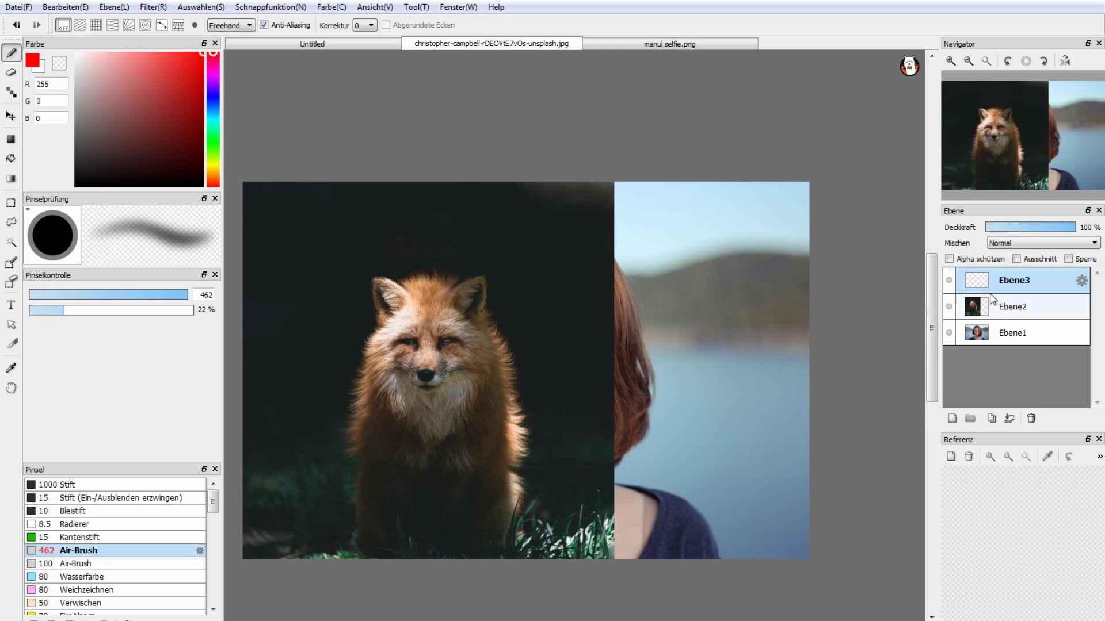
{"action": "left_click", "coordinate": [994, 306]}
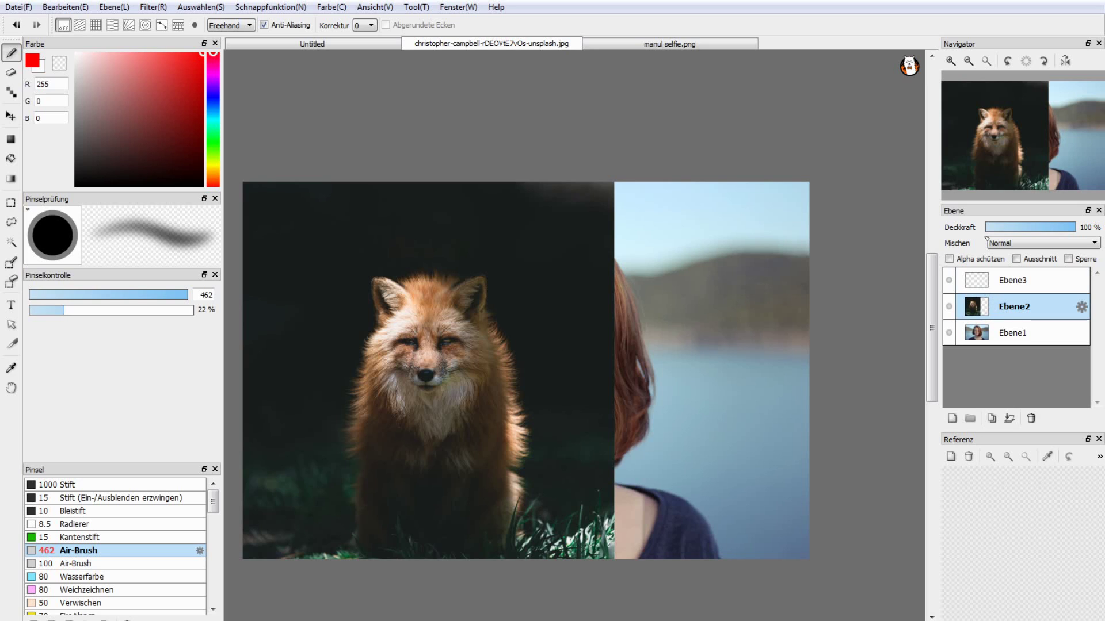
Lower Ebene2's opacity to 65%, then move and enlarge the fox over the girl's face.
{"action": "left_click_drag", "start_coordinate": [1076, 231], "coordinate": [1053, 236]}
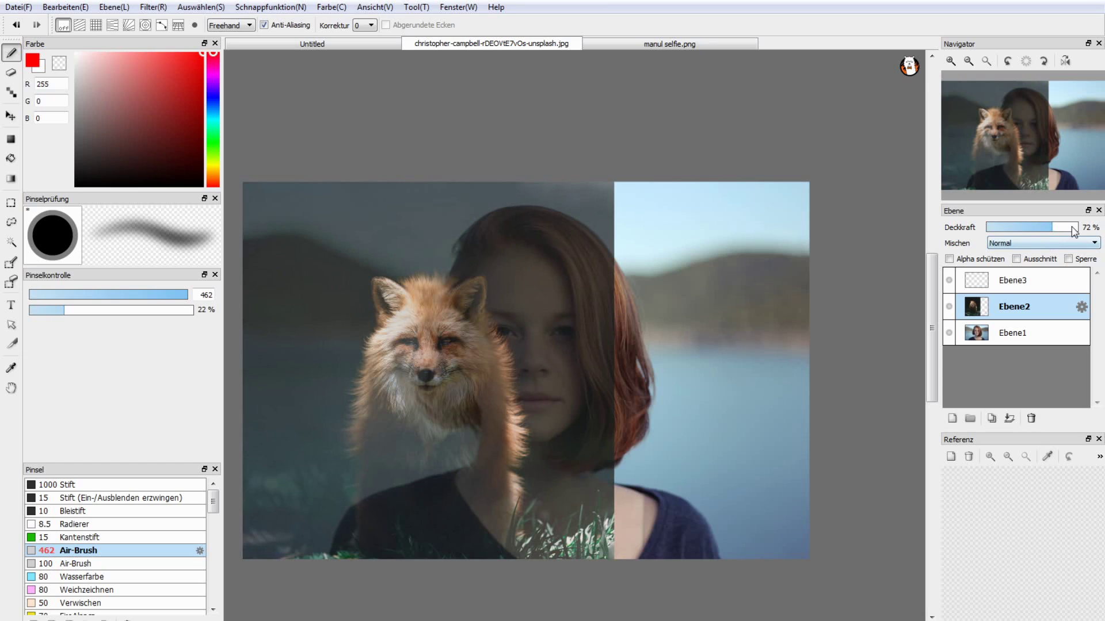
{"action": "left_click_drag", "start_coordinate": [1051, 228], "coordinate": [1045, 228]}
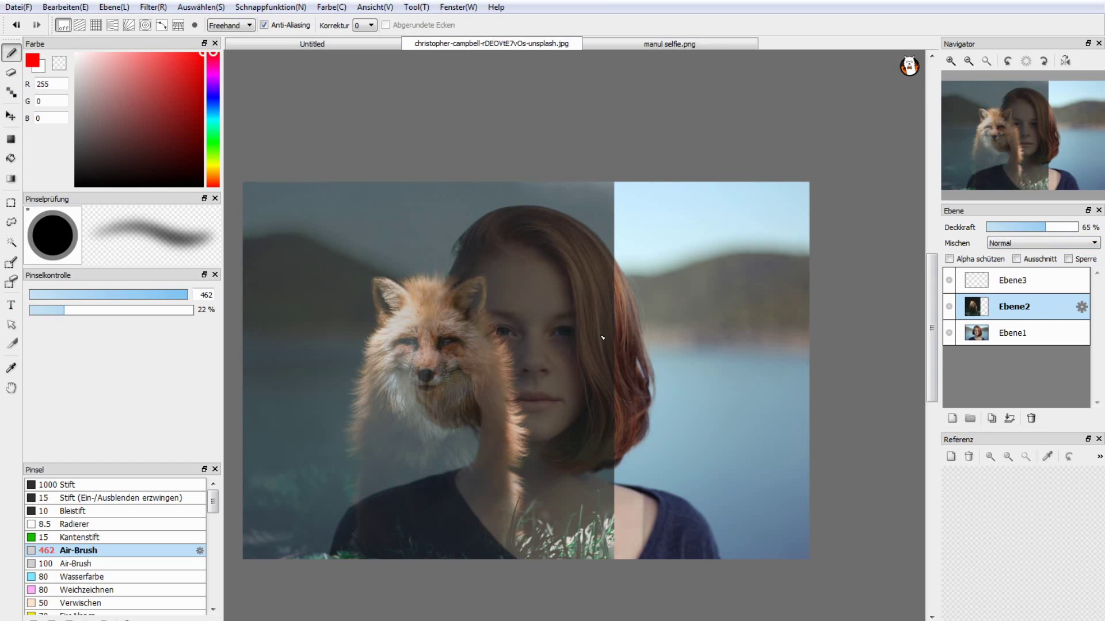
{"action": "key", "text": "ctrl+t"}
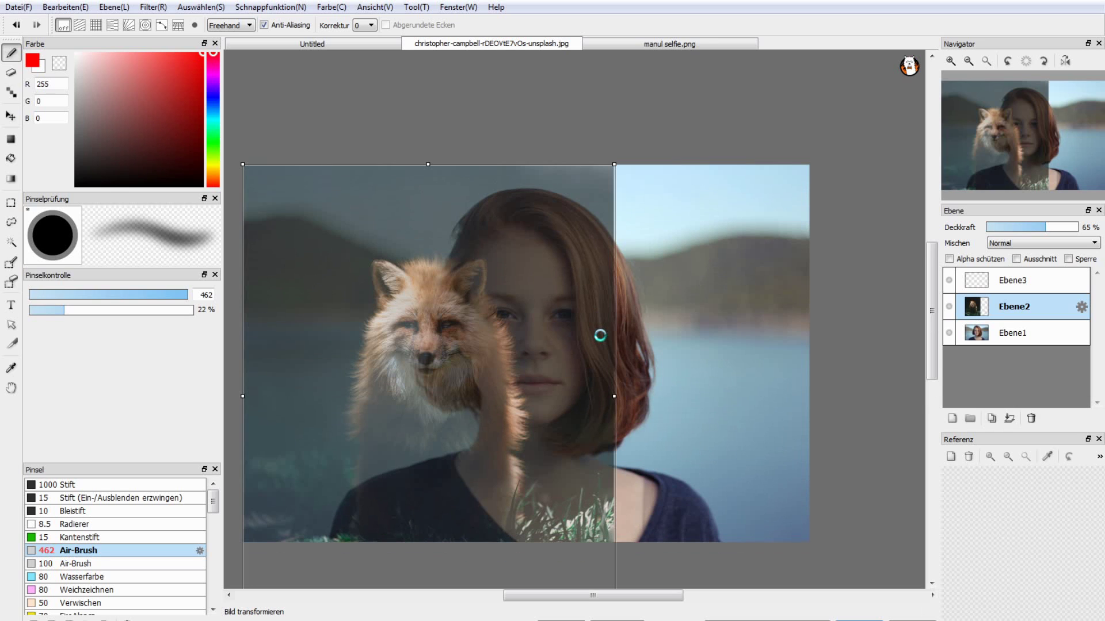
{"action": "mouse_move", "coordinate": [440, 294]}
{"action": "left_mouse_down"}
{"action": "mouse_move", "coordinate": [518, 286]}
{"action": "mouse_move", "coordinate": [500, 276]}
{"action": "left_mouse_up"}
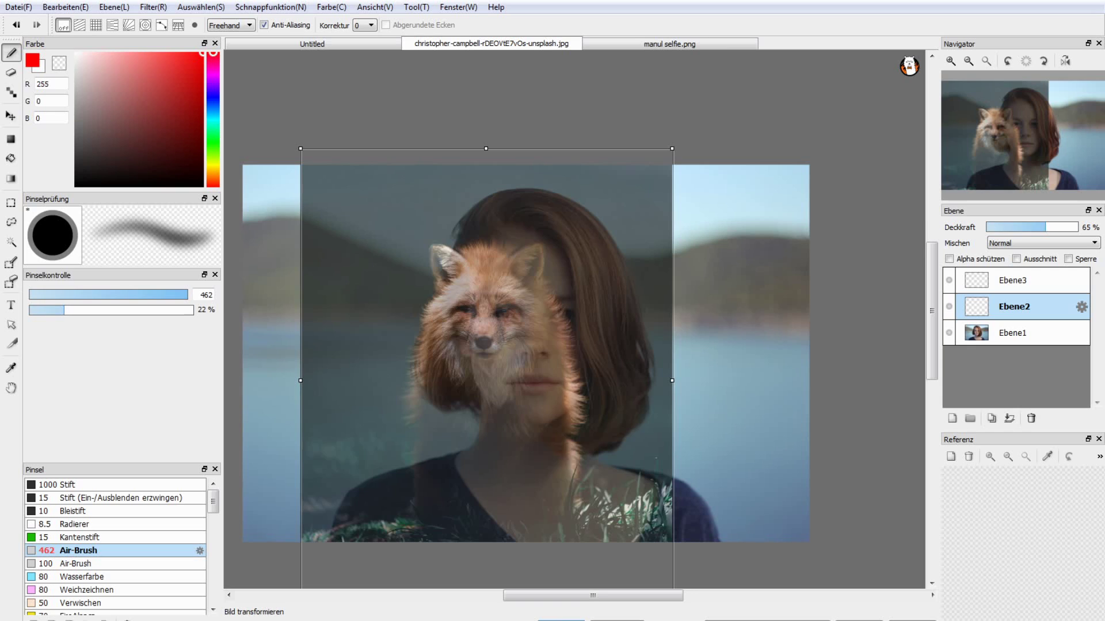
{"action": "left_click_drag", "start_coordinate": [524, 333], "coordinate": [568, 343]}
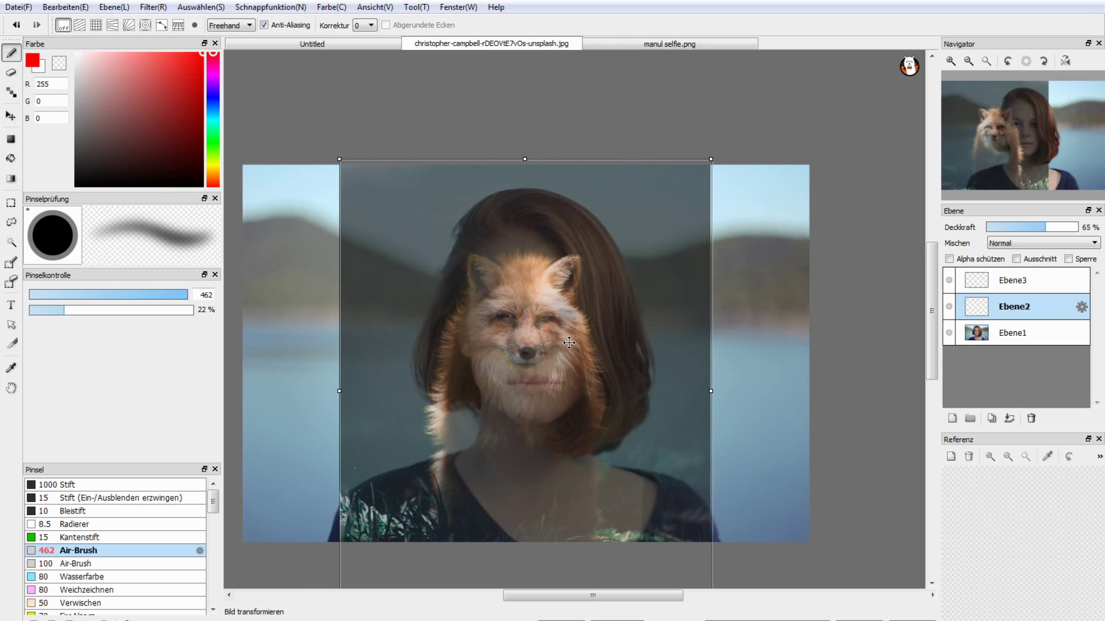
{"action": "key", "text": "ctrl+z"}
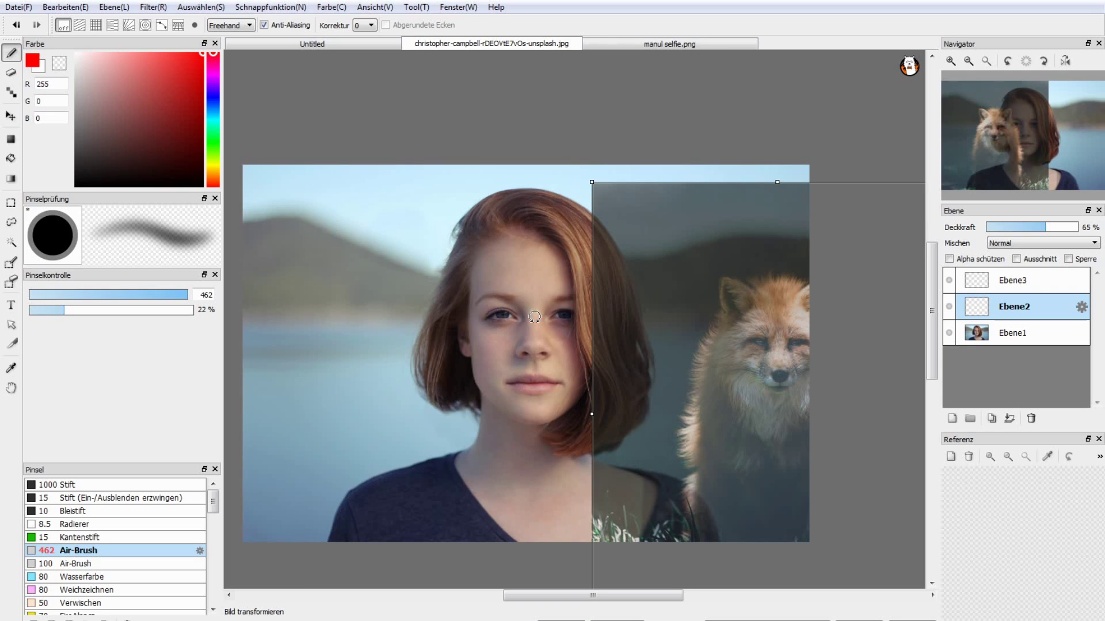
{"action": "left_click_drag", "start_coordinate": [770, 400], "coordinate": [519, 376]}
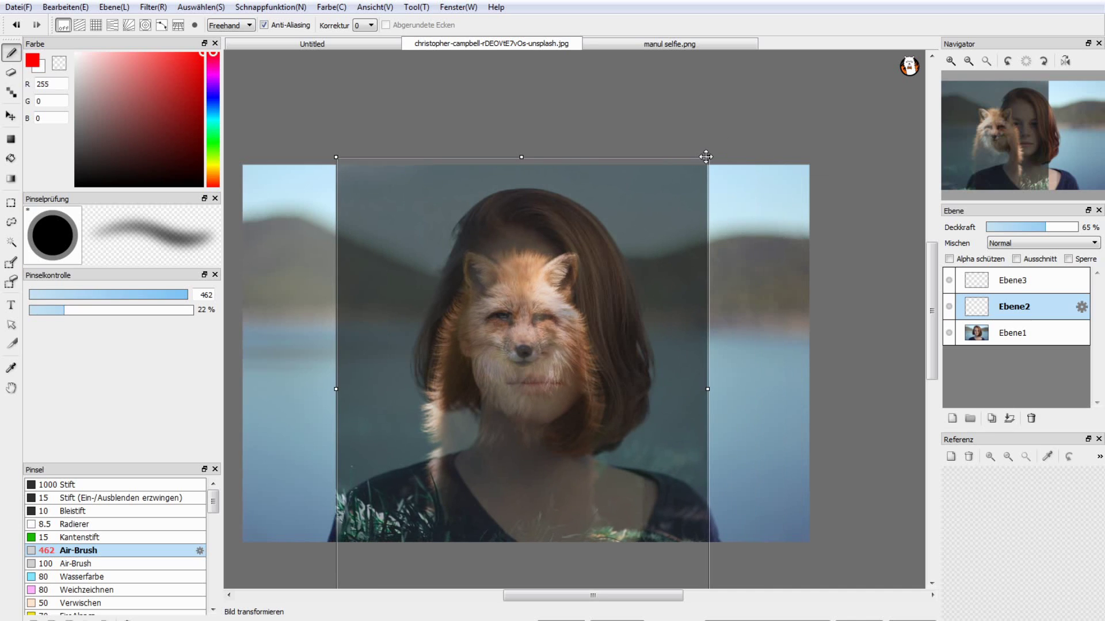
{"action": "left_click_drag", "start_coordinate": [707, 156], "coordinate": [842, 101]}
{"action": "left_click_drag", "start_coordinate": [576, 245], "coordinate": [587, 276]}
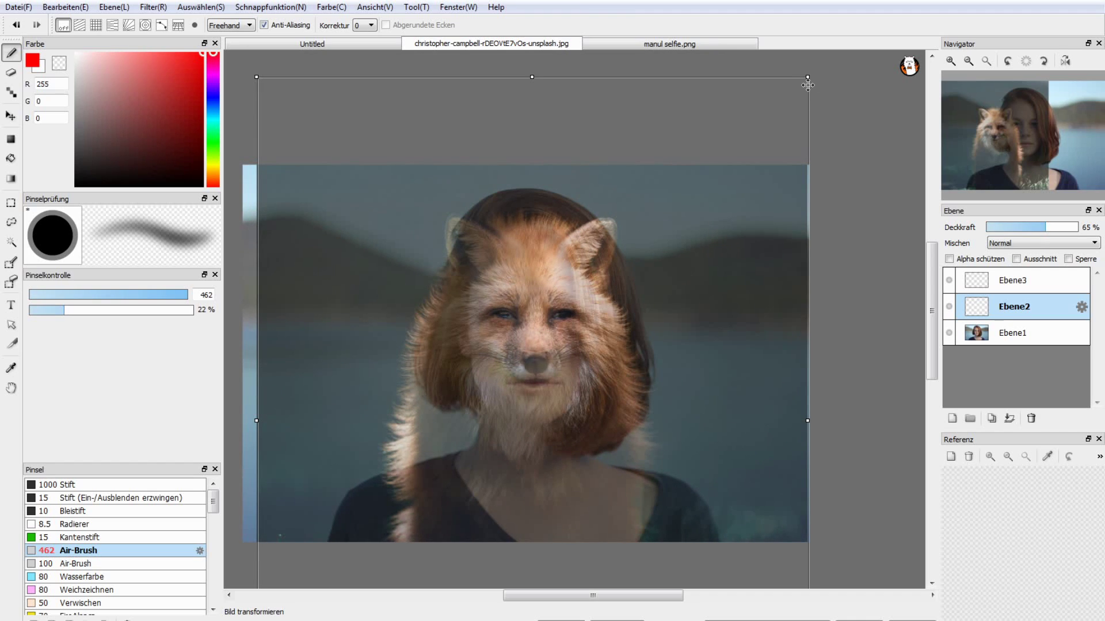
{"action": "left_click_drag", "start_coordinate": [808, 85], "coordinate": [812, 81]}
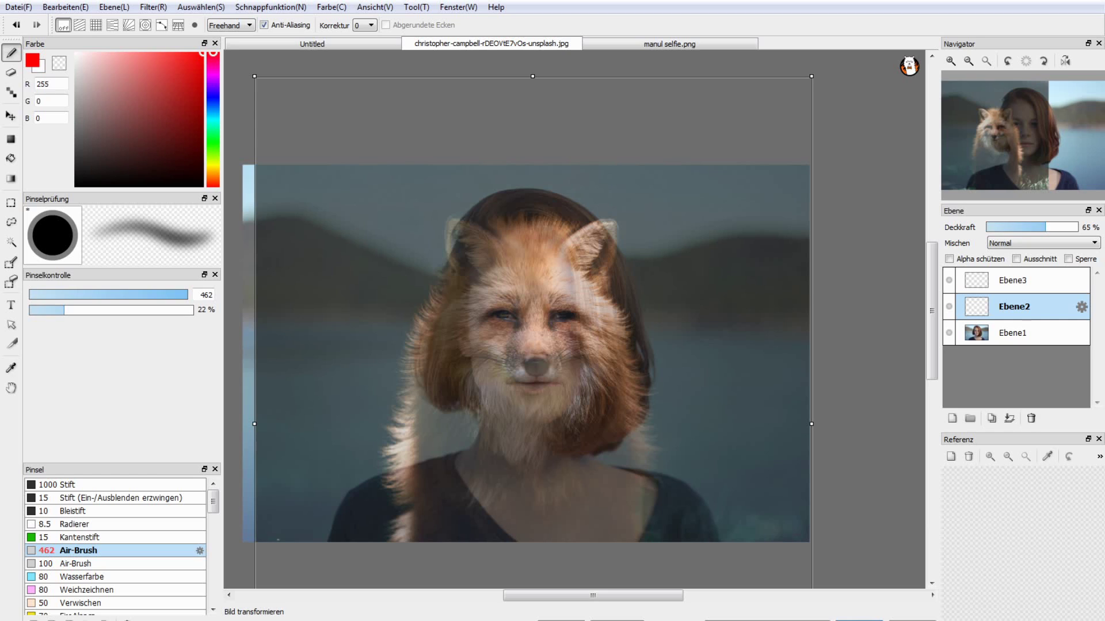
{"action": "key", "text": "Return"}
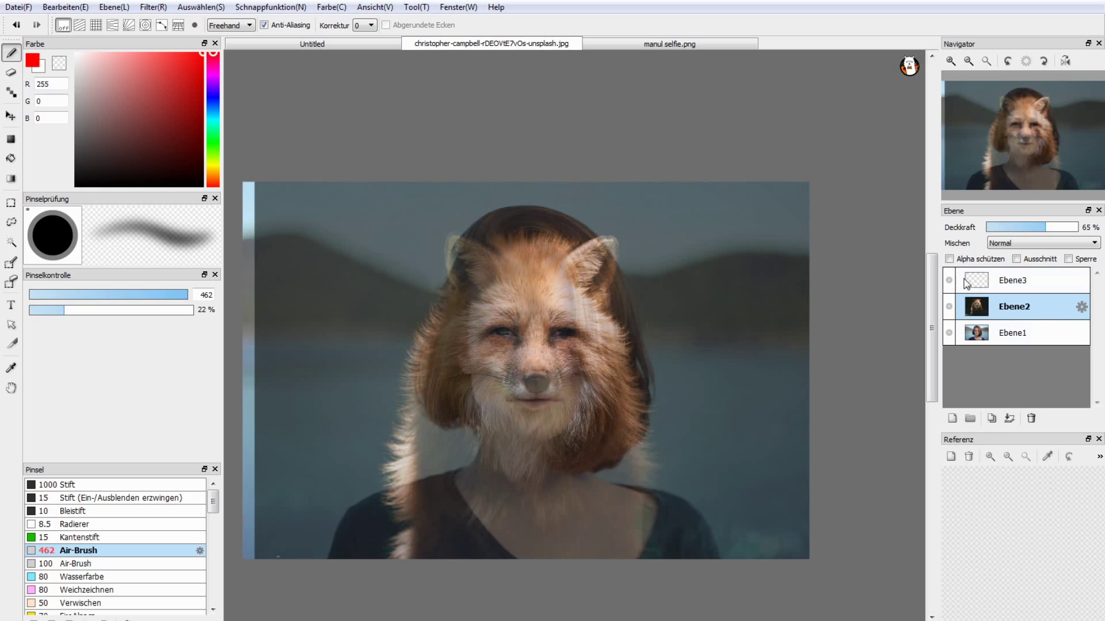
Lower the fox layer Ebene2 to about 48% opacity and select Ebene3 for painting.
{"action": "left_click", "coordinate": [952, 281]}
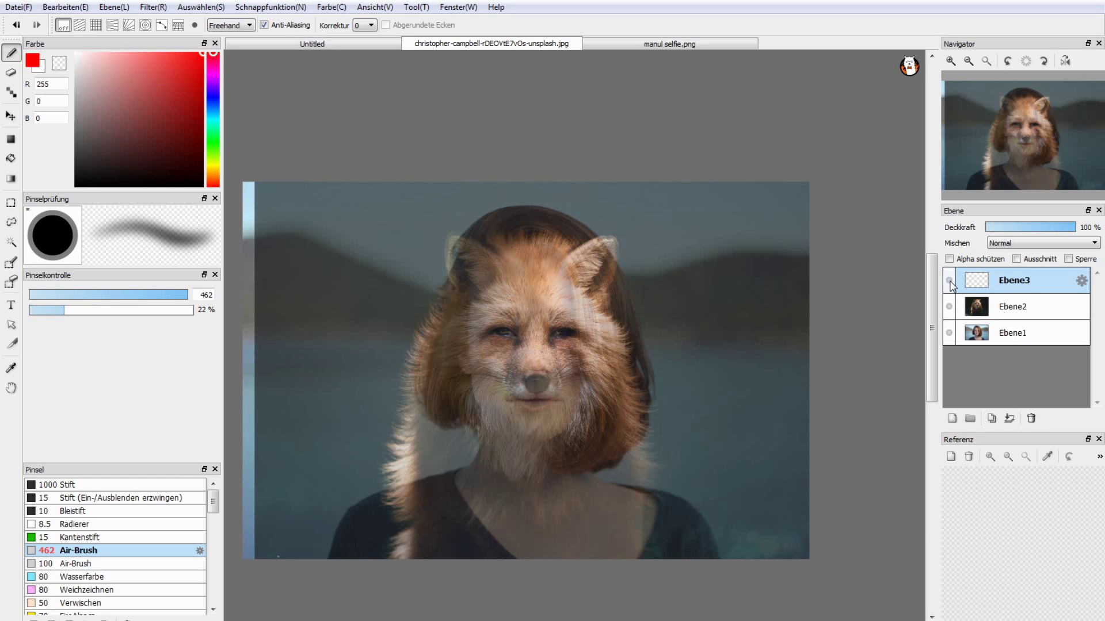
{"action": "left_click", "coordinate": [1028, 311]}
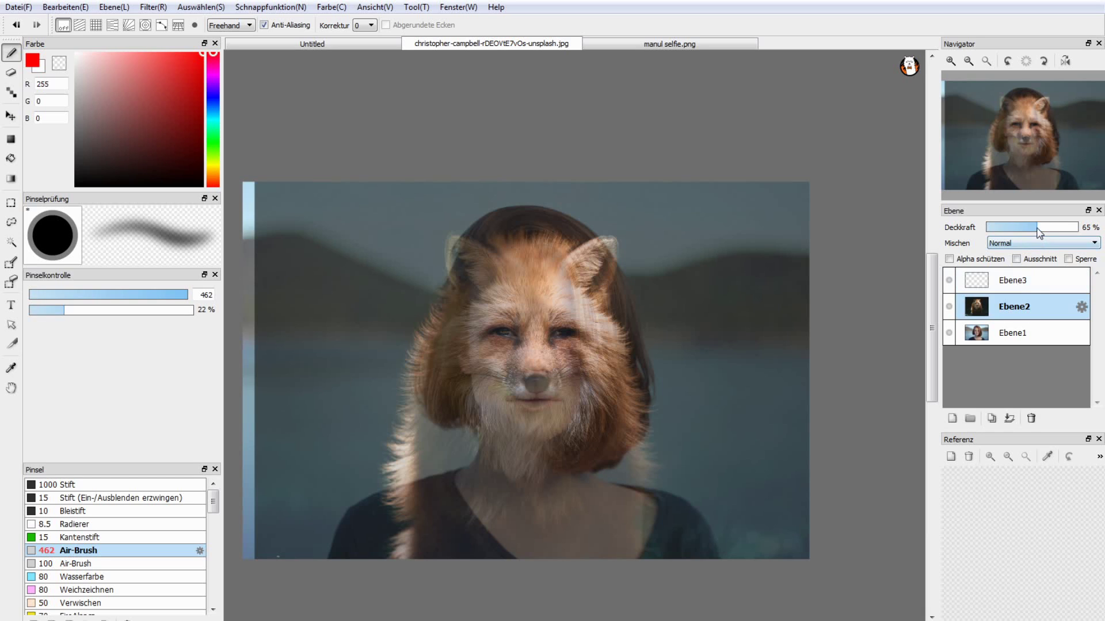
{"action": "left_click", "coordinate": [1028, 227]}
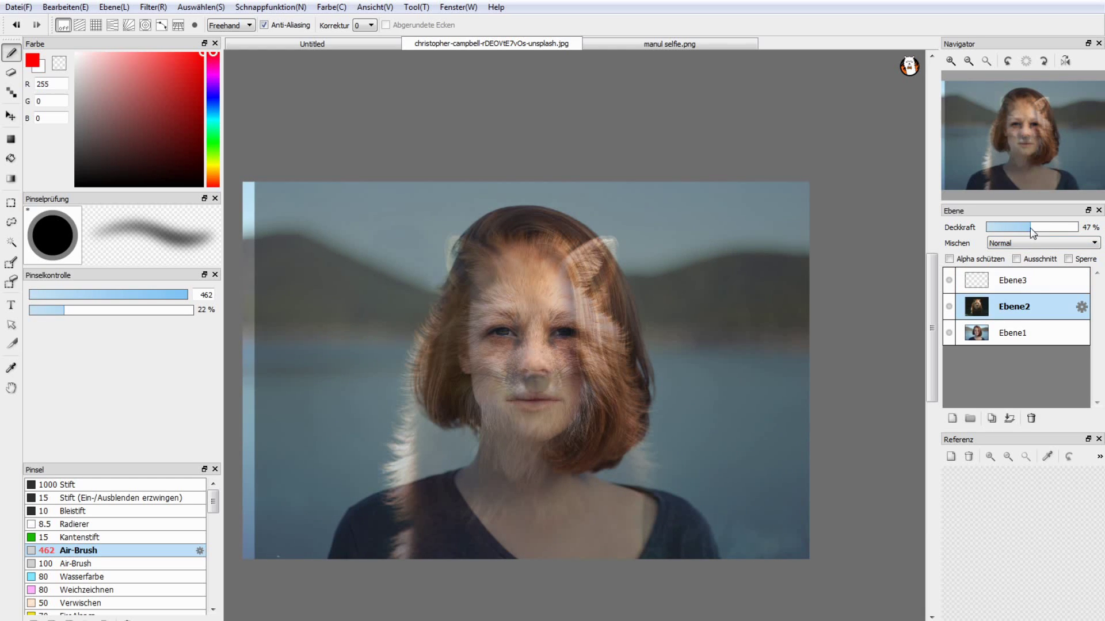
{"action": "left_click", "coordinate": [1008, 281]}
{"action": "left_click", "coordinate": [949, 307]}
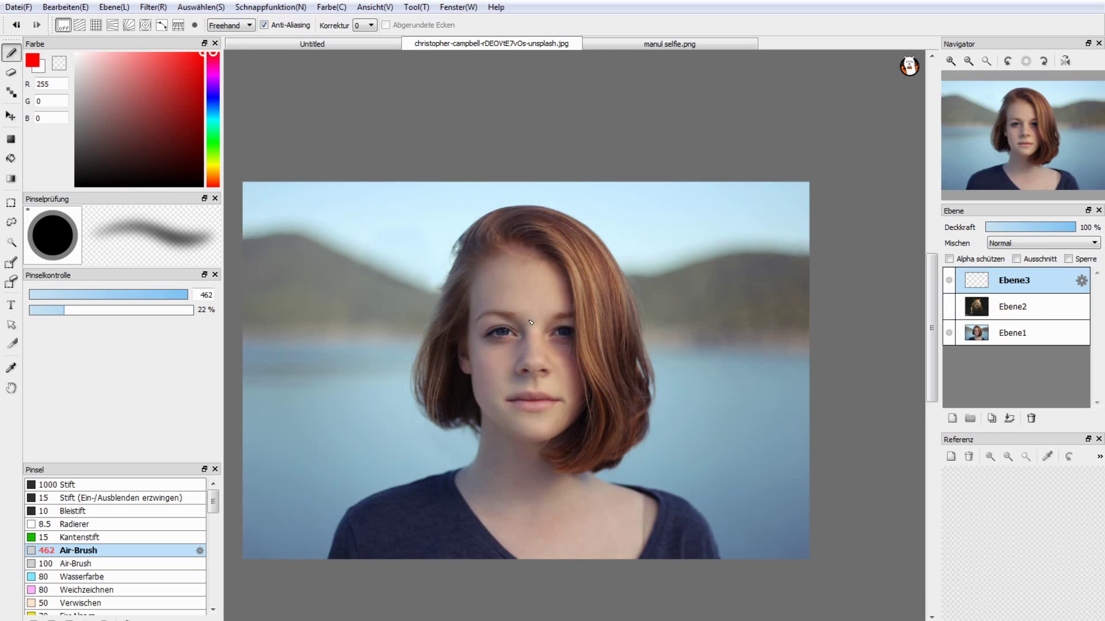
Airbrush a soft red patch over the girl's left-side eye on Ebene3.
{"action": "left_click_drag", "start_coordinate": [487, 358], "coordinate": [496, 322]}
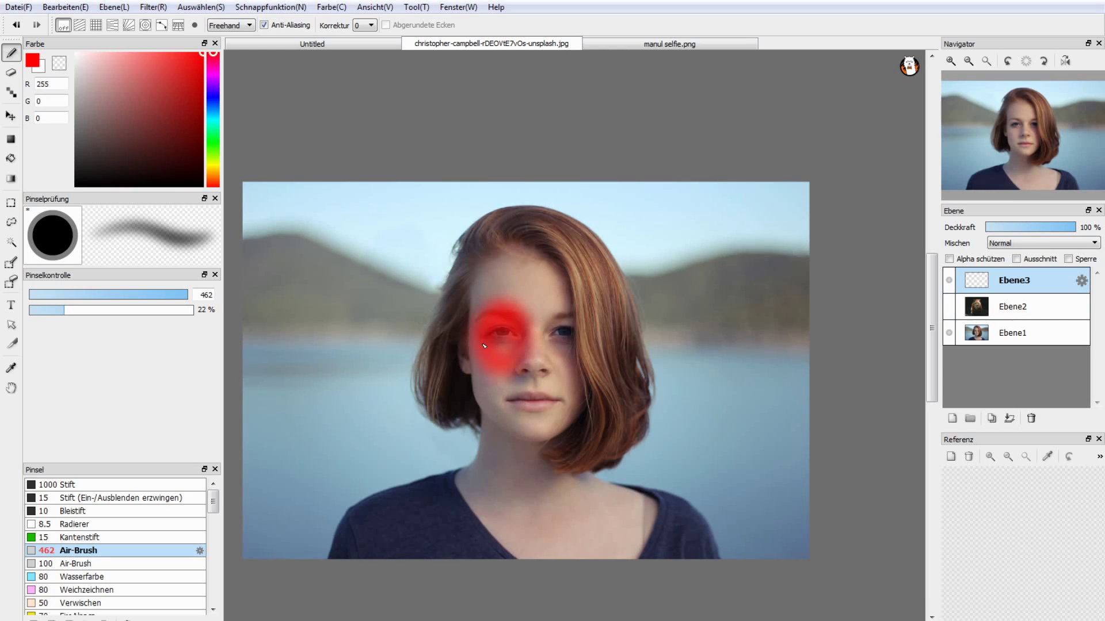
{"action": "key", "text": "ctrl+z"}
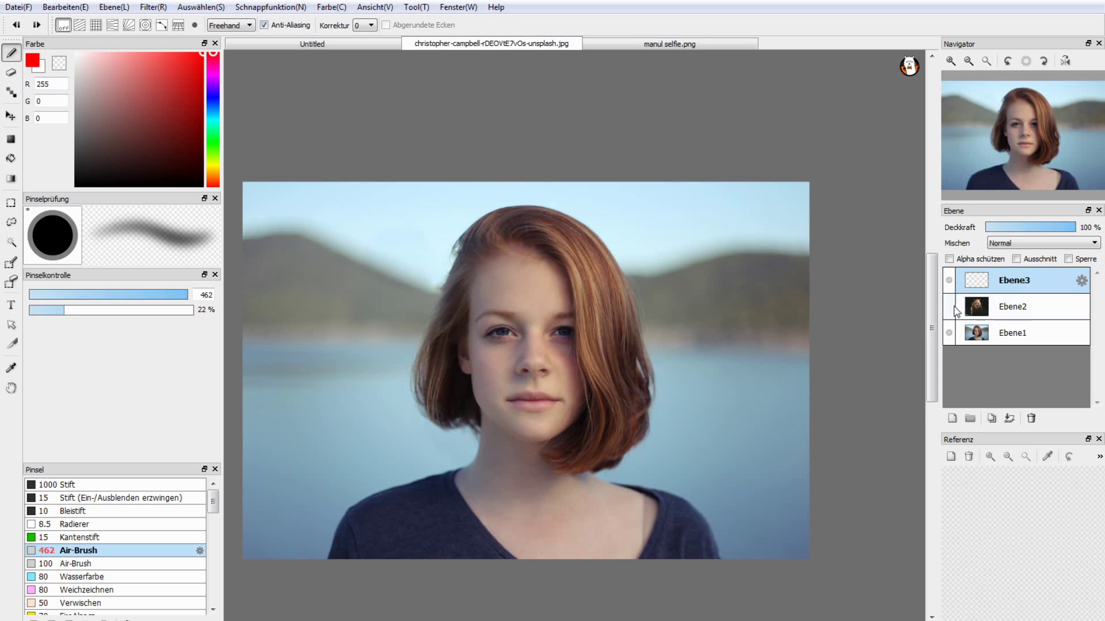
{"action": "left_click", "coordinate": [949, 307]}
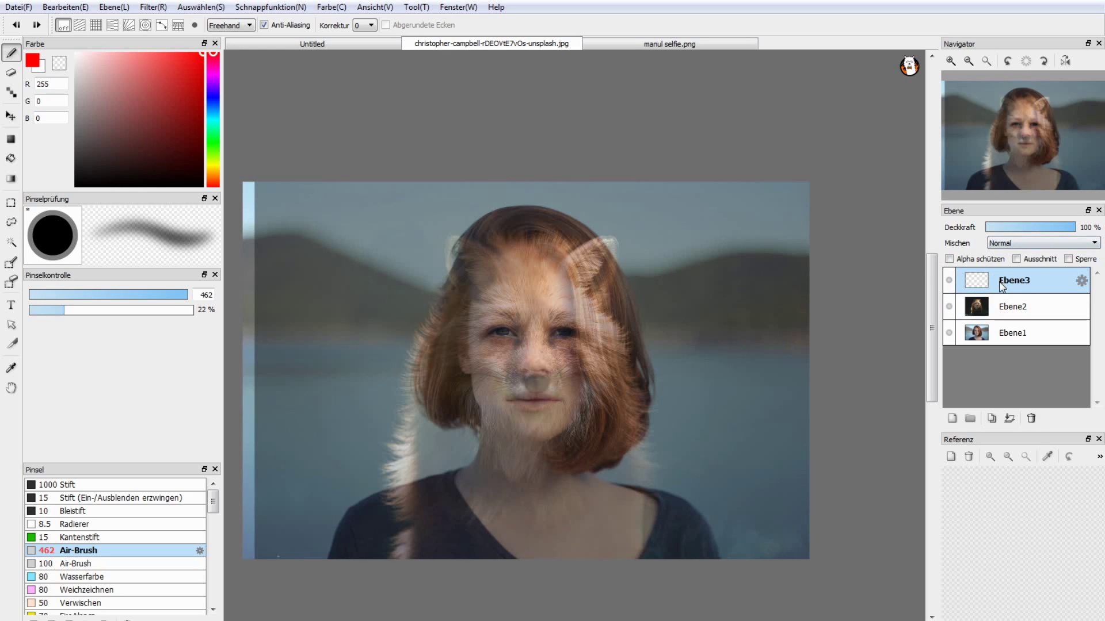
{"action": "key", "text": "bracketleft"}
{"action": "key", "text": "bracketleft"}
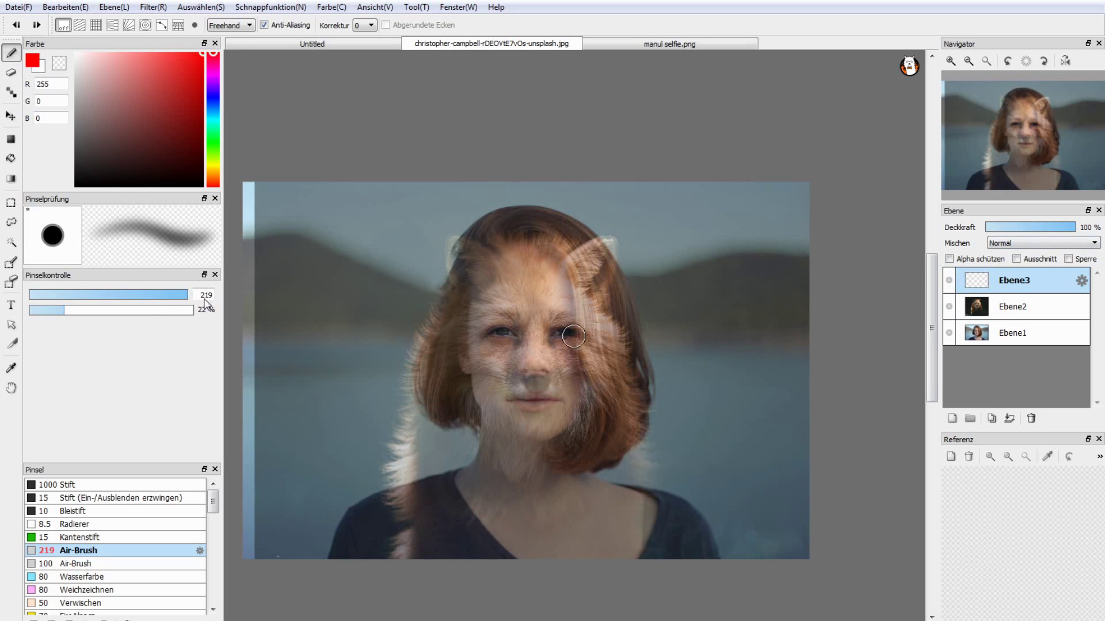
{"action": "key", "text": "bracketleft"}
{"action": "key", "text": "bracketleft"}
{"action": "key", "text": "bracketleft"}
{"action": "left_click_drag", "start_coordinate": [497, 336], "coordinate": [514, 332]}
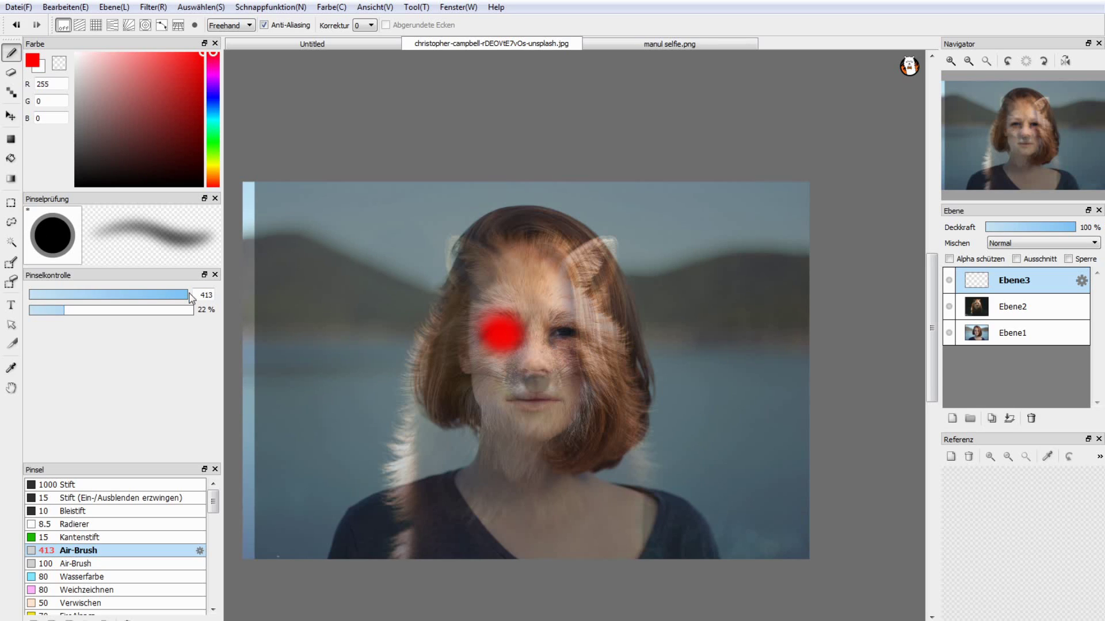
{"action": "key", "text": "bracketright"}
{"action": "key", "text": "bracketright"}
{"action": "key", "text": "bracketright"}
{"action": "key", "text": "bracketright"}
{"action": "key", "text": "bracketright"}
{"action": "key", "text": "bracketright"}
{"action": "key", "text": "bracketright"}
{"action": "key", "text": "bracketright"}
{"action": "key", "text": "bracketright"}
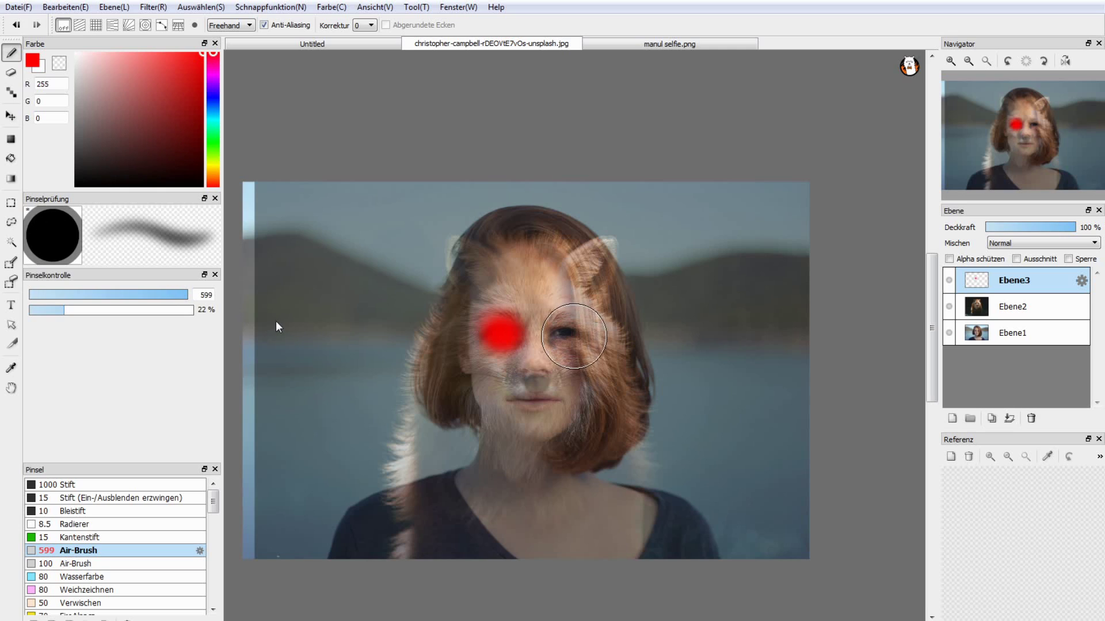
{"action": "key", "text": "bracketleft"}
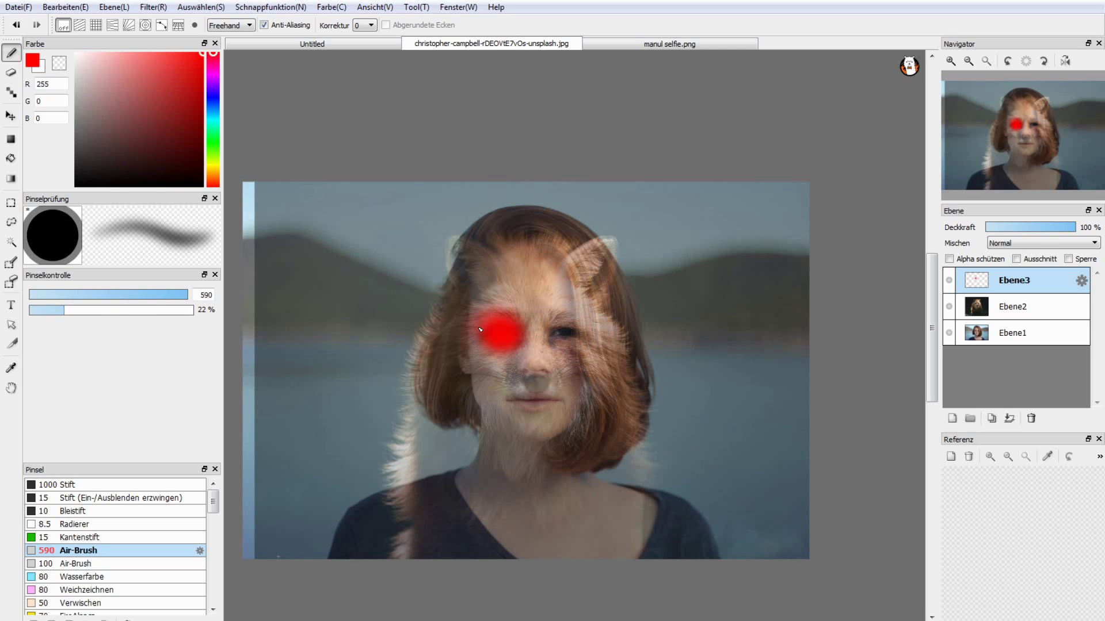
{"action": "mouse_move", "coordinate": [505, 321]}
{"action": "left_mouse_down"}
{"action": "mouse_move", "coordinate": [519, 338]}
{"action": "mouse_move", "coordinate": [533, 326]}
{"action": "left_mouse_up"}
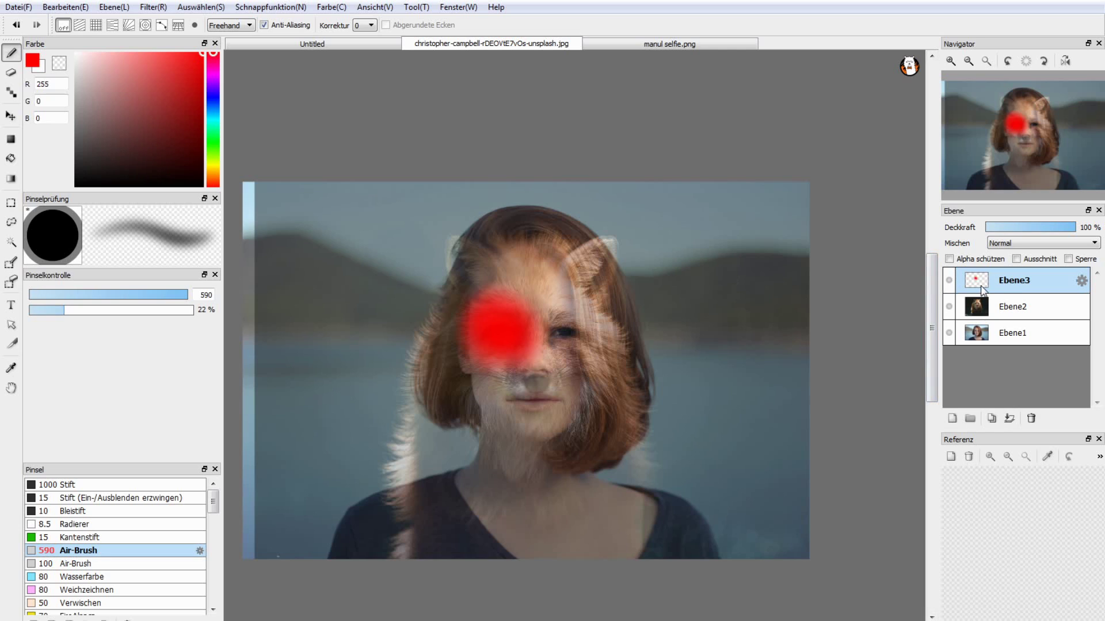
Load Ebene3's red patch as a selection, hide Ebene3, select Ebene2 and invert the selection.
{"action": "left_click", "coordinate": [980, 286], "text": "ctrl"}
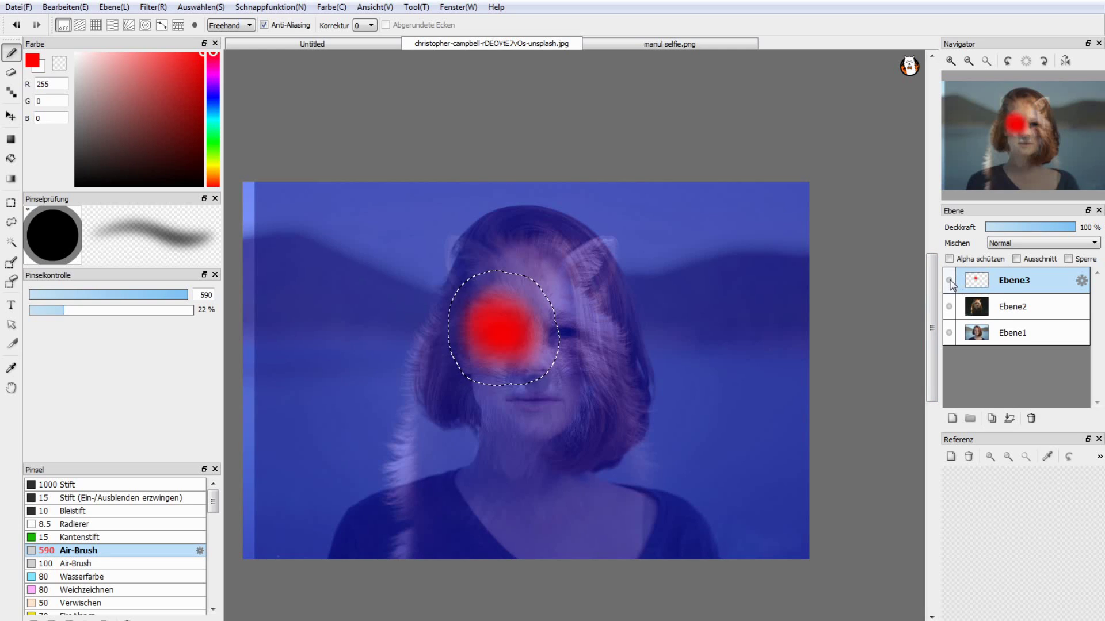
{"action": "left_click", "coordinate": [948, 280]}
{"action": "left_click", "coordinate": [991, 310]}
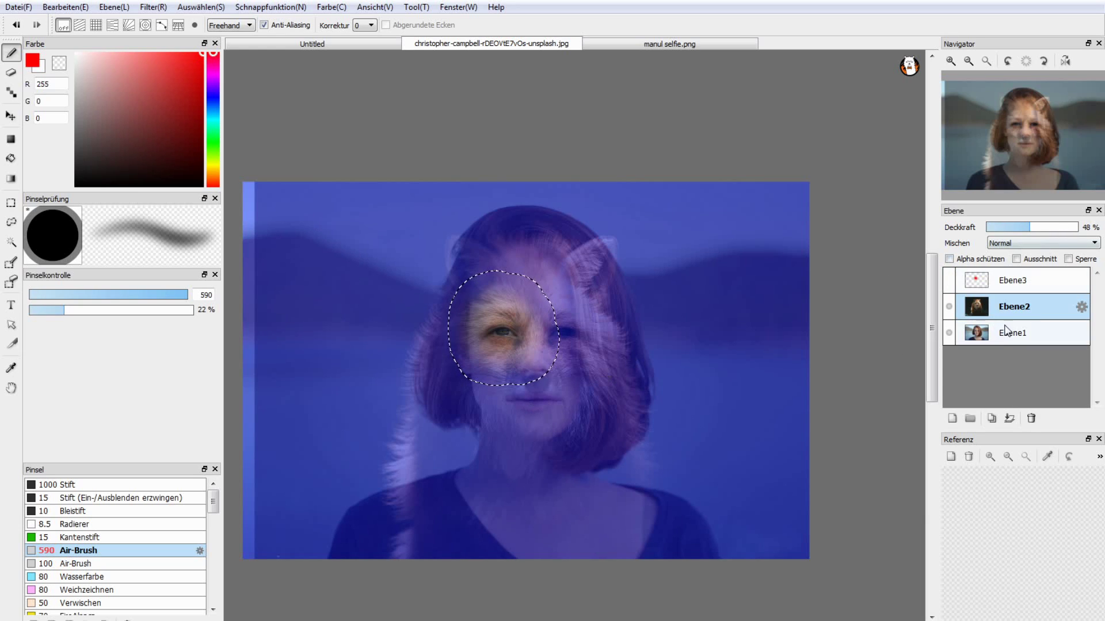
{"action": "key", "text": "alt+s"}
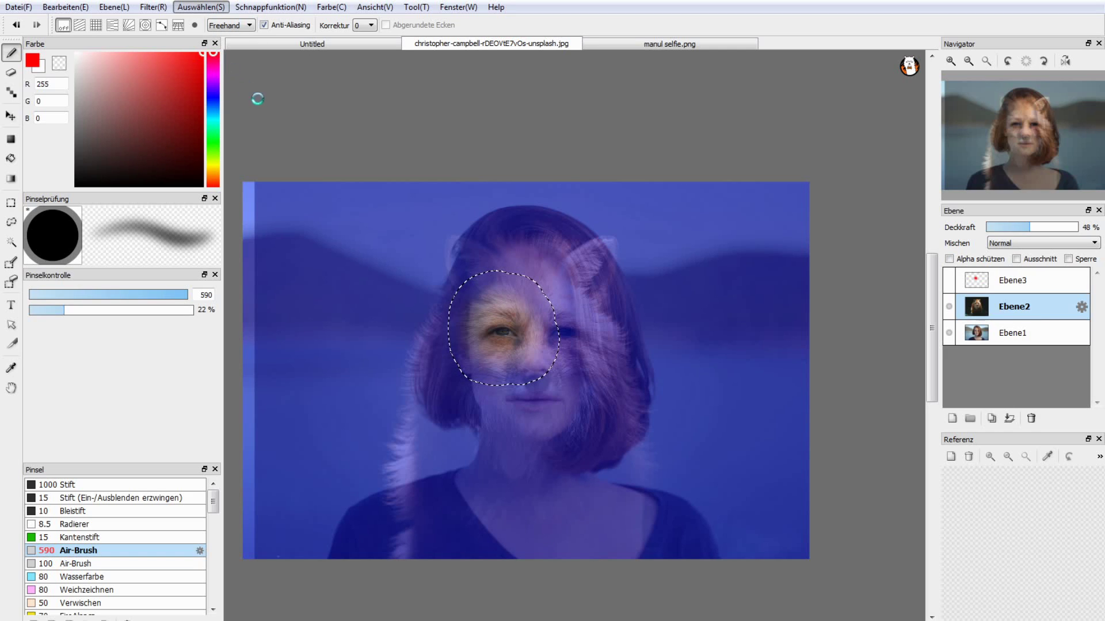
{"action": "key", "text": "ctrl+shift+i"}
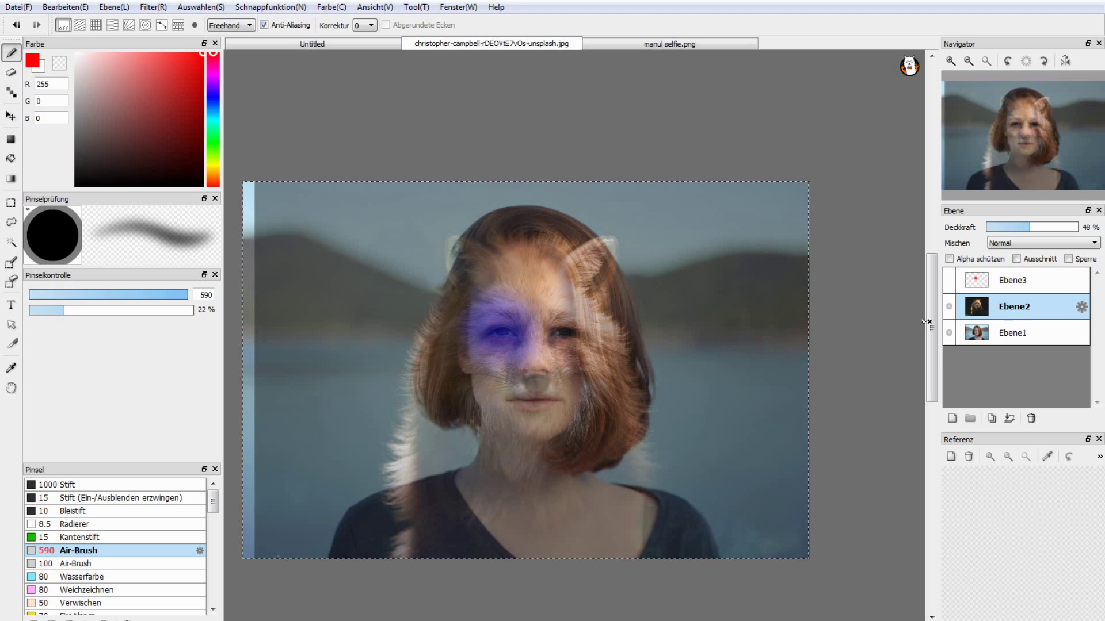
{"action": "left_click", "coordinate": [11, 72]}
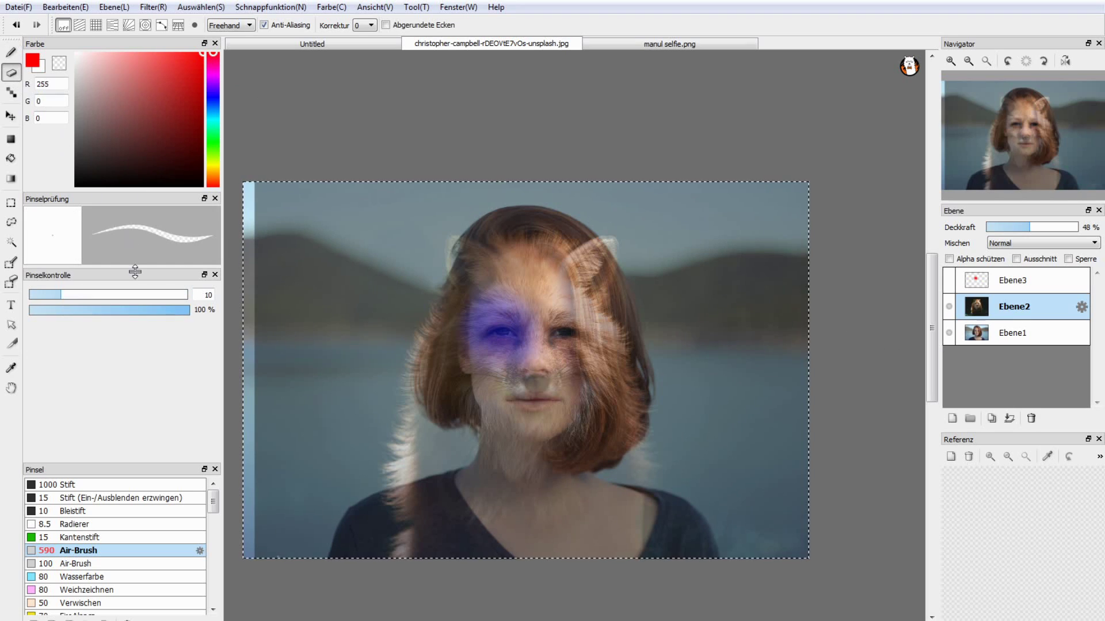
Erase the fur overlay across the portrait, keeping only the patch around the left eye.
{"action": "key", "text": "ctrl+d"}
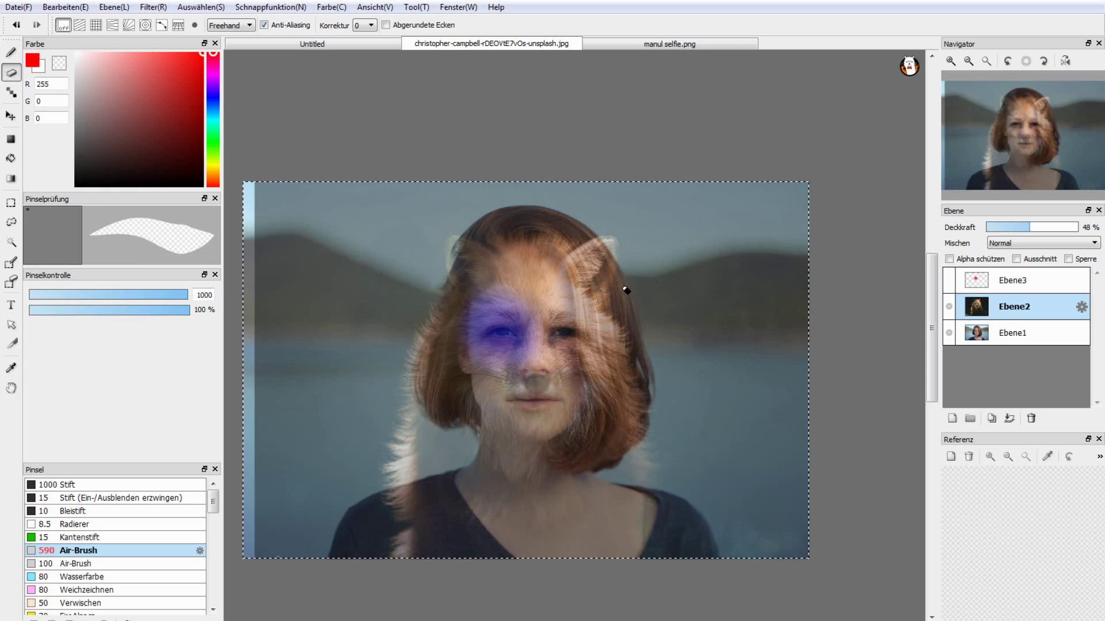
{"action": "key", "text": "ctrl+a"}
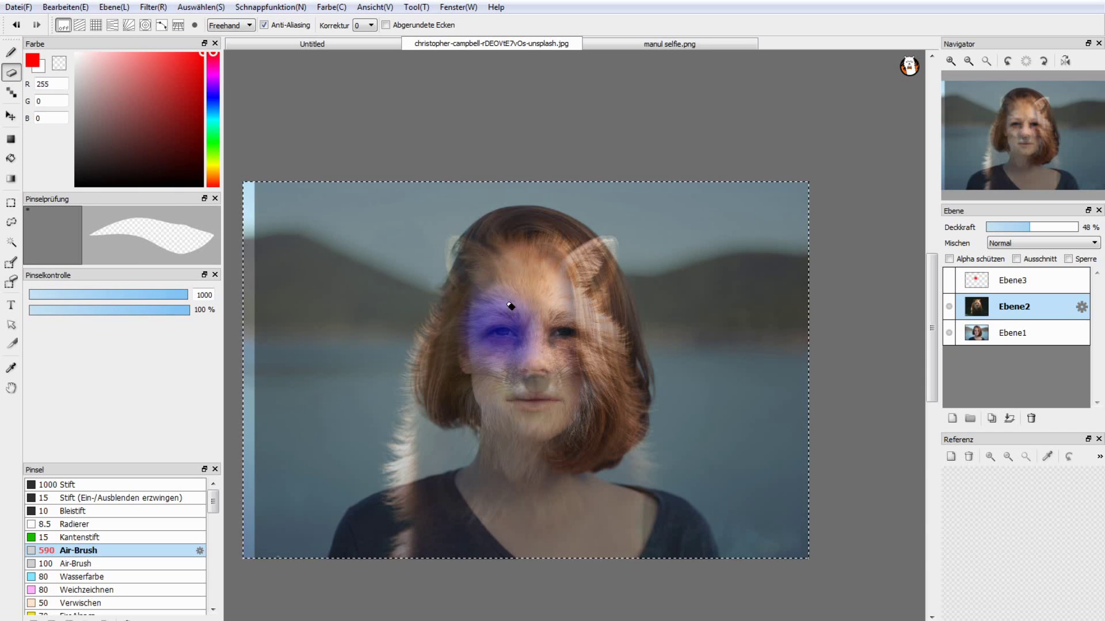
{"action": "mouse_move", "coordinate": [283, 306]}
{"action": "left_mouse_down"}
{"action": "mouse_move", "coordinate": [336, 222]}
{"action": "mouse_move", "coordinate": [254, 190]}
{"action": "mouse_move", "coordinate": [316, 333]}
{"action": "mouse_move", "coordinate": [661, 143]}
{"action": "mouse_move", "coordinate": [793, 325]}
{"action": "mouse_move", "coordinate": [719, 569]}
{"action": "mouse_move", "coordinate": [597, 213]}
{"action": "mouse_move", "coordinate": [488, 305]}
{"action": "mouse_move", "coordinate": [380, 467]}
{"action": "mouse_move", "coordinate": [374, 313]}
{"action": "mouse_move", "coordinate": [460, 237]}
{"action": "mouse_move", "coordinate": [279, 412]}
{"action": "mouse_move", "coordinate": [306, 584]}
{"action": "mouse_move", "coordinate": [415, 522]}
{"action": "mouse_move", "coordinate": [740, 247]}
{"action": "mouse_move", "coordinate": [726, 339]}
{"action": "left_mouse_up"}
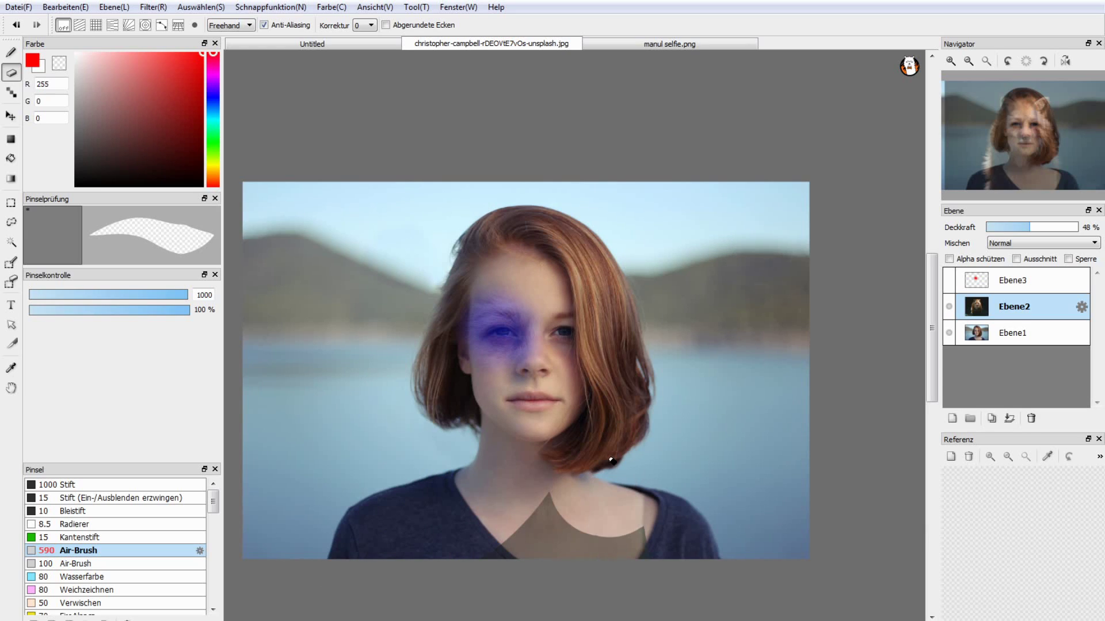
{"action": "left_click_drag", "start_coordinate": [612, 461], "coordinate": [585, 516]}
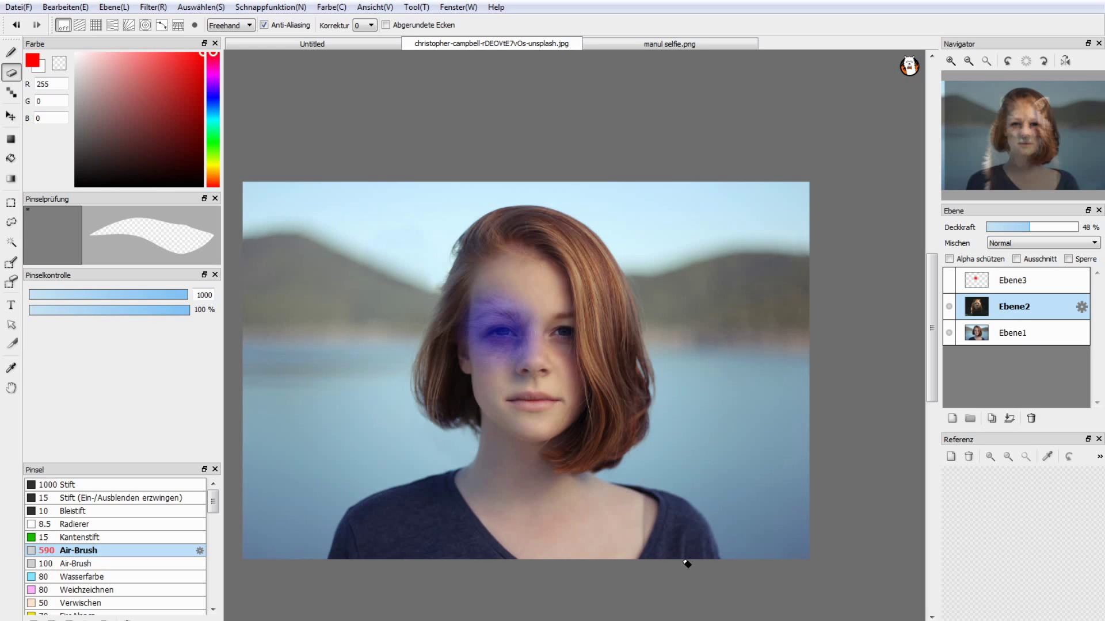
{"action": "key", "text": "ctrl+z"}
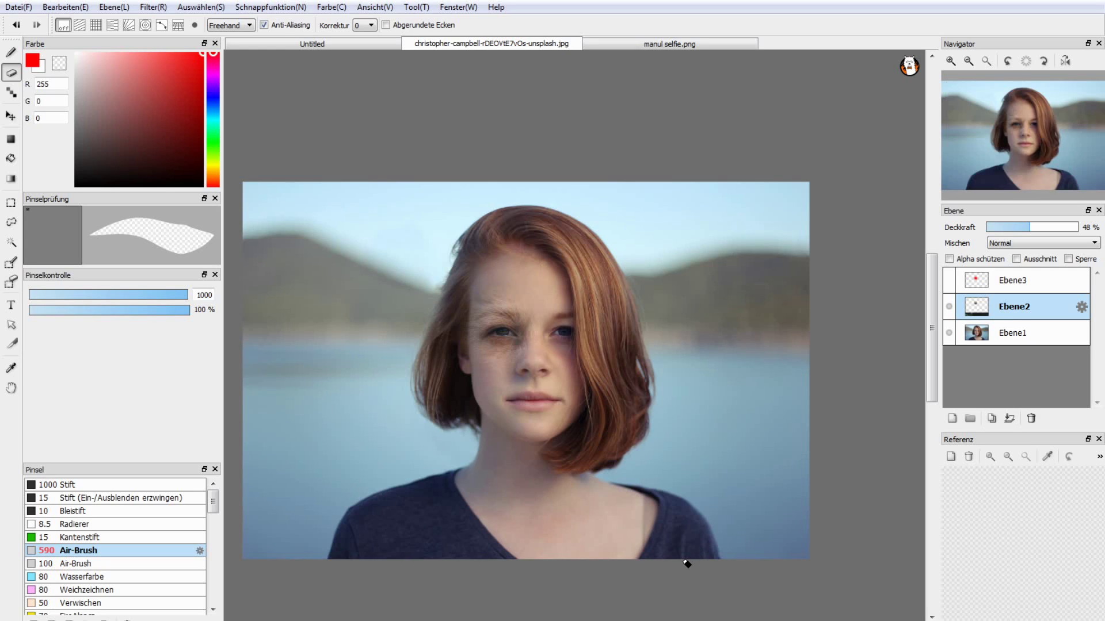
Zoom in on the face and set the fur layer Ebene2 to about 65% opacity.
{"action": "left_click_drag", "start_coordinate": [1038, 232], "coordinate": [1065, 236]}
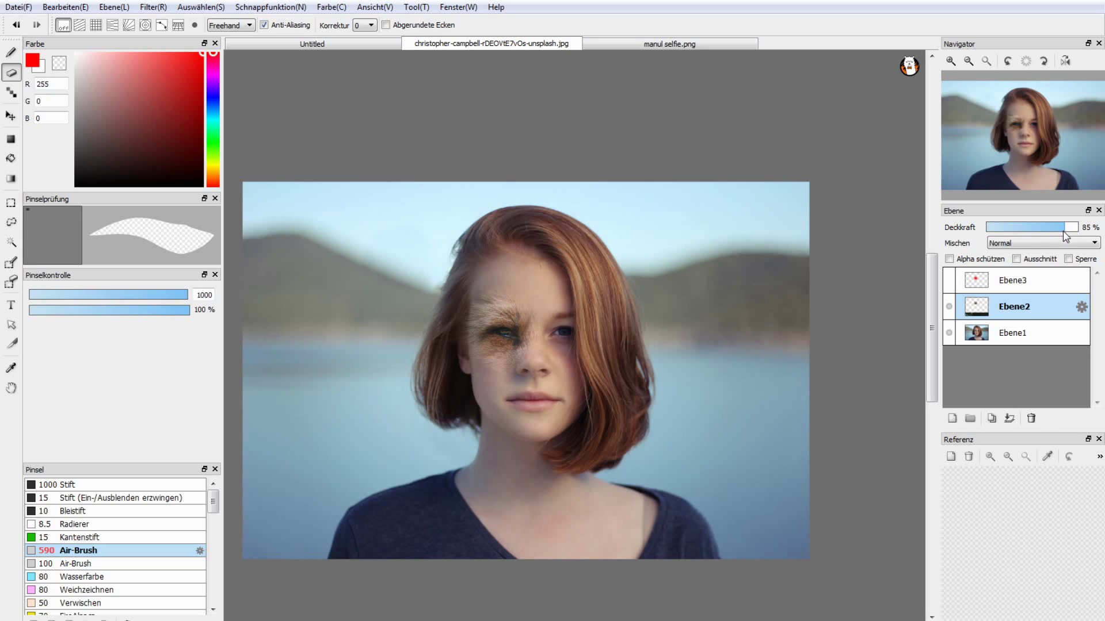
{"action": "left_click_drag", "start_coordinate": [1060, 236], "coordinate": [1074, 234]}
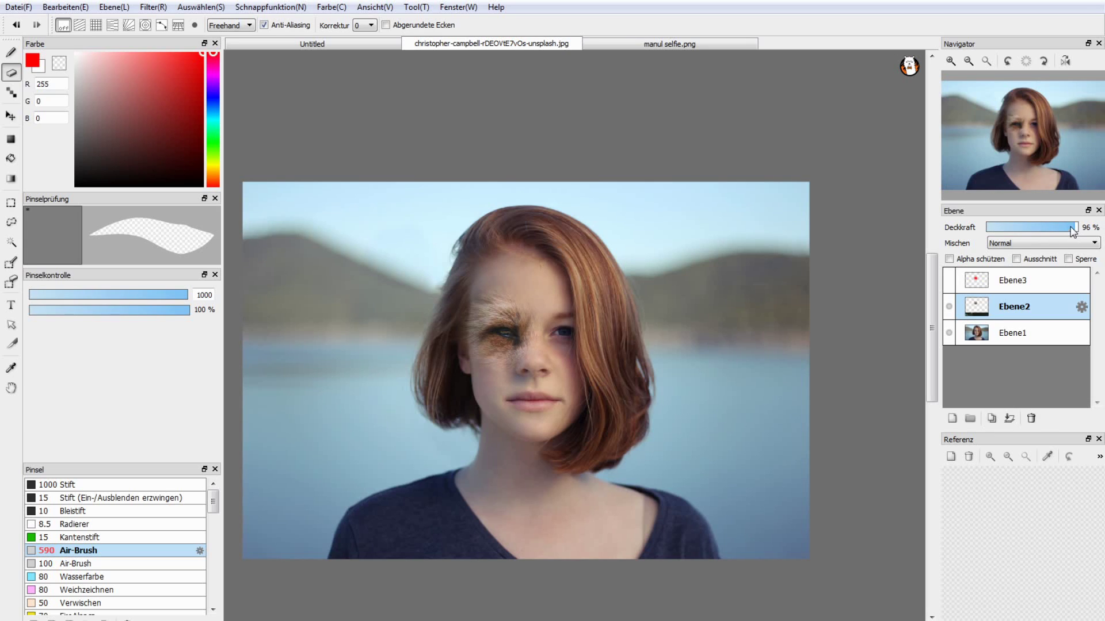
{"action": "left_click", "coordinate": [950, 60]}
{"action": "scroll", "coordinate": [1004, 118], "scroll_direction": "up", "scroll_amount": 1}
{"action": "scroll", "coordinate": [1021, 137], "scroll_direction": "up", "scroll_amount": 1}
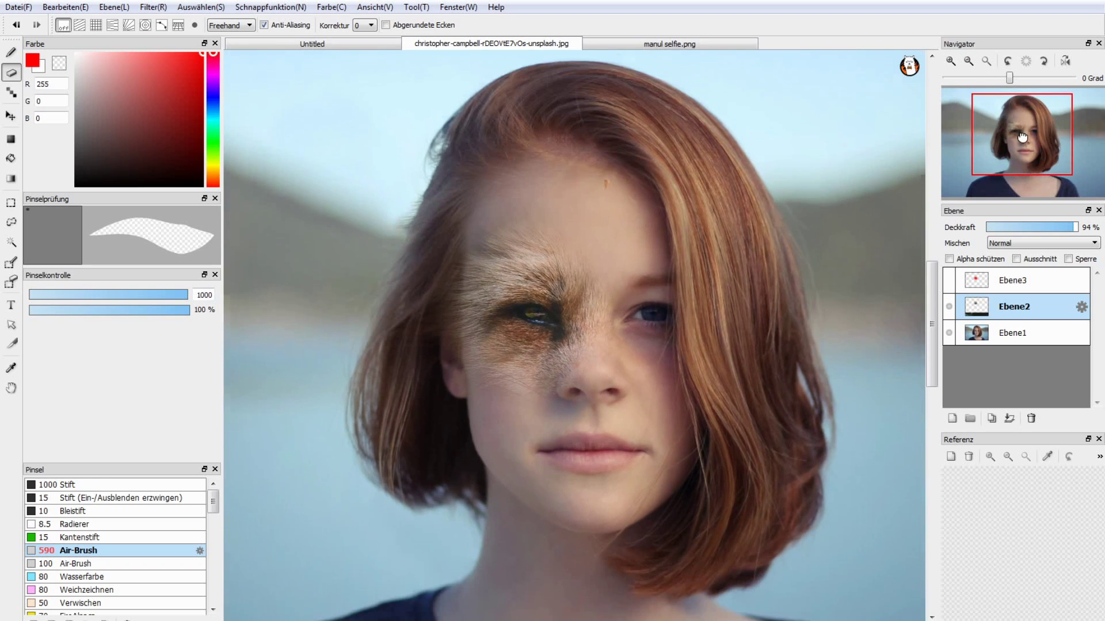
{"action": "left_click_drag", "start_coordinate": [1022, 137], "coordinate": [1010, 150]}
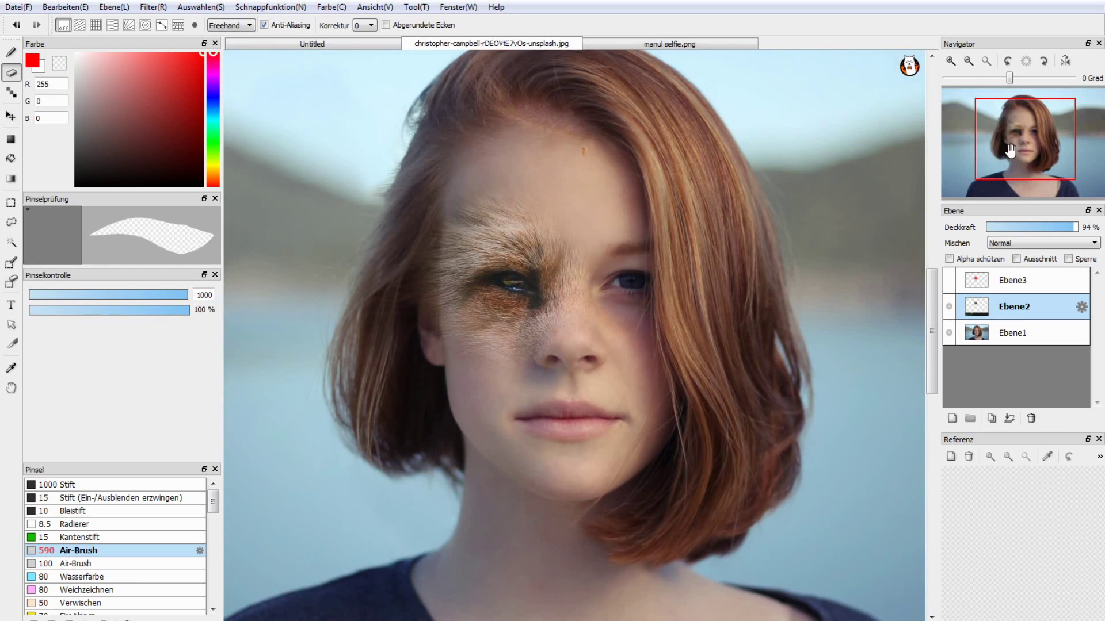
{"action": "left_click_drag", "start_coordinate": [1067, 227], "coordinate": [1050, 228]}
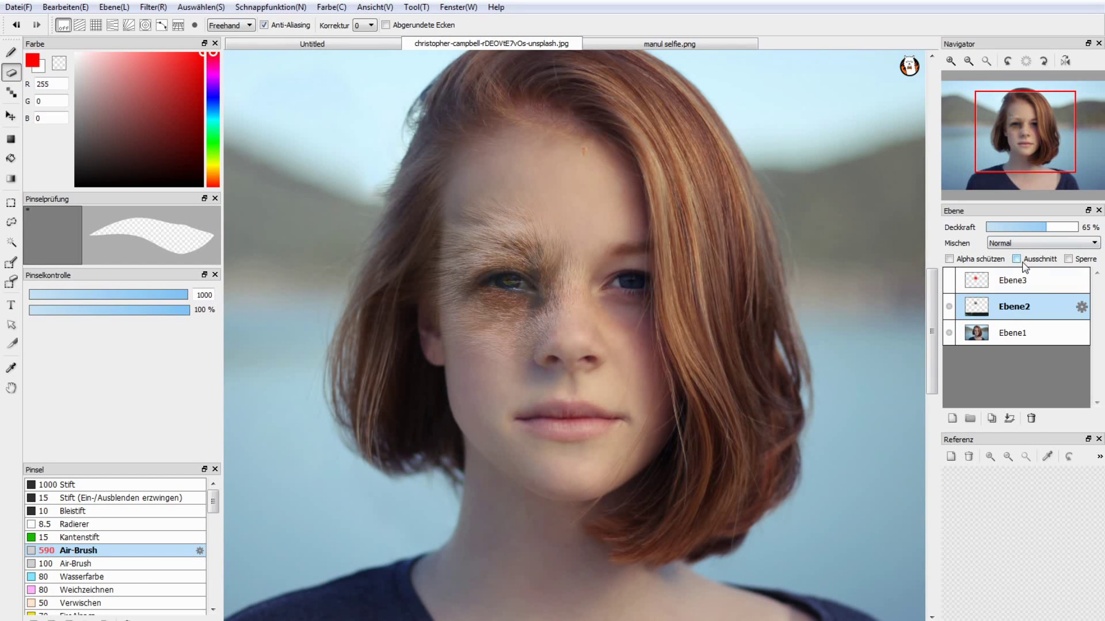
Transform Ebene2, enlarging and shifting the fur patch so the fox eye lines up with hers.
{"action": "key", "text": "ctrl+t"}
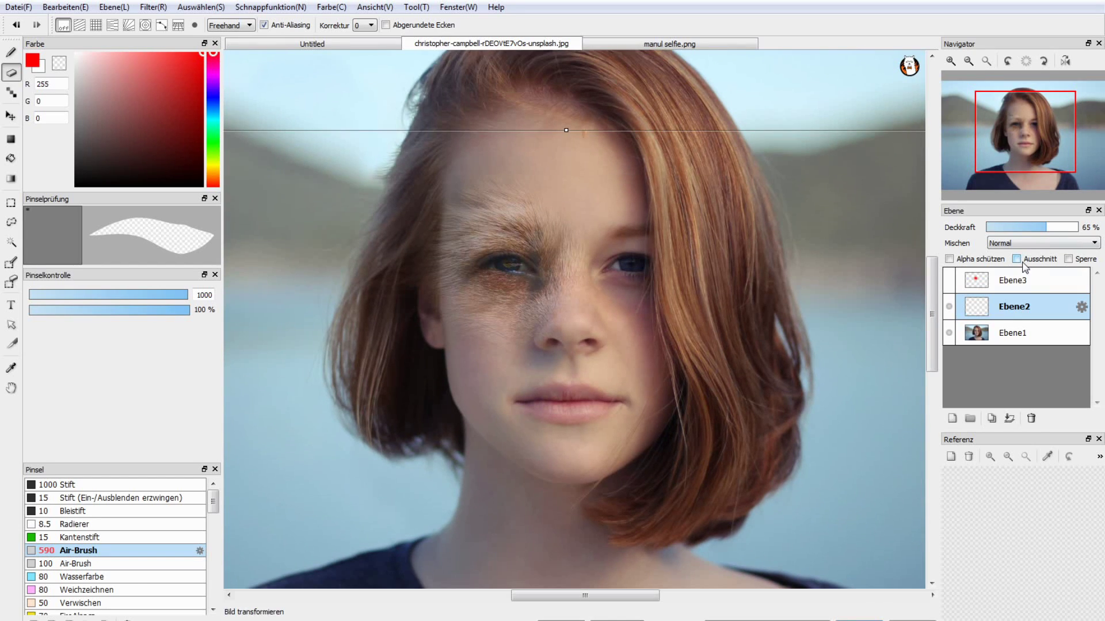
{"action": "scroll", "coordinate": [648, 289], "scroll_direction": "down", "scroll_amount": 1}
{"action": "scroll", "coordinate": [649, 288], "scroll_direction": "down", "scroll_amount": 4}
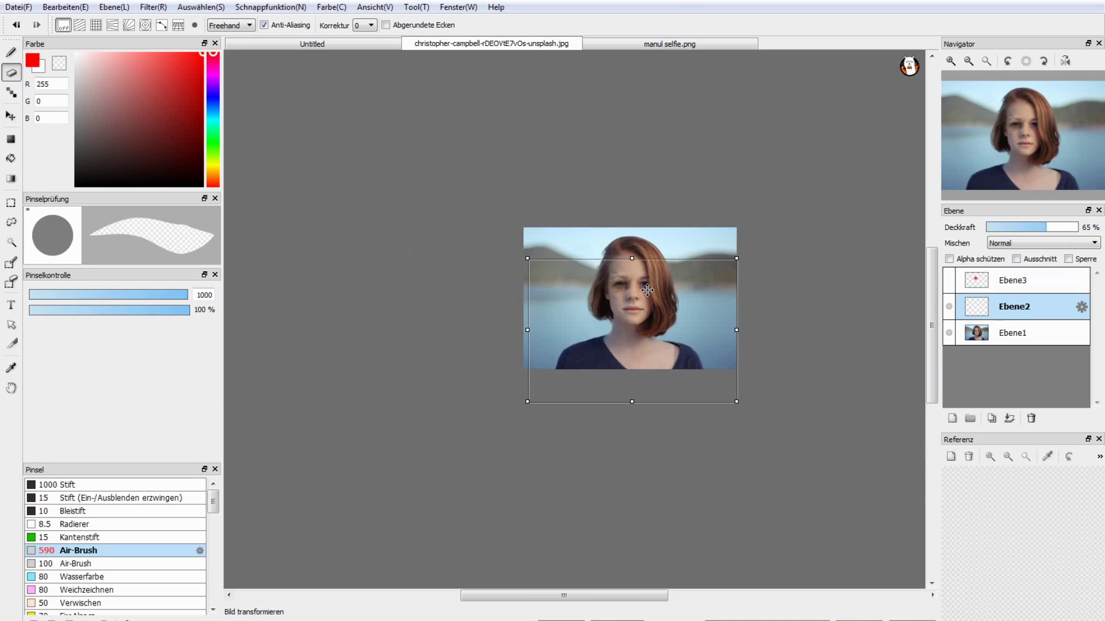
{"action": "scroll", "coordinate": [638, 294], "scroll_direction": "up", "scroll_amount": 1}
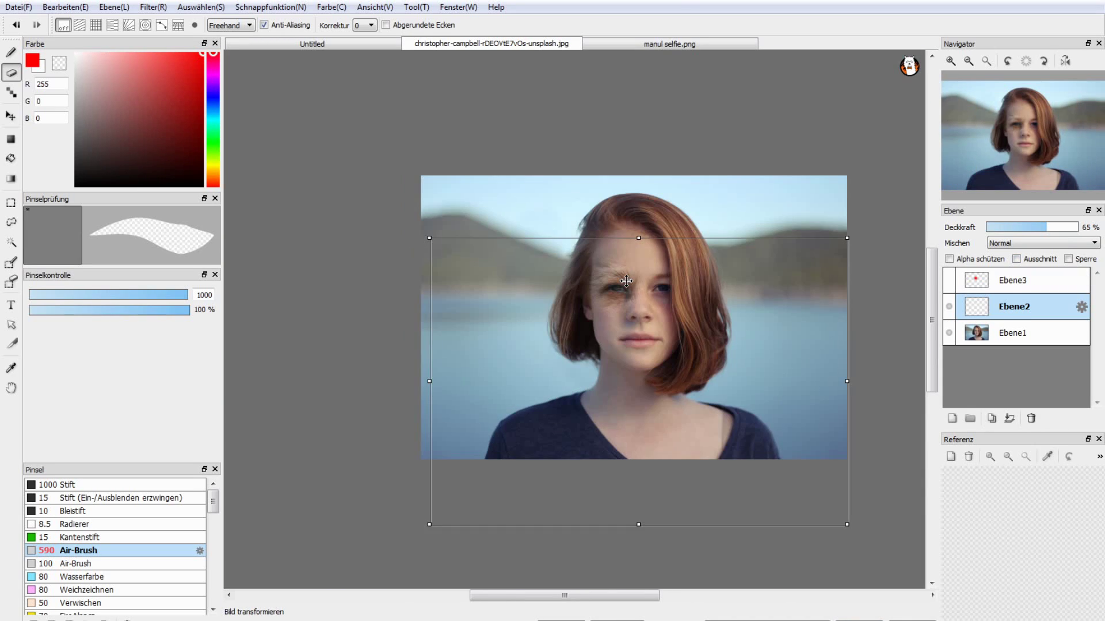
{"action": "scroll", "coordinate": [627, 281], "scroll_direction": "up", "scroll_amount": 1}
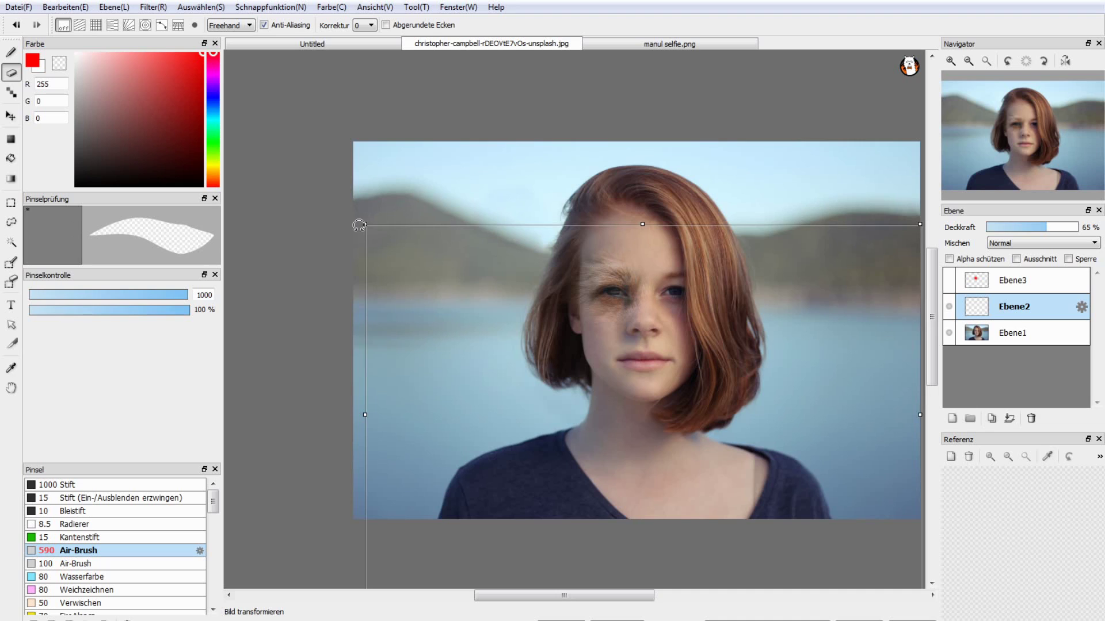
{"action": "mouse_move", "coordinate": [364, 223]}
{"action": "left_mouse_down"}
{"action": "mouse_move", "coordinate": [345, 202]}
{"action": "mouse_move", "coordinate": [311, 218]}
{"action": "left_mouse_up"}
{"action": "left_click_drag", "start_coordinate": [555, 315], "coordinate": [564, 318]}
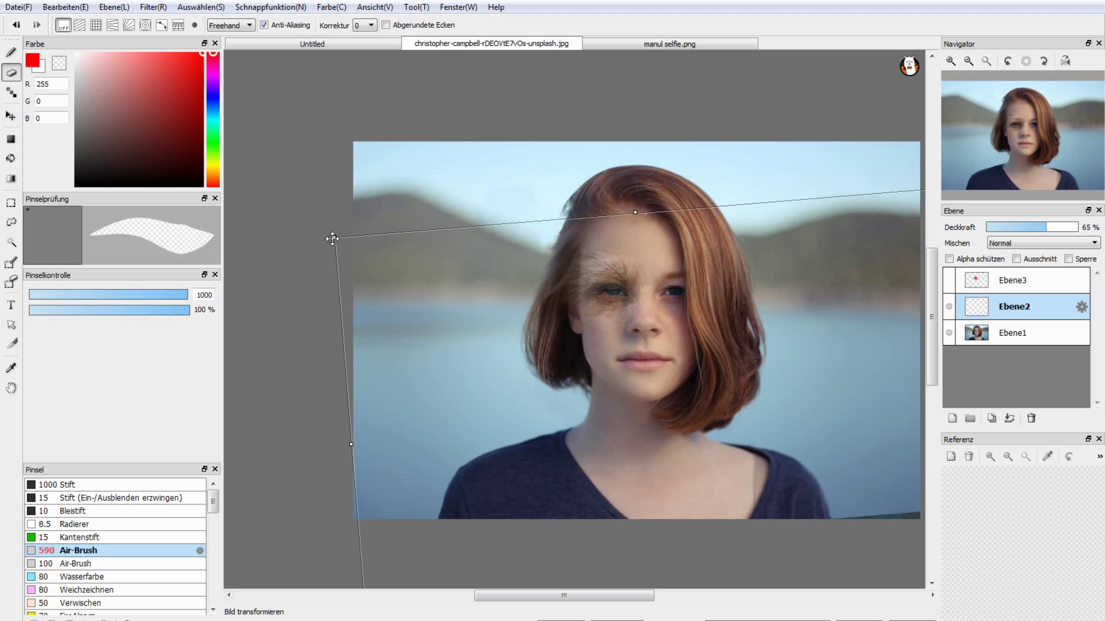
{"action": "left_click_drag", "start_coordinate": [333, 238], "coordinate": [326, 235]}
{"action": "left_click_drag", "start_coordinate": [531, 307], "coordinate": [534, 309]}
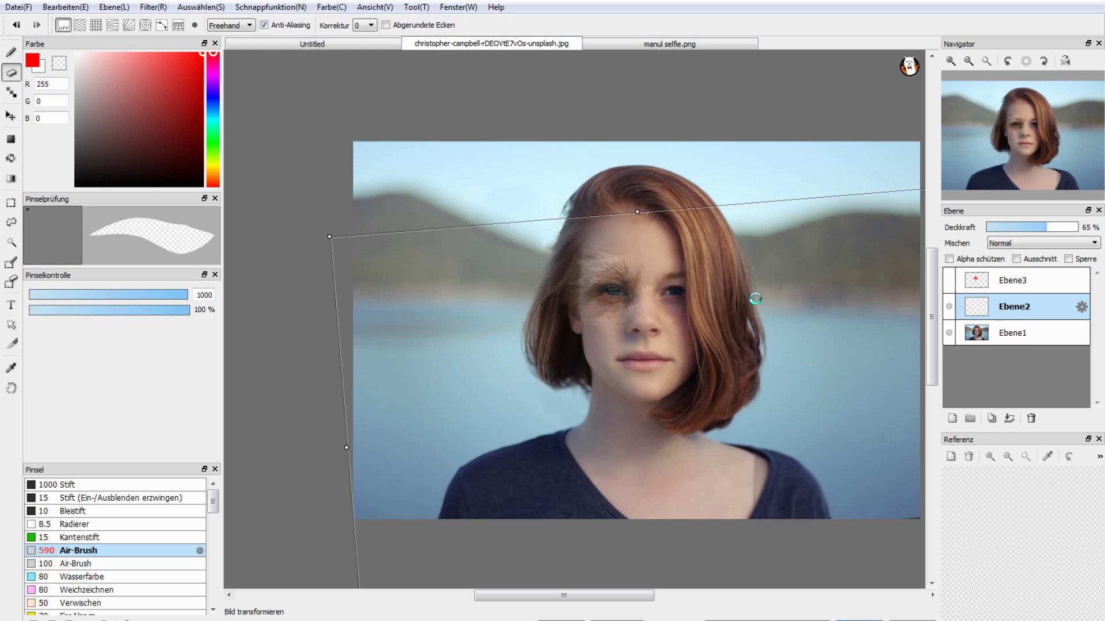
Apply the transform, set Ebene2 to 100% opacity and nudge the fur patch down.
{"action": "key", "text": "Return"}
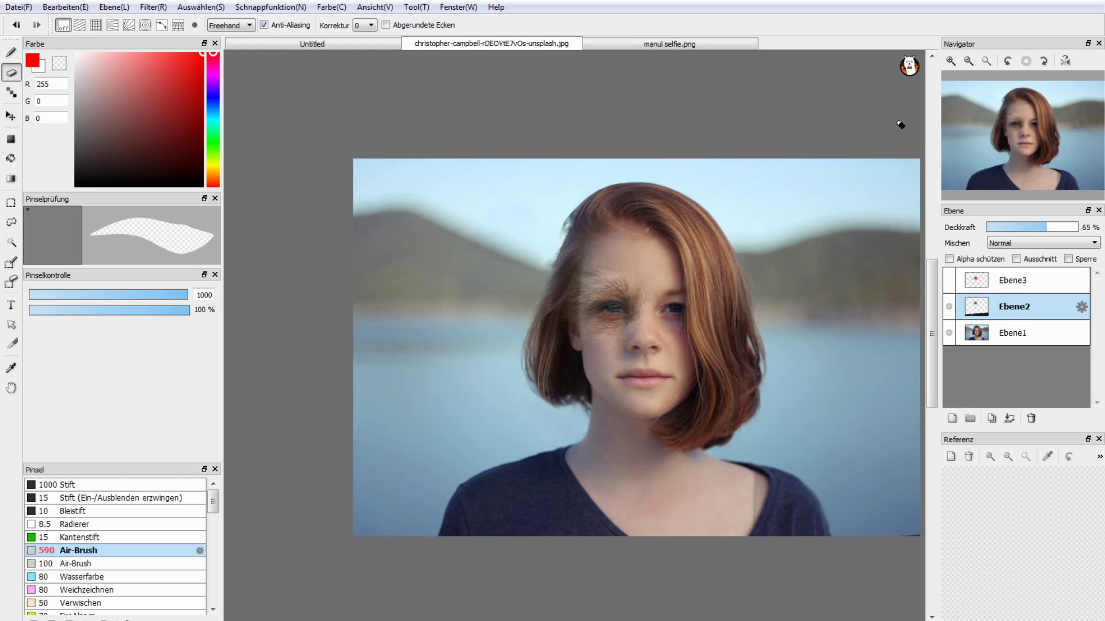
{"action": "left_click_drag", "start_coordinate": [1045, 227], "coordinate": [1067, 227]}
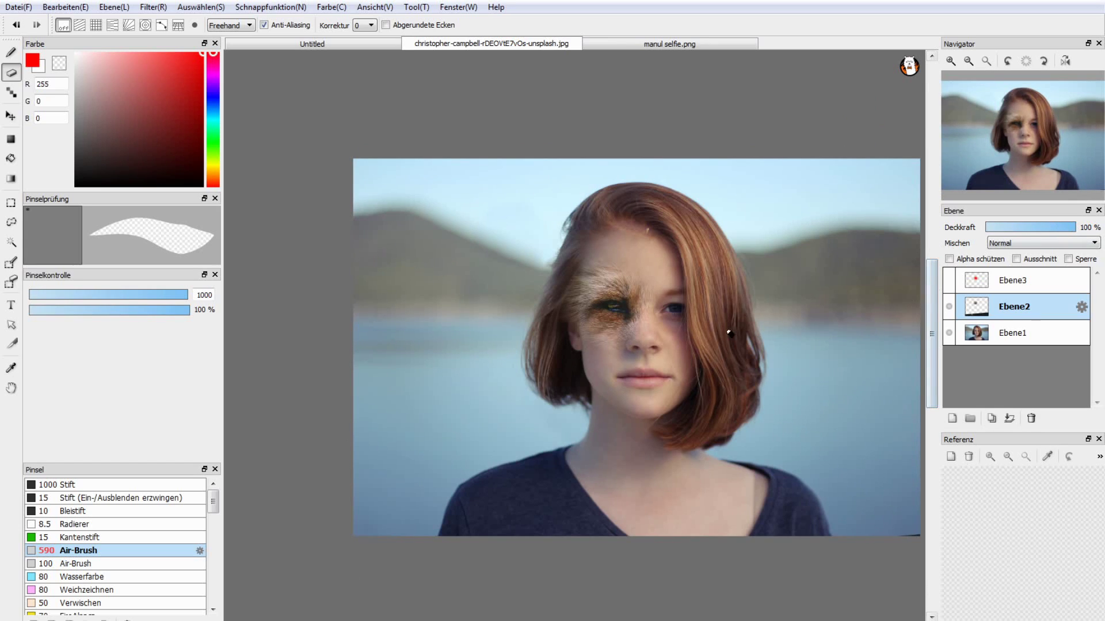
{"action": "key", "text": "v"}
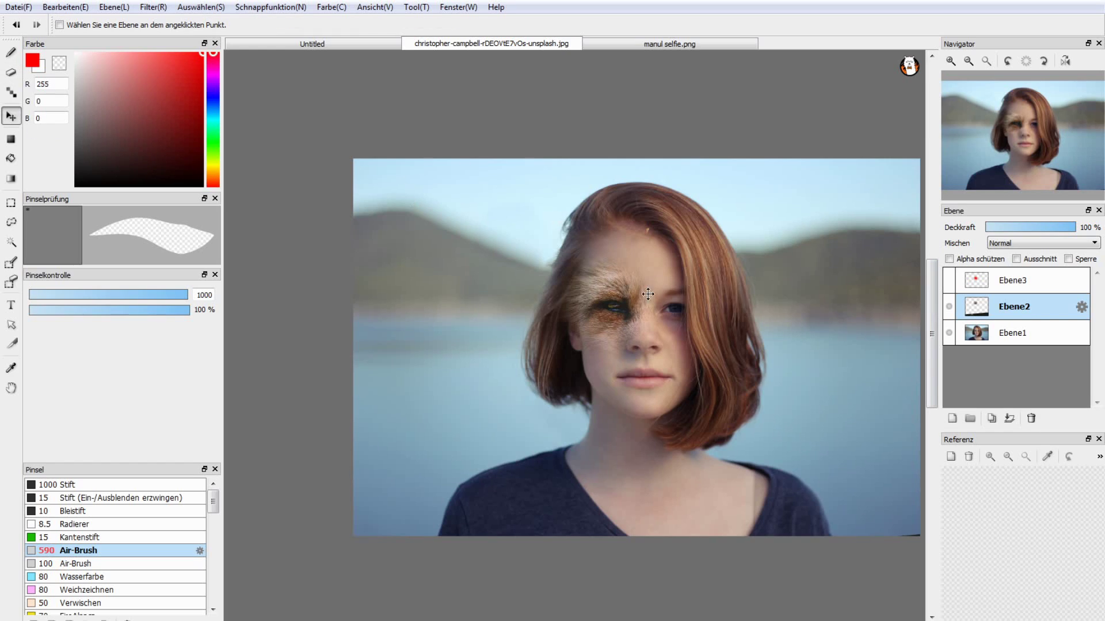
{"action": "left_click_drag", "start_coordinate": [612, 319], "coordinate": [611, 311]}
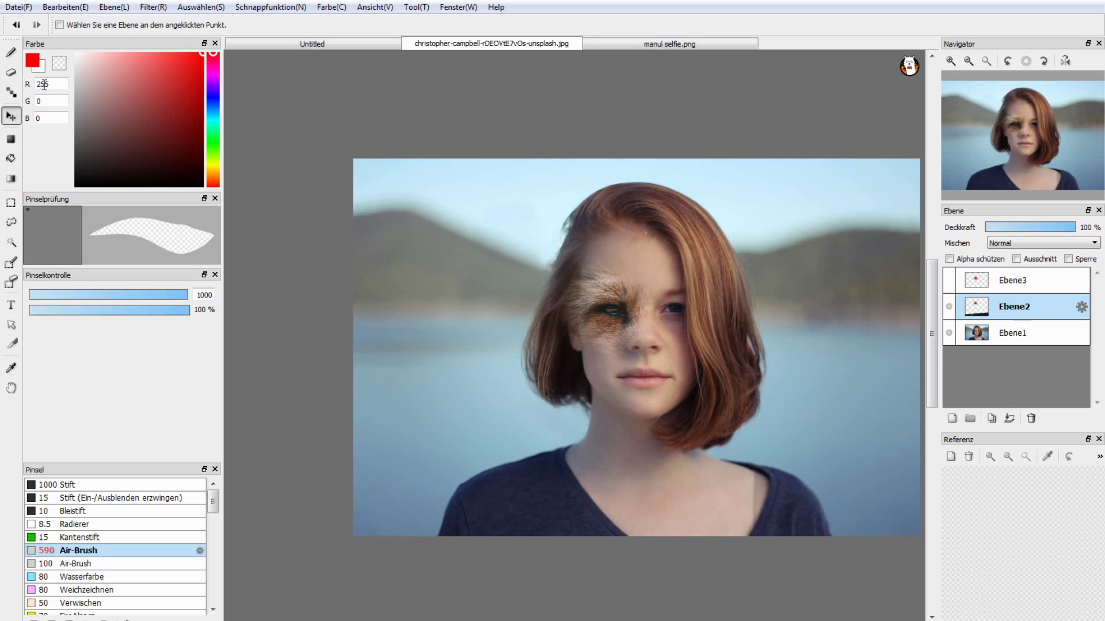
Switch to the Eraser, undo a test forehead erase, and reset its size to 1000.
{"action": "key", "text": "e"}
{"action": "left_click_drag", "start_coordinate": [640, 239], "coordinate": [649, 231]}
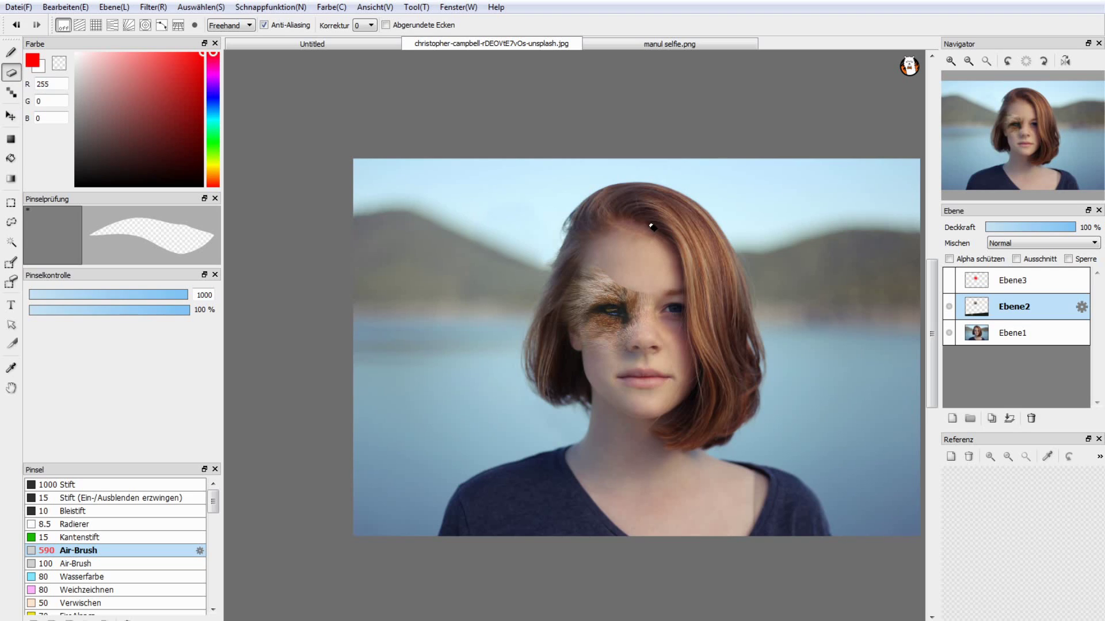
{"action": "key", "text": "ctrl+z"}
{"action": "left_click_drag", "start_coordinate": [187, 296], "coordinate": [184, 296]}
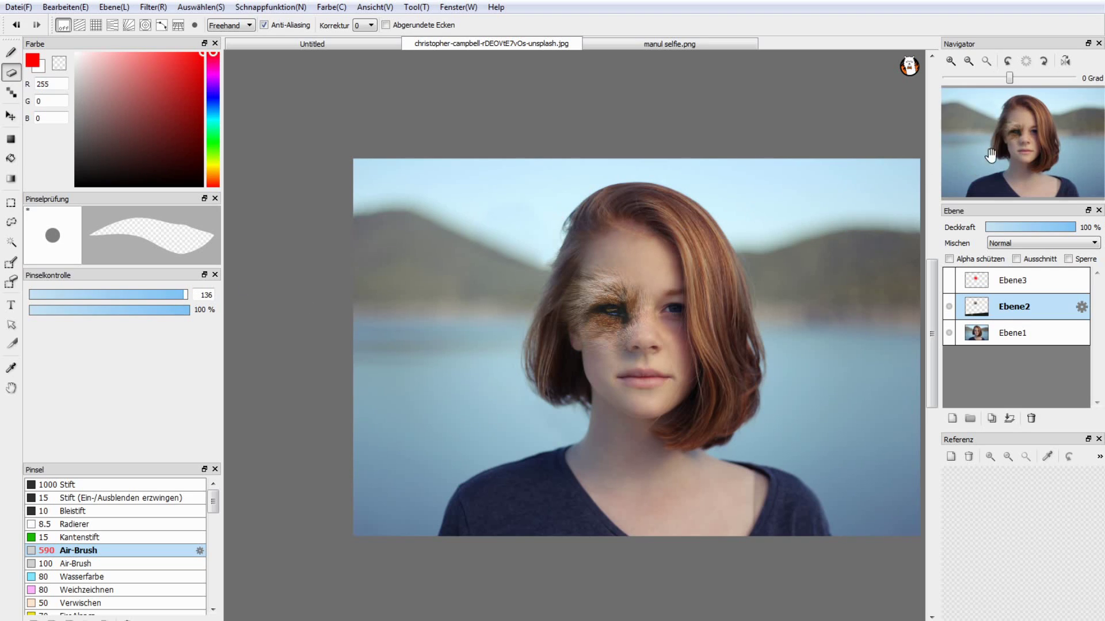
{"action": "left_click_drag", "start_coordinate": [609, 364], "coordinate": [480, 310]}
{"action": "left_click_drag", "start_coordinate": [149, 296], "coordinate": [207, 292]}
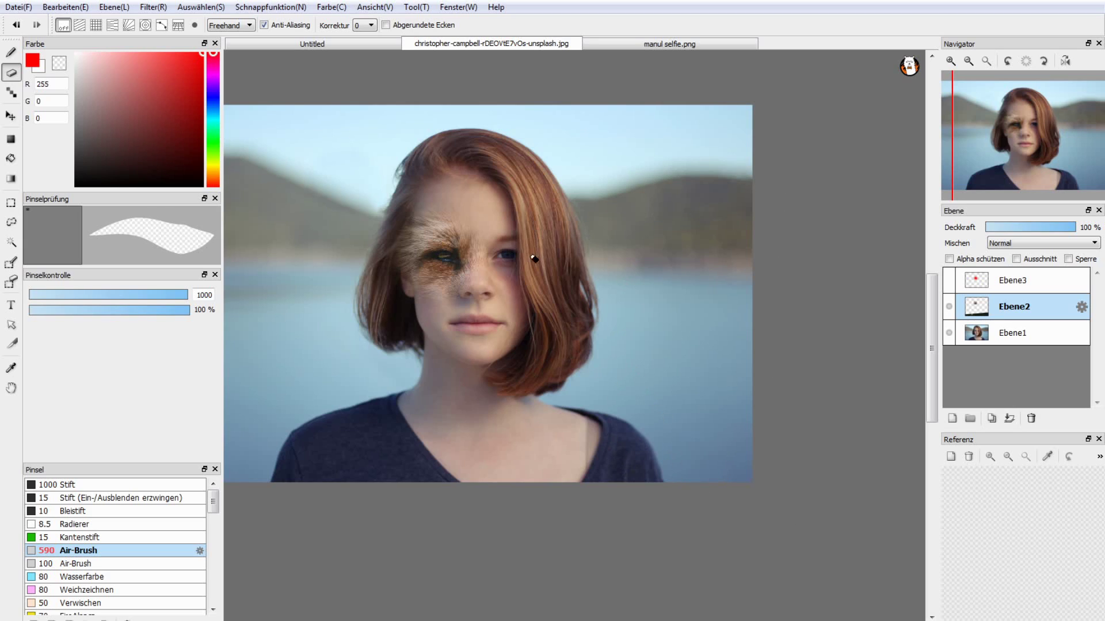
Lasso around the head, invert, and erase the fur layer outside it with a size-1000 eraser.
{"action": "left_click", "coordinate": [12, 223]}
{"action": "mouse_move", "coordinate": [525, 171]}
{"action": "left_mouse_down"}
{"action": "mouse_move", "coordinate": [561, 174]}
{"action": "mouse_move", "coordinate": [525, 171]}
{"action": "left_mouse_up"}
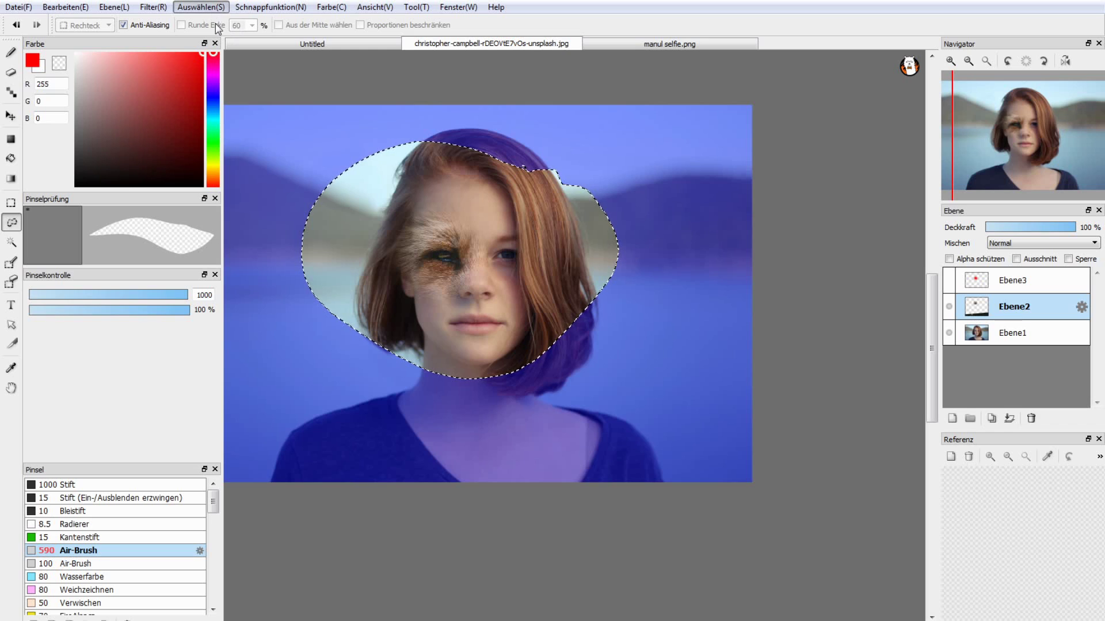
{"action": "key", "text": "ctrl+i"}
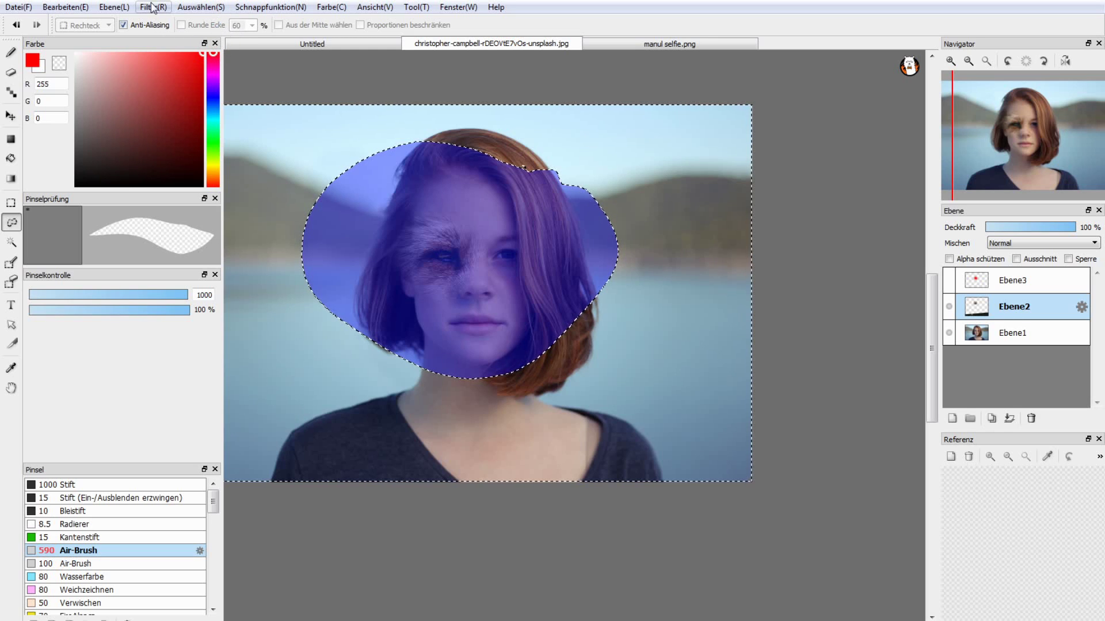
{"action": "left_click", "coordinate": [11, 72]}
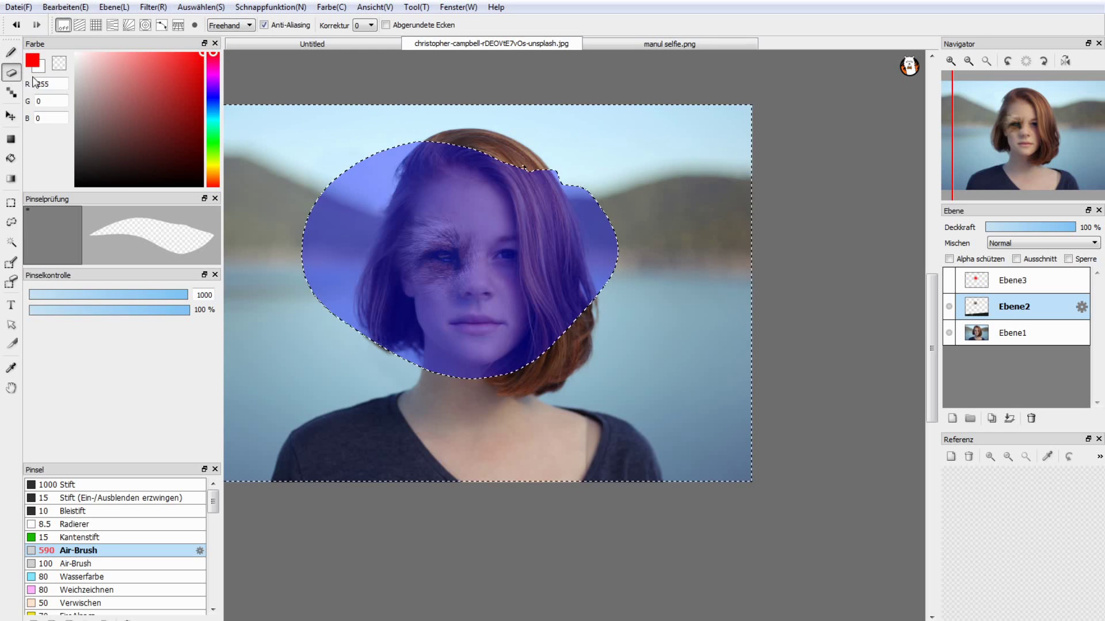
{"action": "key", "text": "ctrl+d"}
{"action": "left_click", "coordinate": [176, 295]}
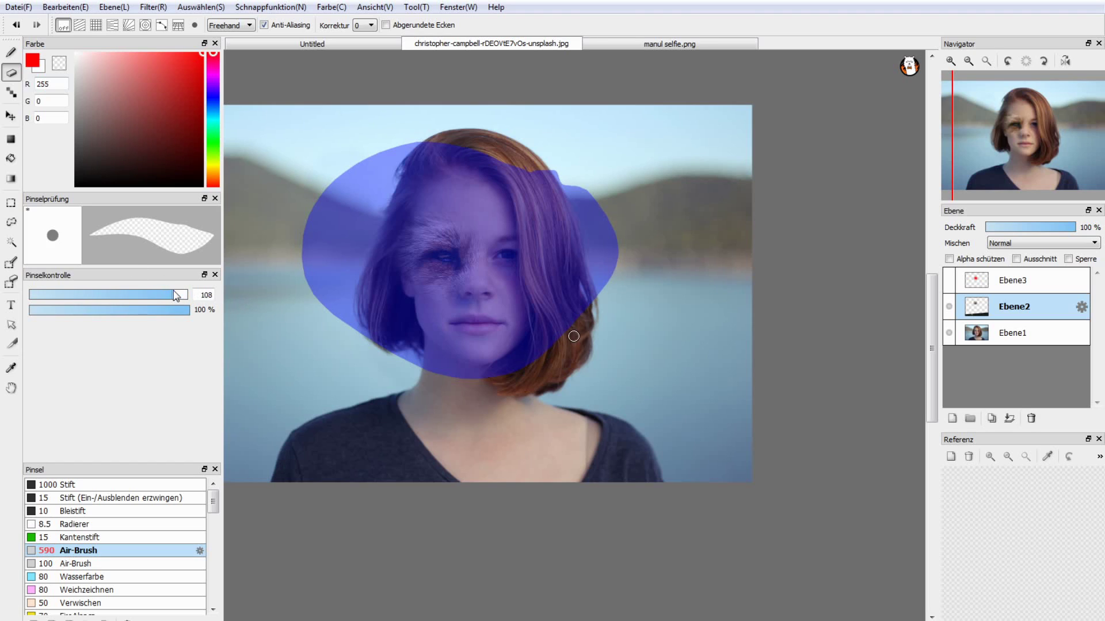
{"action": "left_click_drag", "start_coordinate": [175, 295], "coordinate": [188, 295]}
{"action": "key", "text": "ctrl+z"}
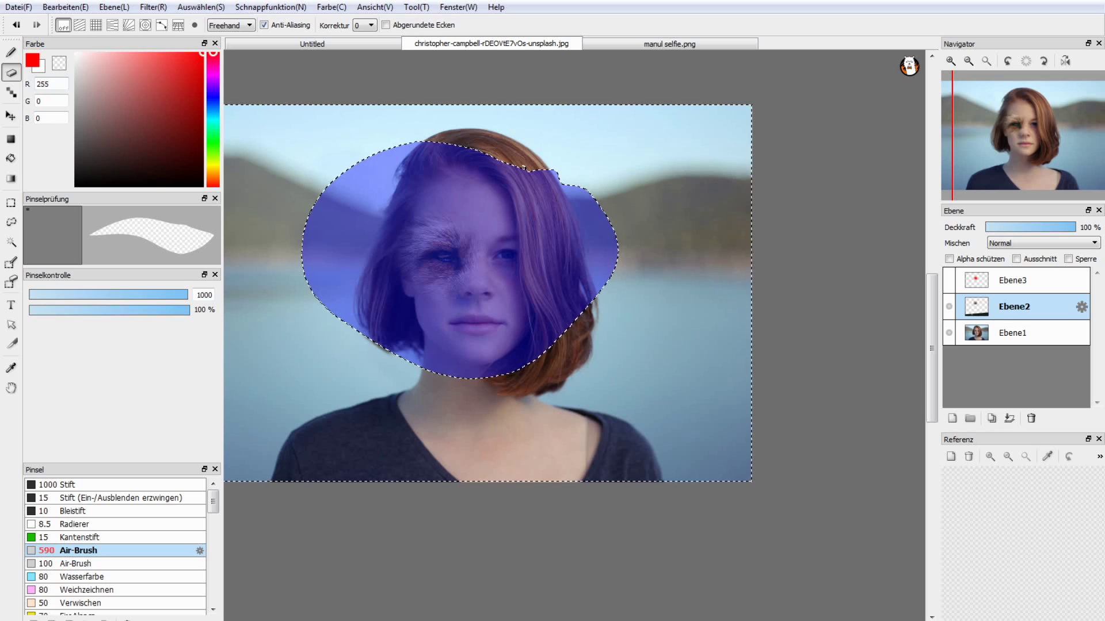
{"action": "key", "text": "ctrl+d"}
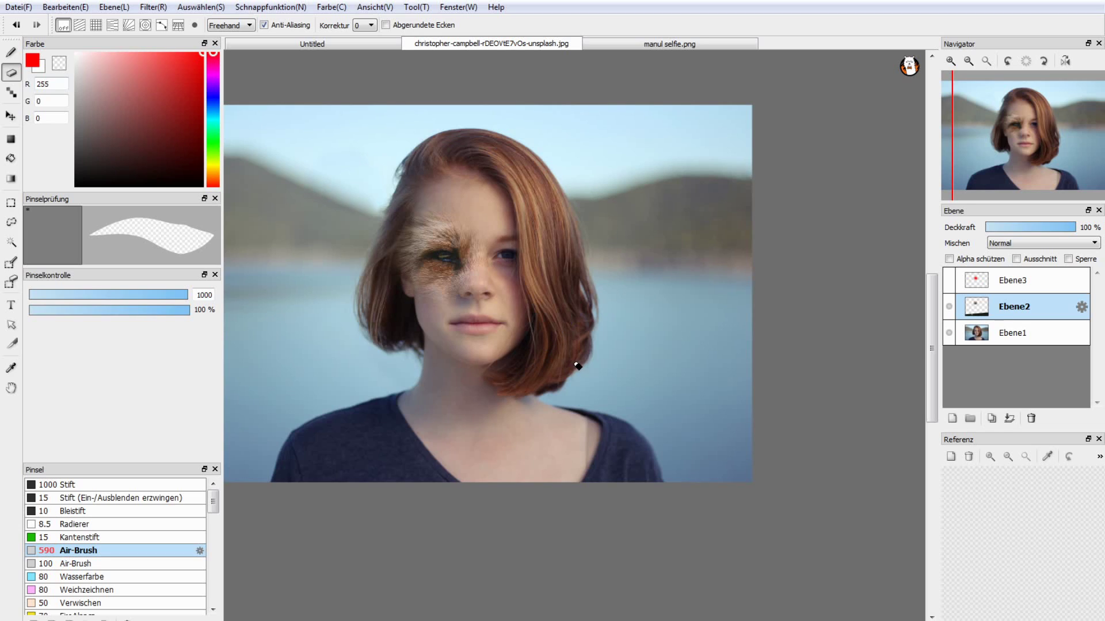
{"action": "left_click", "coordinate": [10, 116]}
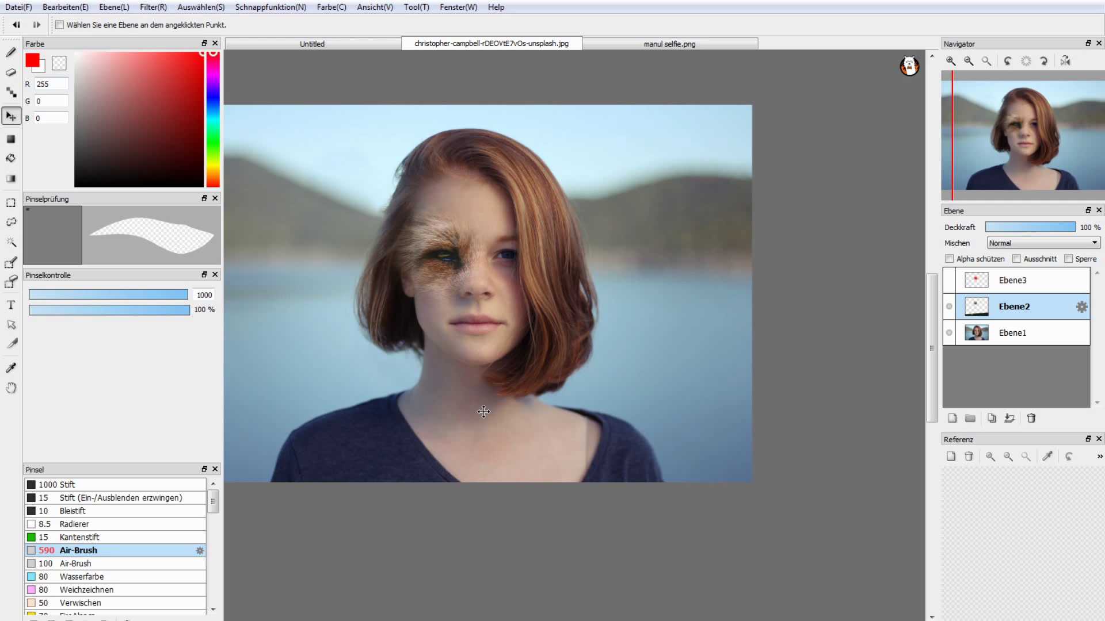
{"action": "scroll", "coordinate": [444, 301], "scroll_direction": "up", "scroll_amount": 1}
{"action": "scroll", "coordinate": [466, 266], "scroll_direction": "down", "scroll_amount": 1}
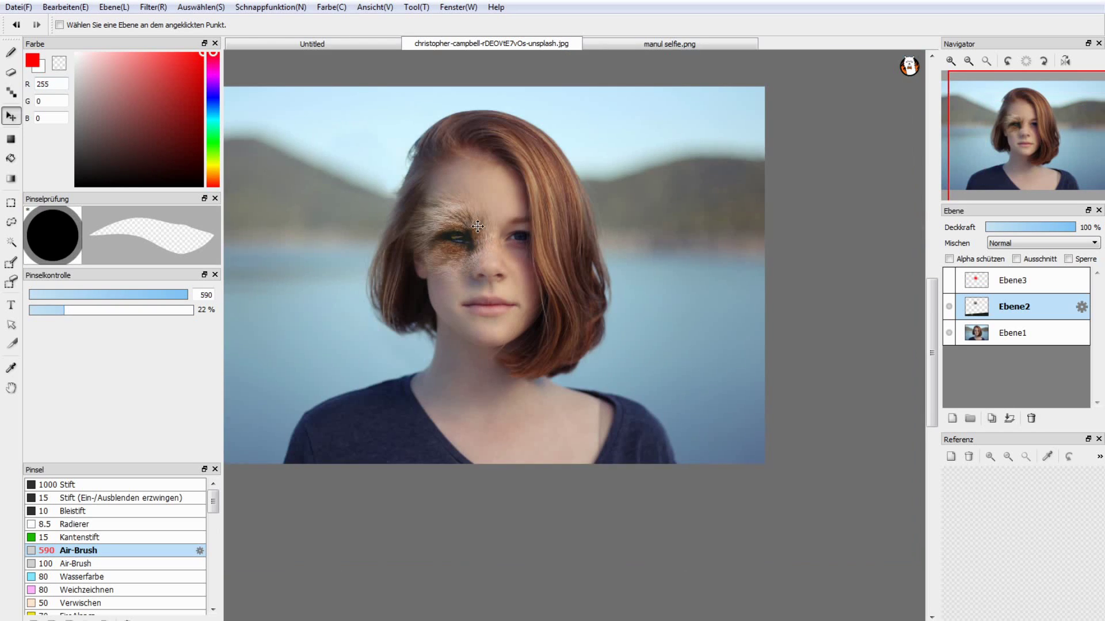
Select the Pen (Stift) tool and make Ebene3 the active layer.
{"action": "scroll", "coordinate": [471, 230], "scroll_direction": "down", "scroll_amount": 2}
{"action": "scroll", "coordinate": [454, 242], "scroll_direction": "up", "scroll_amount": 4}
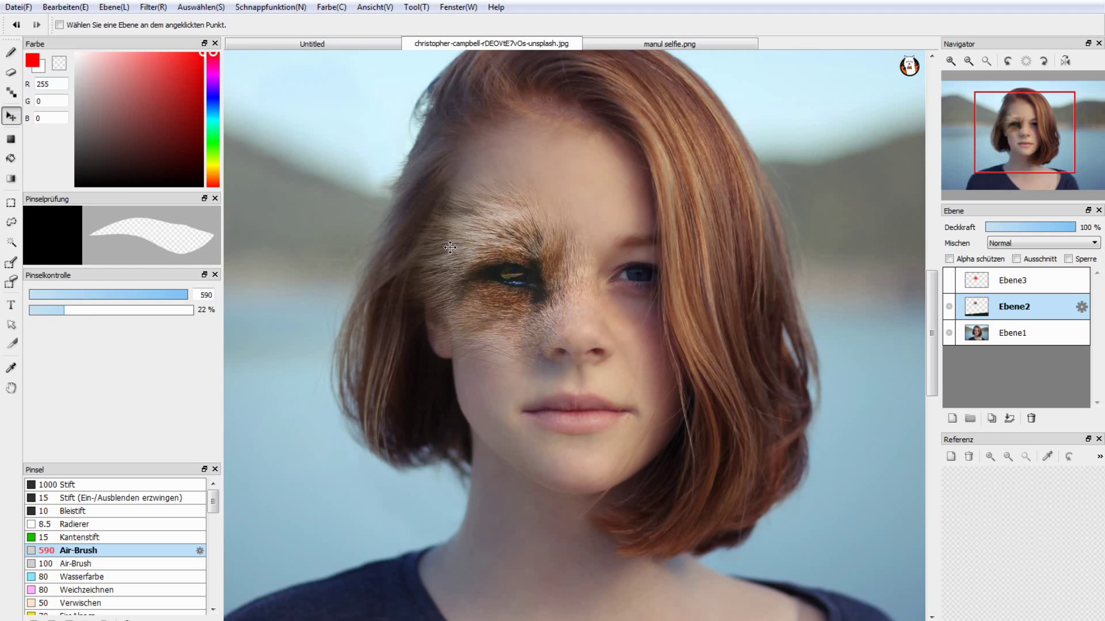
{"action": "scroll", "coordinate": [450, 247], "scroll_direction": "down", "scroll_amount": 2}
{"action": "scroll", "coordinate": [450, 247], "scroll_direction": "up", "scroll_amount": 2}
{"action": "left_click", "coordinate": [11, 53]}
{"action": "left_click", "coordinate": [974, 280]}
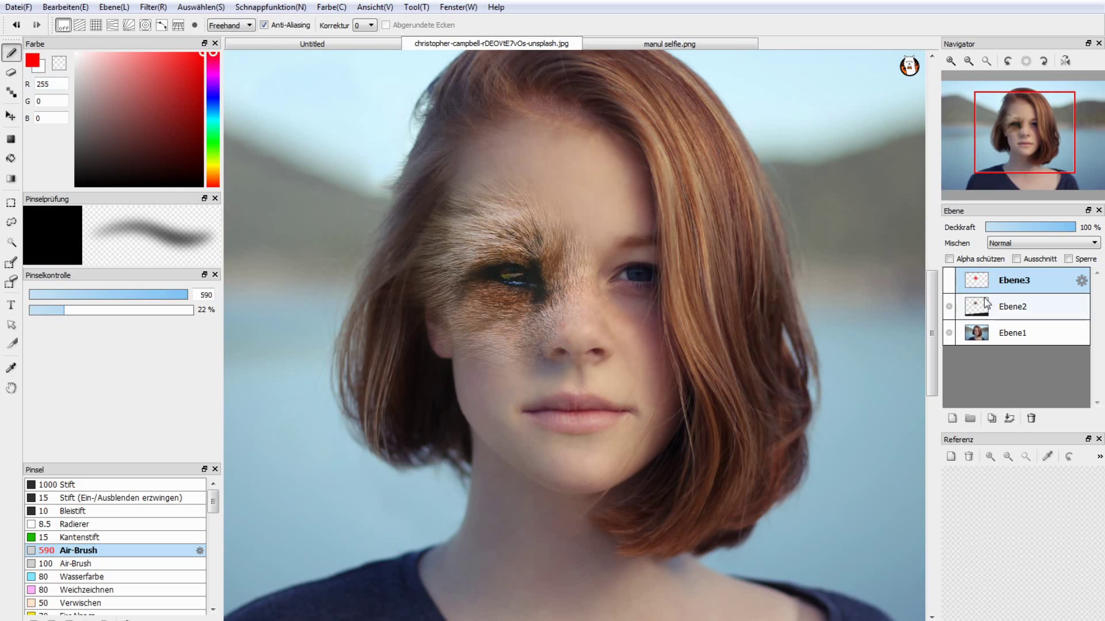
Add layer Ebene4, set the airbrush to size 233, and paint red down the fur's left edge.
{"action": "left_click", "coordinate": [953, 418]}
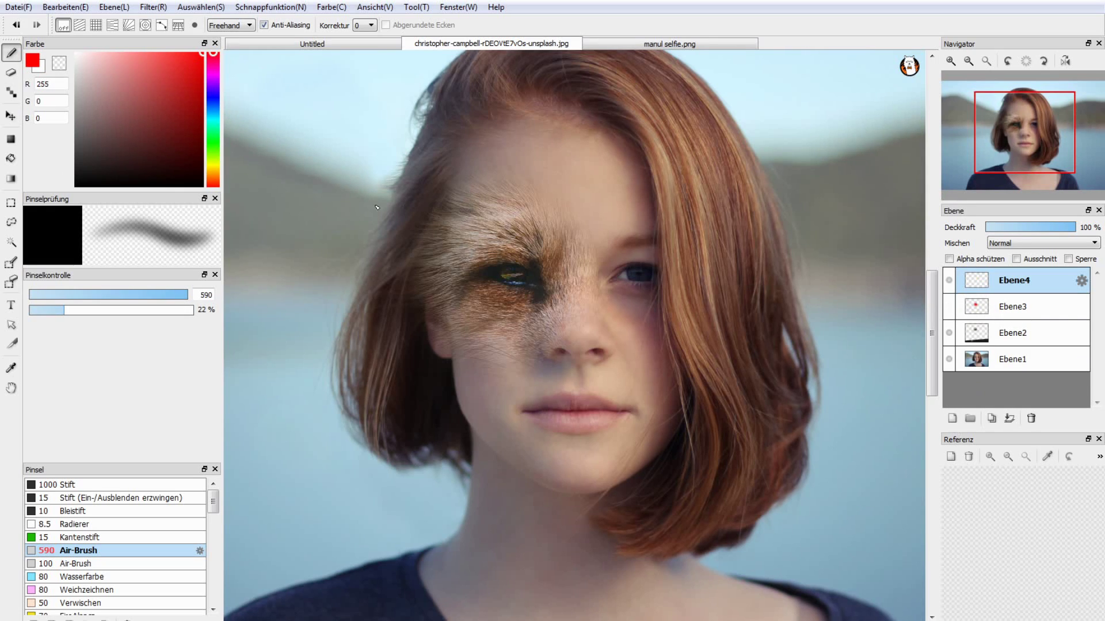
{"action": "left_click_drag", "start_coordinate": [181, 297], "coordinate": [262, 285]}
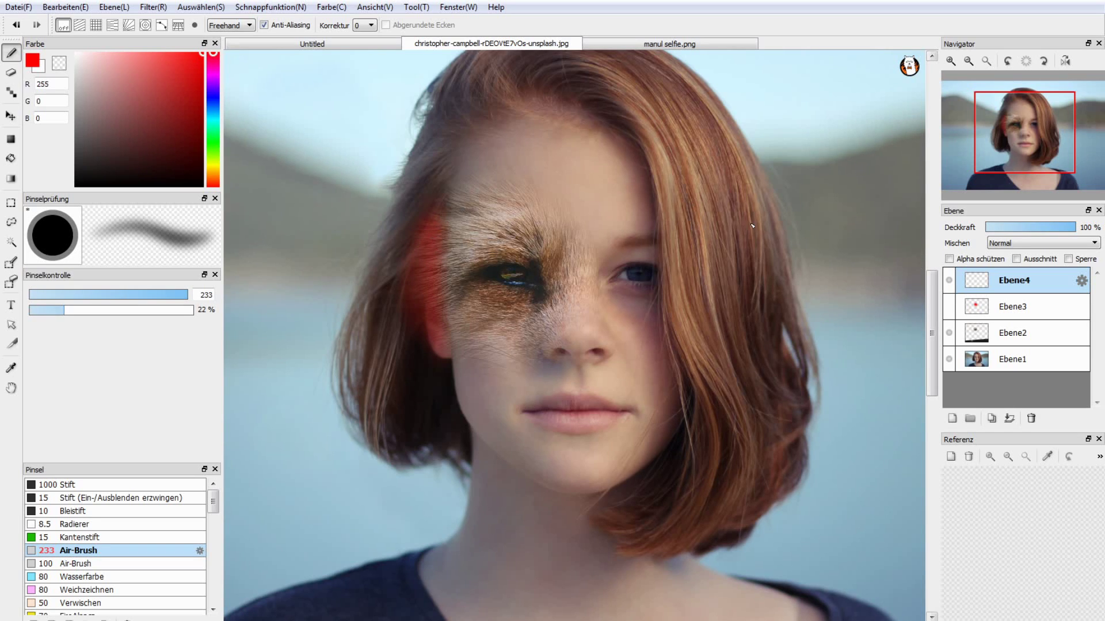
{"action": "mouse_move", "coordinate": [404, 263]}
{"action": "left_mouse_down"}
{"action": "mouse_move", "coordinate": [409, 365]}
{"action": "mouse_move", "coordinate": [402, 254]}
{"action": "mouse_move", "coordinate": [416, 327]}
{"action": "left_mouse_up"}
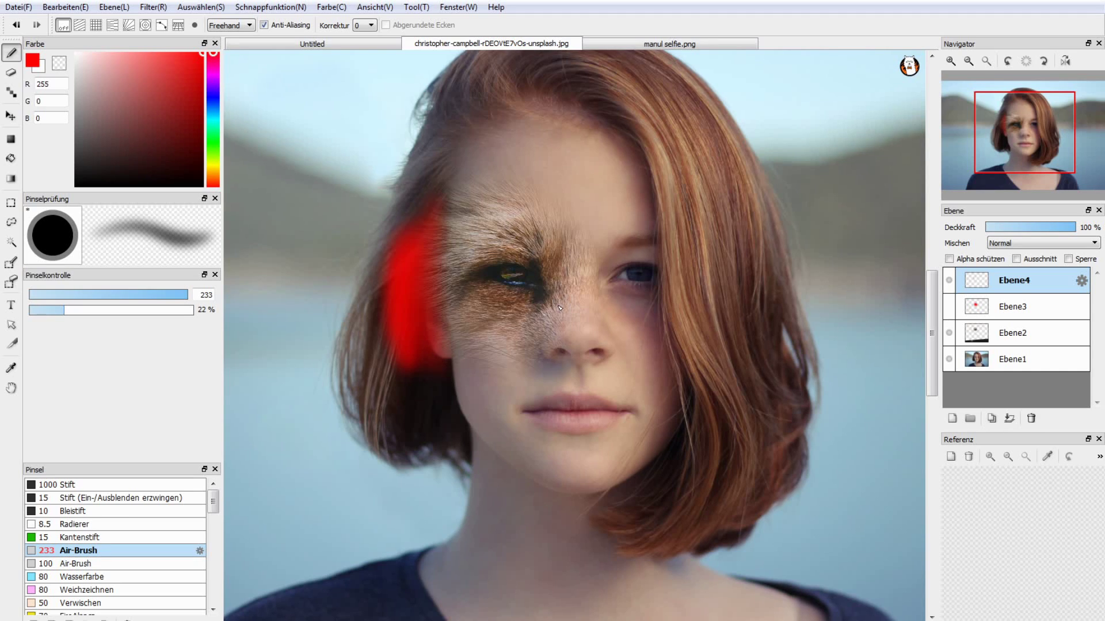
Use Ebene4's red stroke as a selection to trim Ebene2 near the temple, then deselect and zoom out.
{"action": "left_click", "coordinate": [976, 280], "text": "ctrl"}
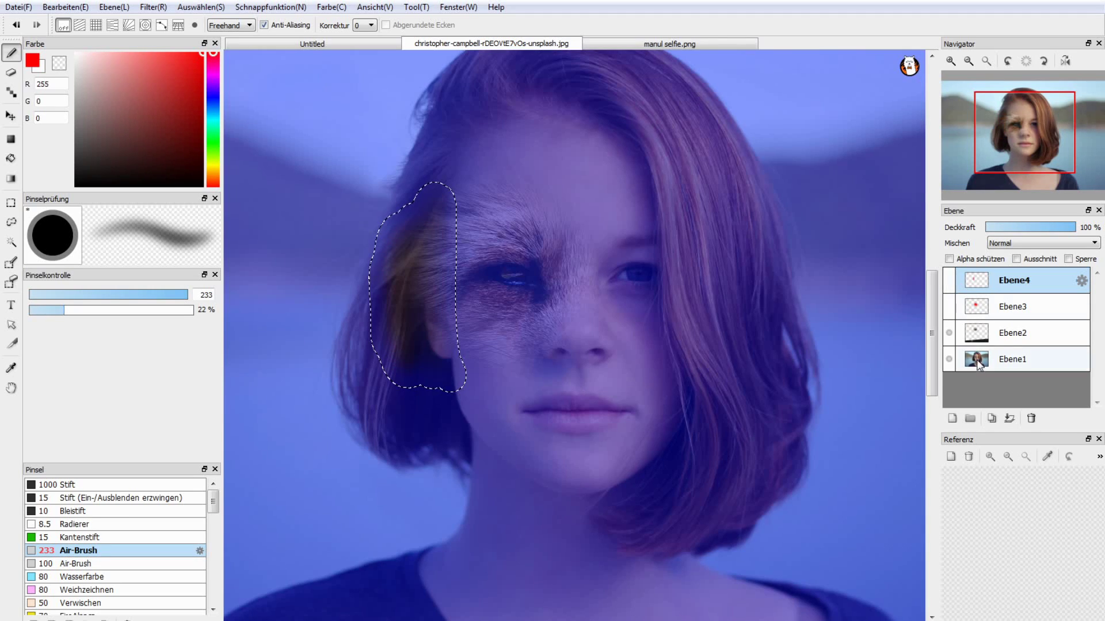
{"action": "left_click", "coordinate": [988, 337]}
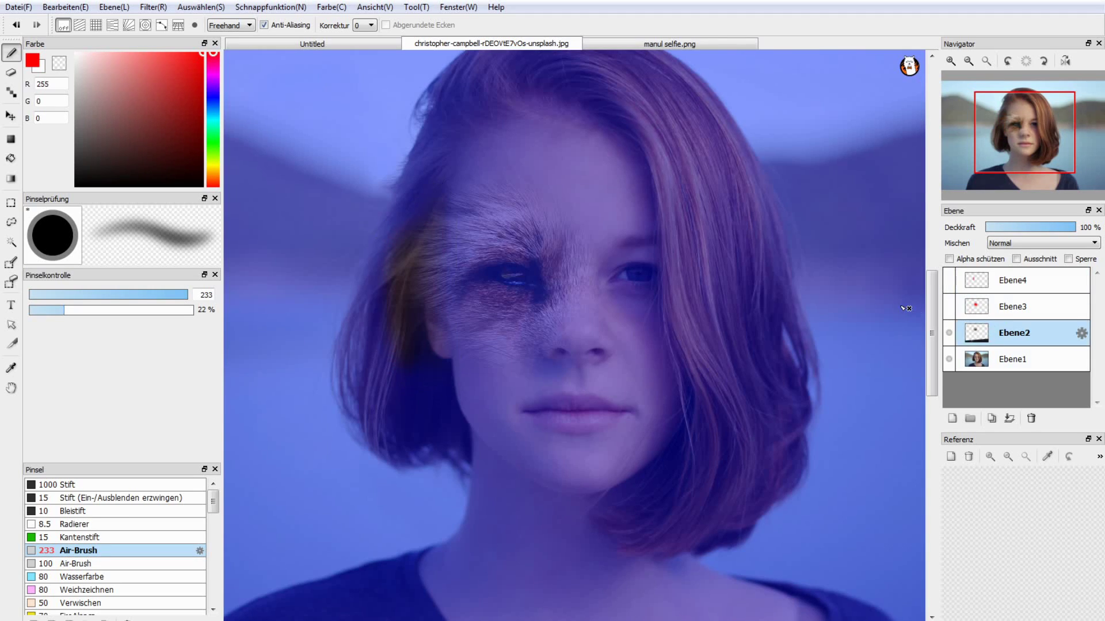
{"action": "left_click", "coordinate": [11, 73]}
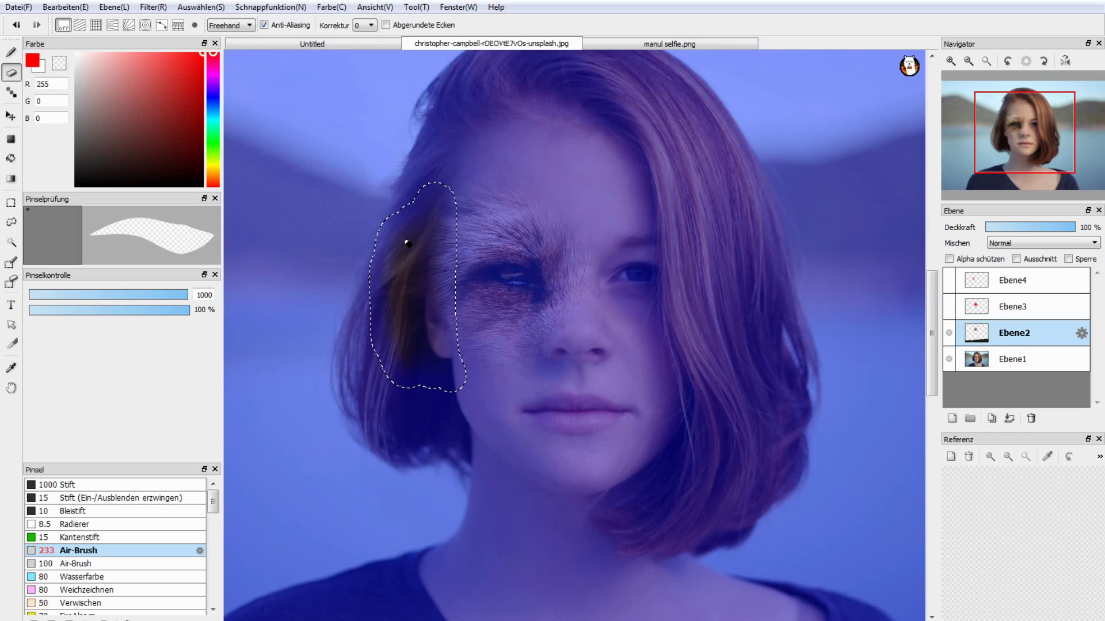
{"action": "key", "text": "ctrl+d"}
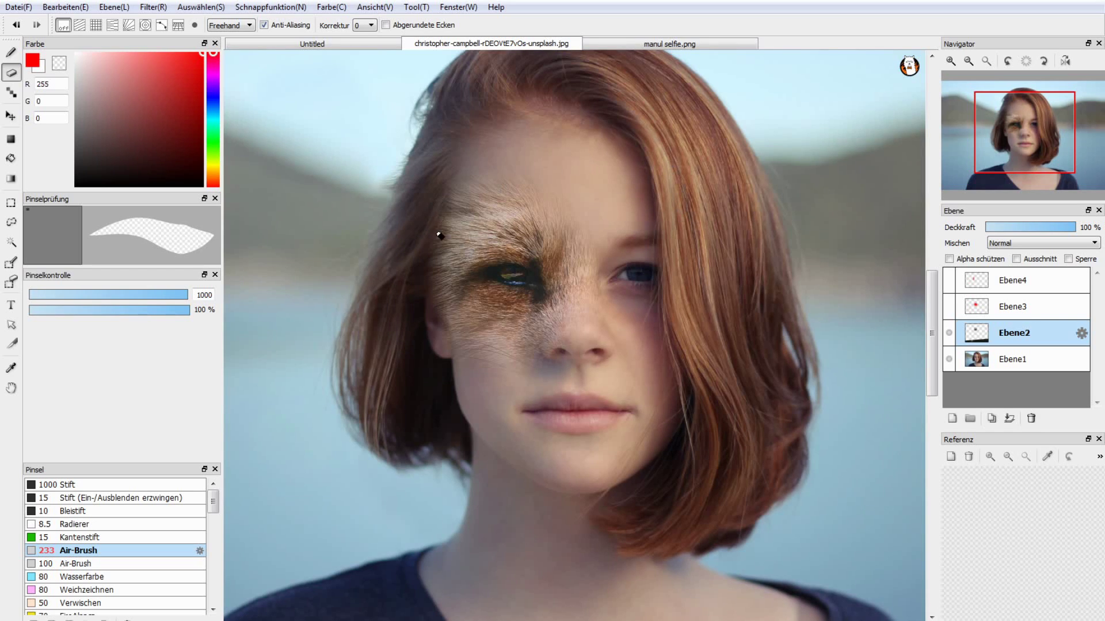
{"action": "left_click", "coordinate": [968, 61]}
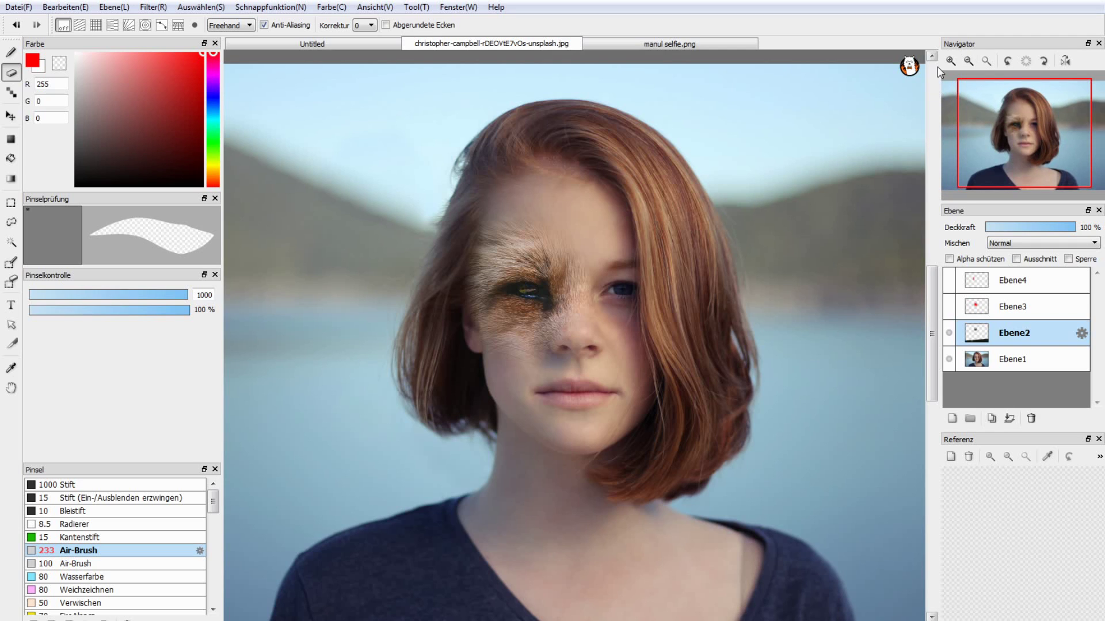
Zoom in on the fox eye, duplicate Ebene2 and hide the copy as a backup.
{"action": "left_click", "coordinate": [952, 59]}
{"action": "left_click", "coordinate": [951, 59]}
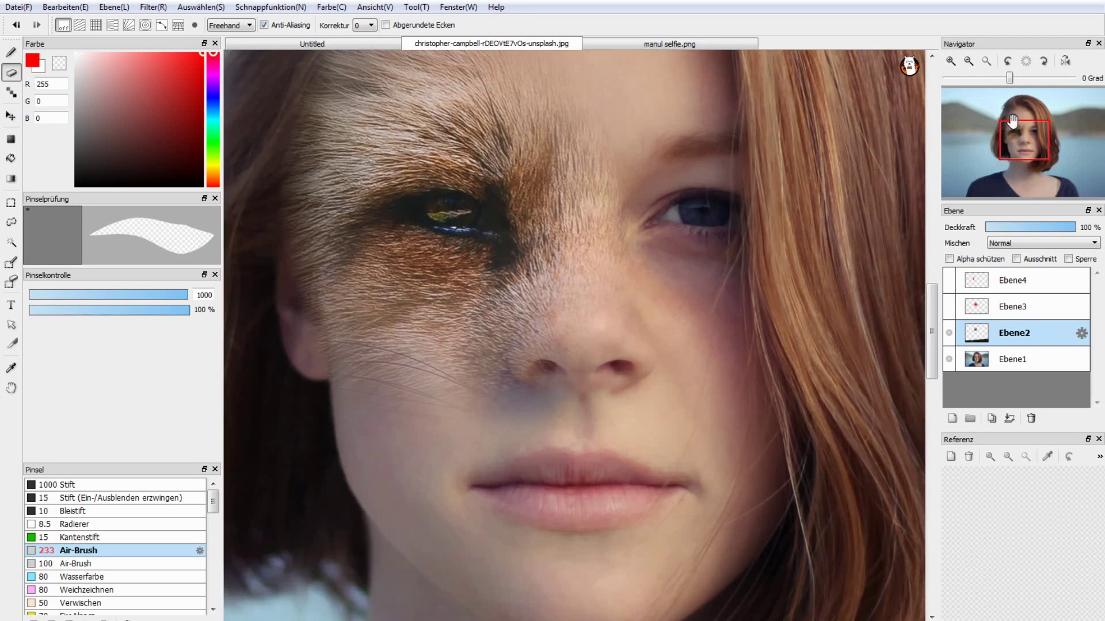
{"action": "left_click", "coordinate": [1016, 132]}
{"action": "left_click_drag", "start_coordinate": [1015, 132], "coordinate": [1002, 143]}
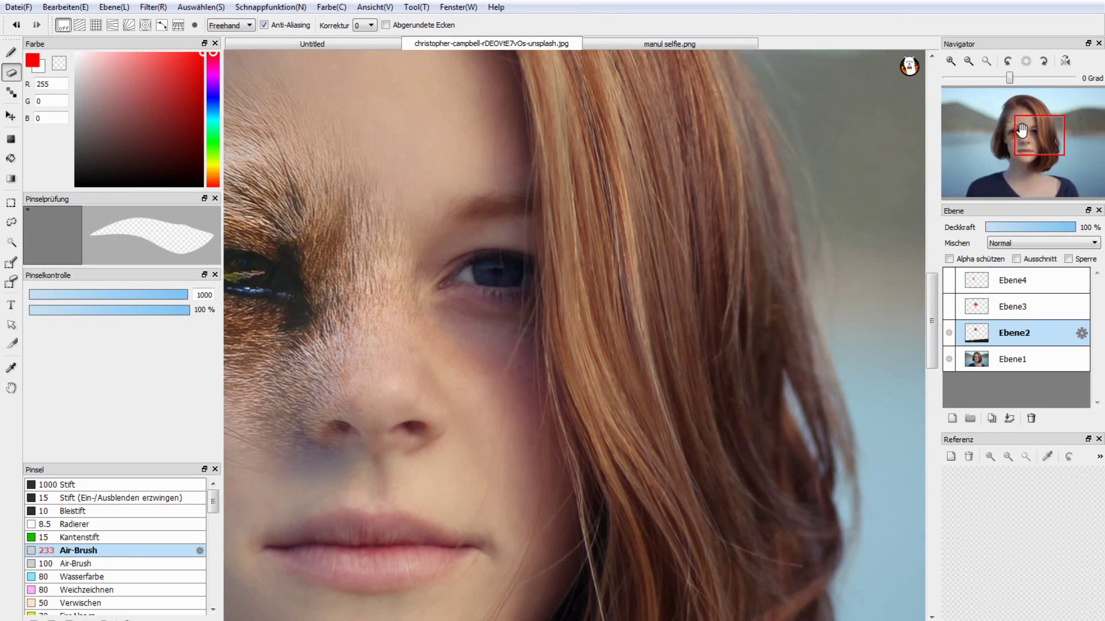
{"action": "left_click_drag", "start_coordinate": [1022, 131], "coordinate": [1019, 138]}
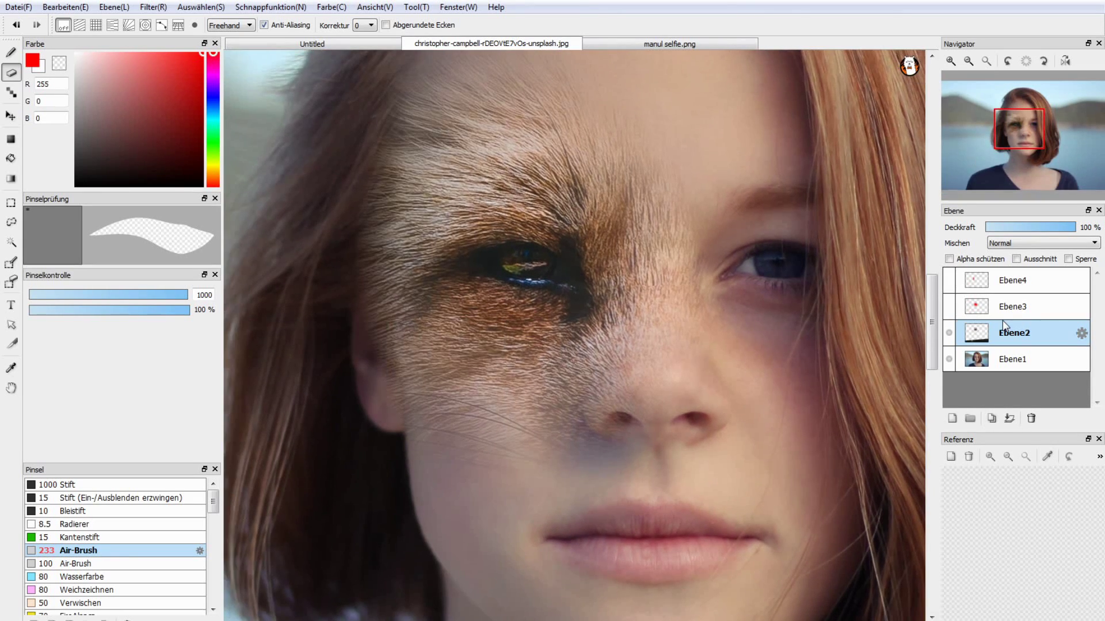
{"action": "left_click", "coordinate": [991, 418]}
{"action": "left_click", "coordinate": [949, 359]}
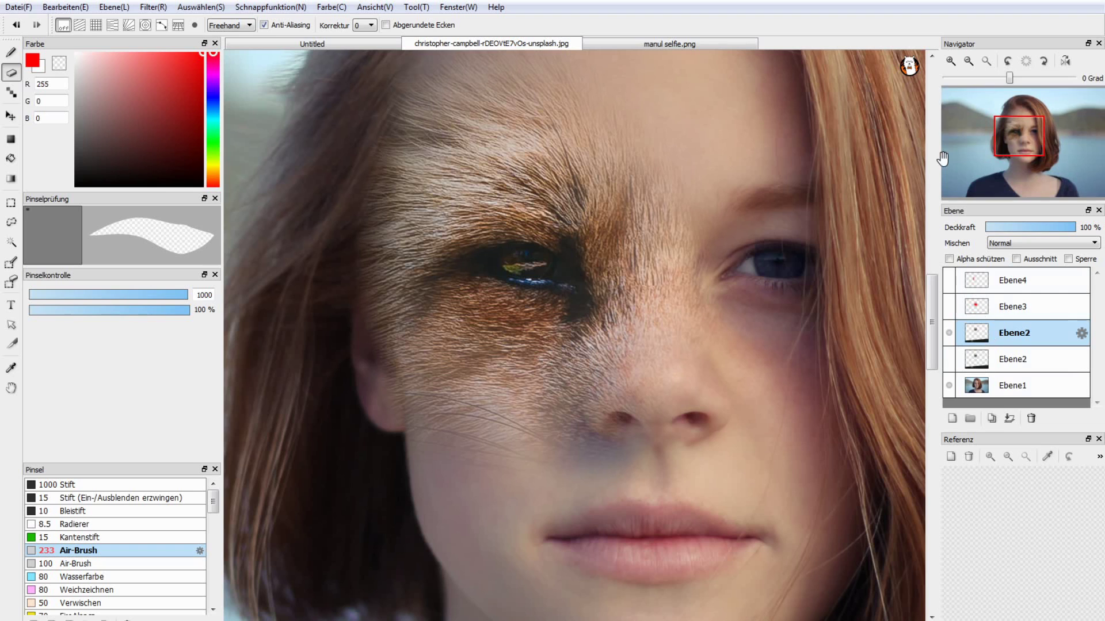
{"action": "left_click", "coordinate": [950, 60]}
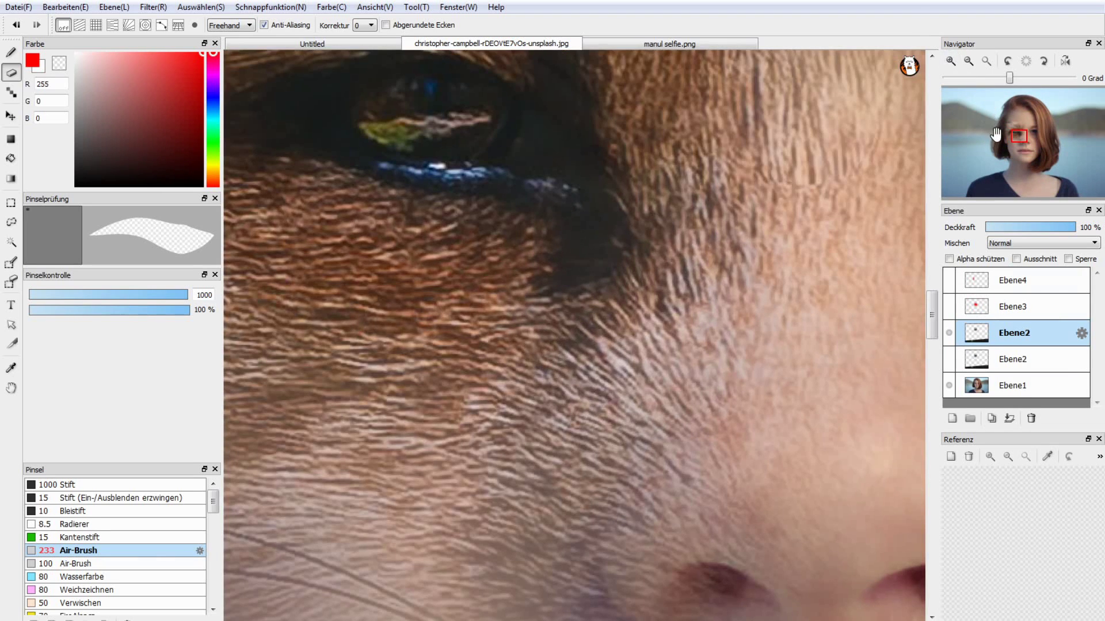
{"action": "left_click_drag", "start_coordinate": [1013, 140], "coordinate": [1011, 133]}
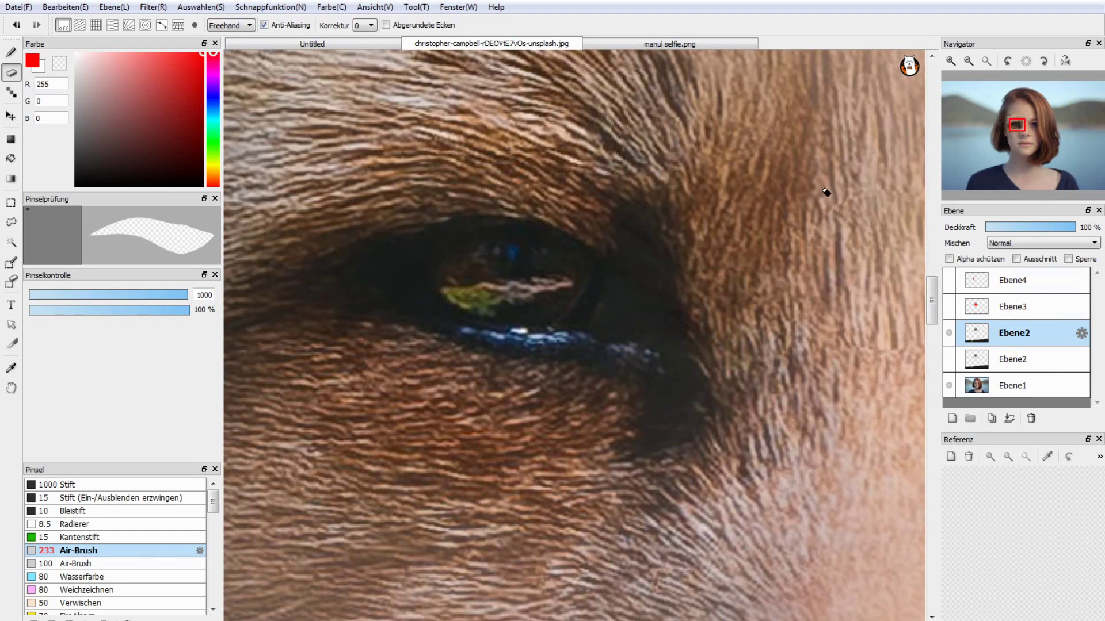
{"action": "left_click", "coordinate": [11, 52]}
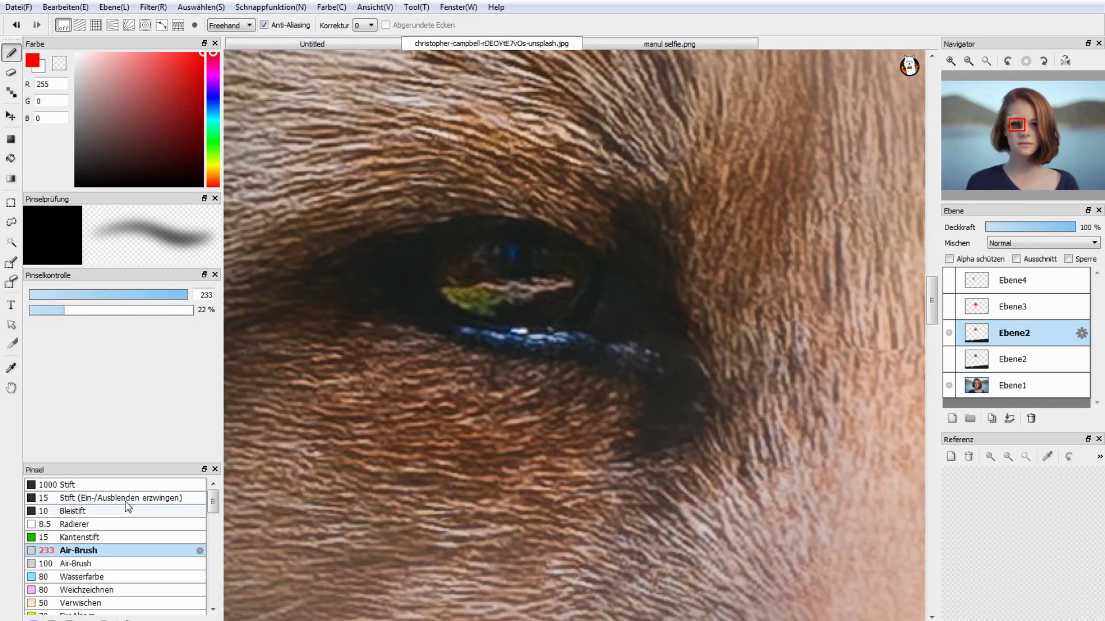
Select the Stift pen at size 47 and add layer Ebene6 at 54% opacity.
{"action": "left_click", "coordinate": [108, 485]}
{"action": "left_click_drag", "start_coordinate": [184, 294], "coordinate": [147, 296]}
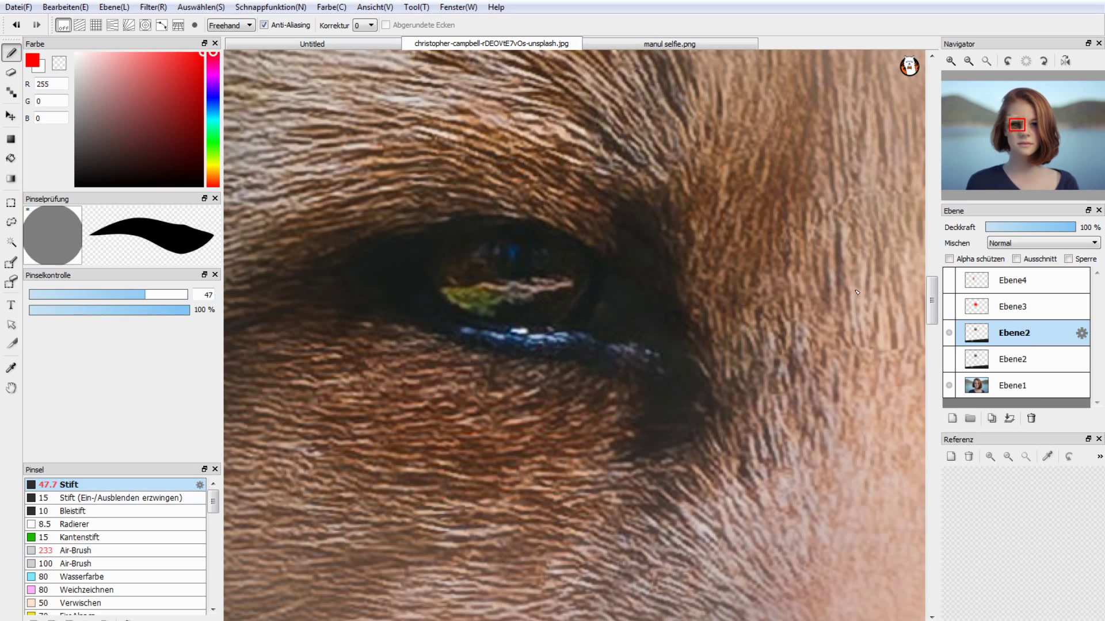
{"action": "left_click", "coordinate": [952, 418]}
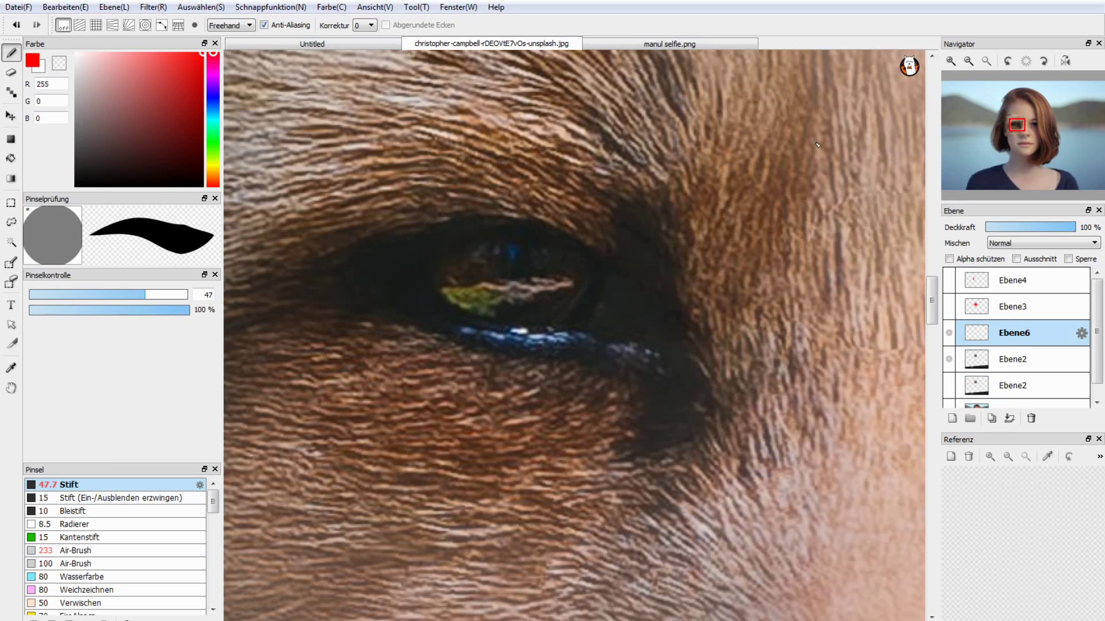
{"action": "left_click_drag", "start_coordinate": [1039, 231], "coordinate": [1035, 230]}
Try several red strokes over the fox eye's iris, undoing each attempt.
{"action": "left_click_drag", "start_coordinate": [470, 268], "coordinate": [497, 271]}
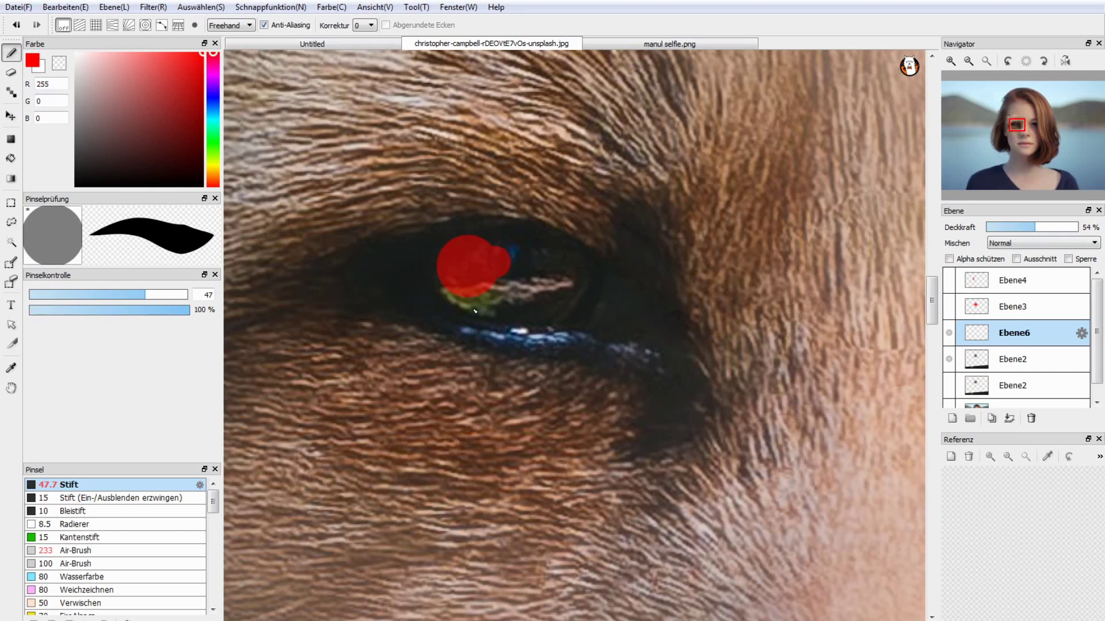
{"action": "key", "text": "ctrl+z"}
{"action": "left_click_drag", "start_coordinate": [346, 247], "coordinate": [578, 299]}
{"action": "key", "text": "ctrl+z"}
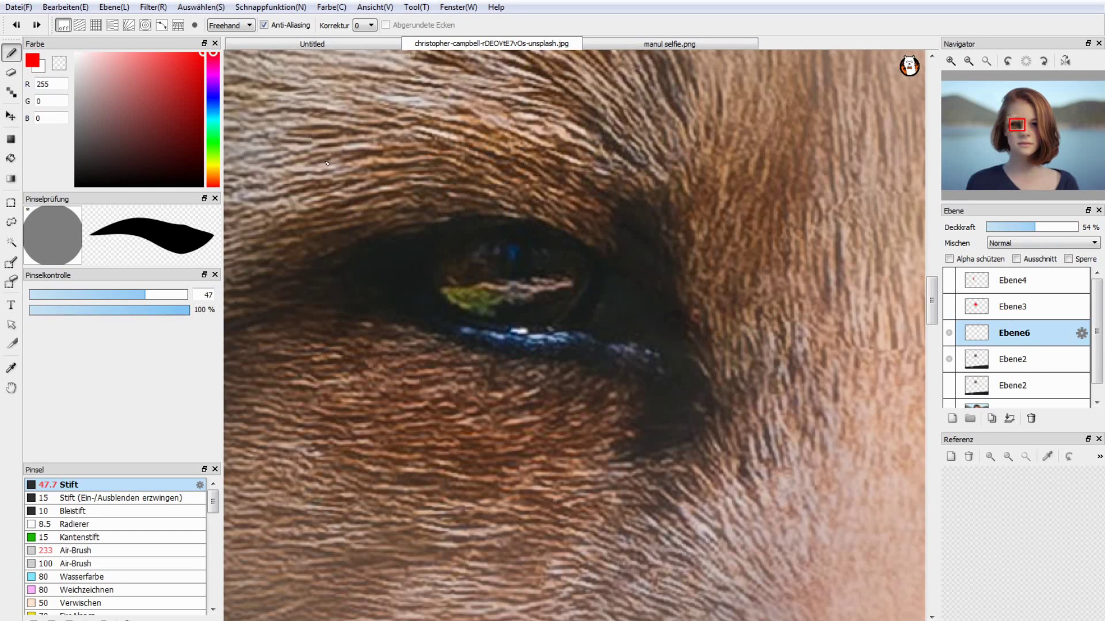
{"action": "mouse_move", "coordinate": [322, 168]}
{"action": "left_mouse_down"}
{"action": "mouse_move", "coordinate": [497, 276]}
{"action": "mouse_move", "coordinate": [492, 294]}
{"action": "left_mouse_up"}
{"action": "key", "text": "ctrl+z"}
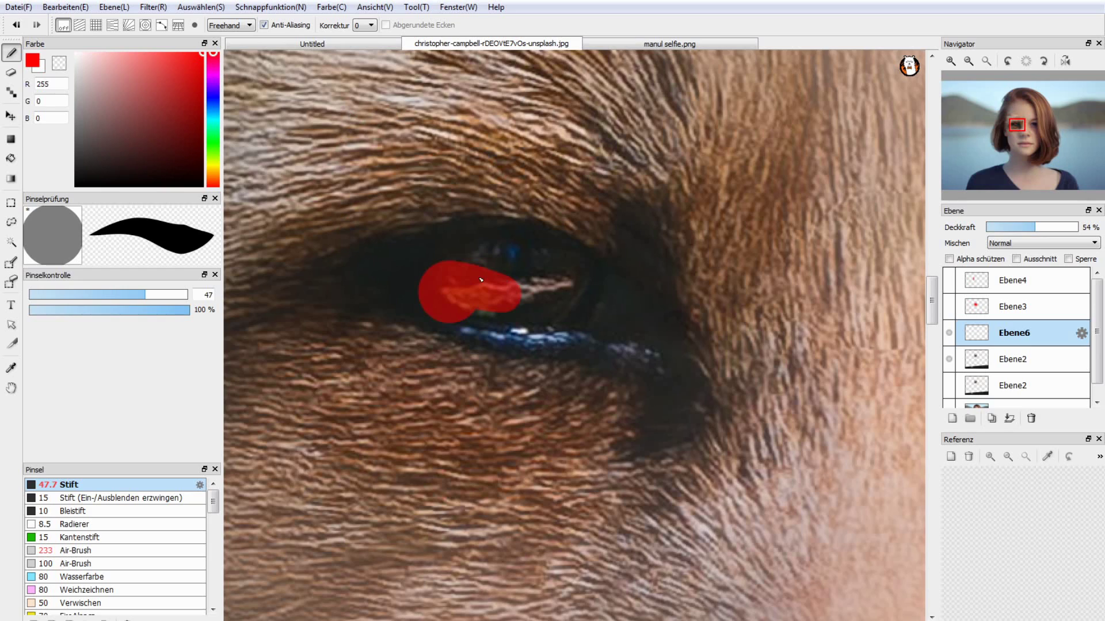
{"action": "key", "text": "ctrl+z"}
{"action": "left_click_drag", "start_coordinate": [326, 310], "coordinate": [367, 211]}
{"action": "key", "text": "ctrl+z"}
Paint solid red over the iris, filling its left side, lower edge and right notch.
{"action": "mouse_move", "coordinate": [467, 263]}
{"action": "left_mouse_down"}
{"action": "mouse_move", "coordinate": [523, 268]}
{"action": "mouse_move", "coordinate": [515, 316]}
{"action": "mouse_move", "coordinate": [455, 265]}
{"action": "left_mouse_up"}
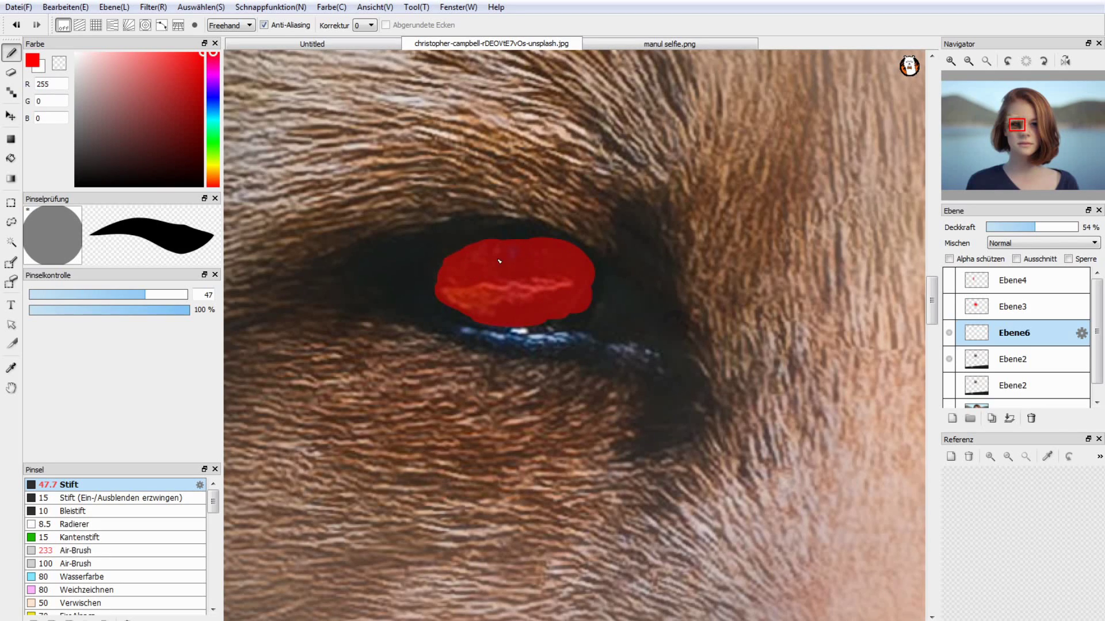
{"action": "left_click_drag", "start_coordinate": [441, 268], "coordinate": [456, 305]}
{"action": "mouse_move", "coordinate": [435, 287]}
{"action": "left_mouse_down"}
{"action": "mouse_move", "coordinate": [417, 276]}
{"action": "mouse_move", "coordinate": [512, 245]}
{"action": "left_mouse_up"}
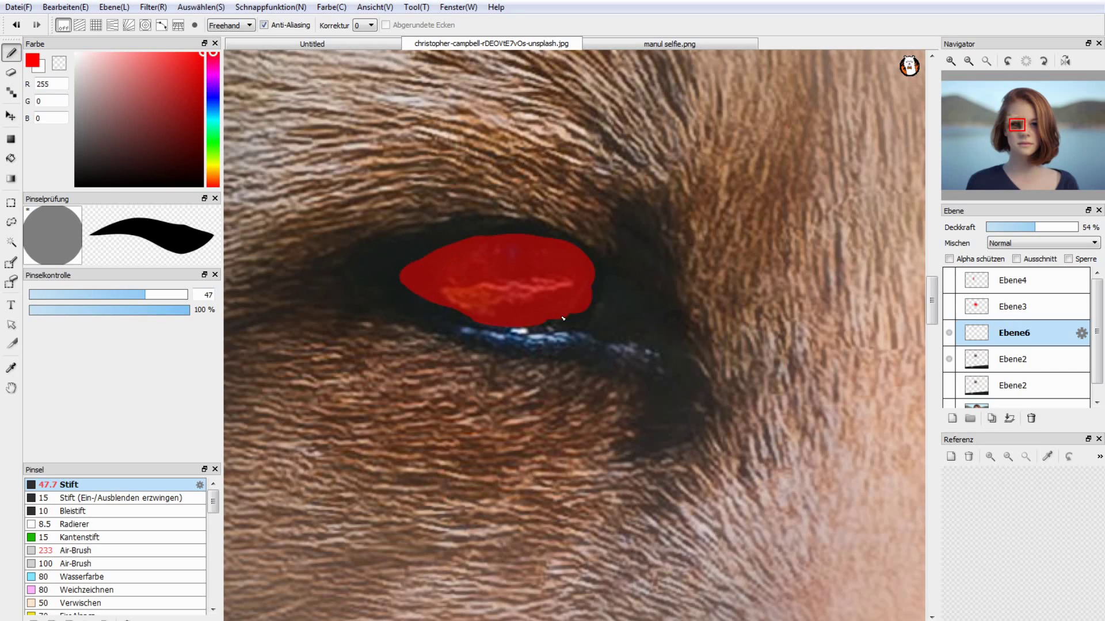
{"action": "left_click_drag", "start_coordinate": [563, 318], "coordinate": [607, 313]}
{"action": "left_click_drag", "start_coordinate": [418, 290], "coordinate": [463, 311]}
{"action": "left_click_drag", "start_coordinate": [599, 273], "coordinate": [591, 308]}
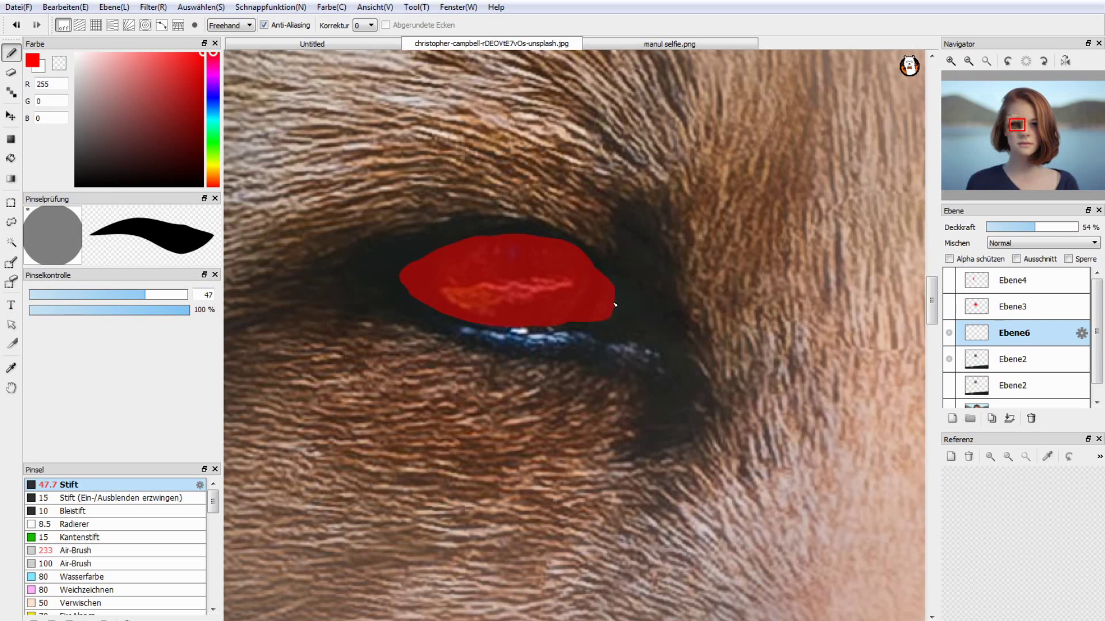
{"action": "left_click", "coordinate": [969, 62]}
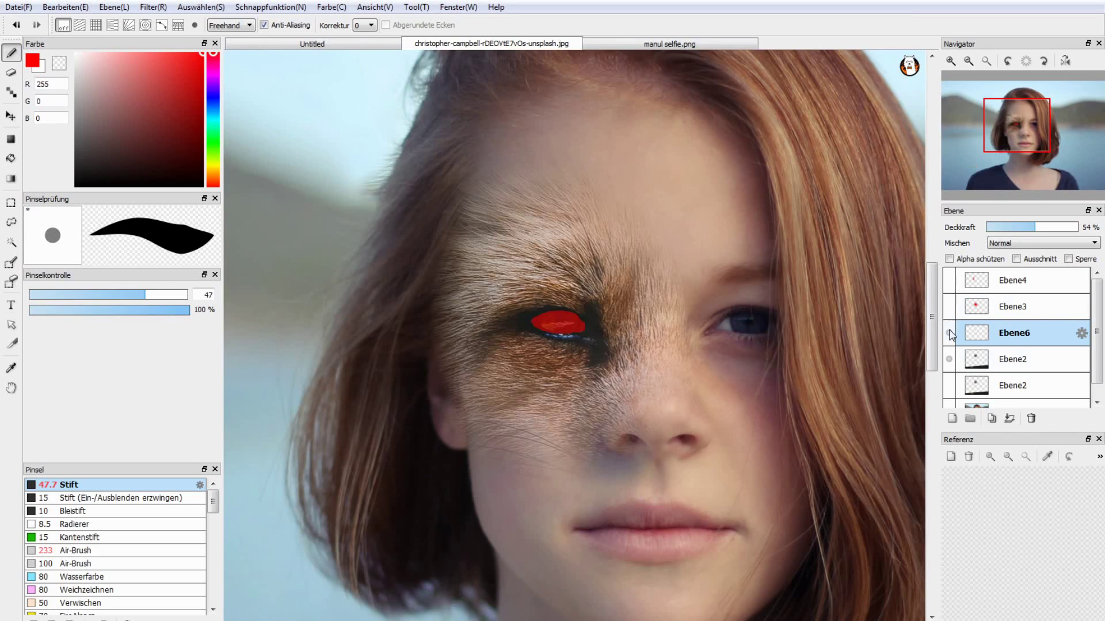
{"action": "left_click", "coordinate": [947, 334]}
{"action": "left_click", "coordinate": [947, 334]}
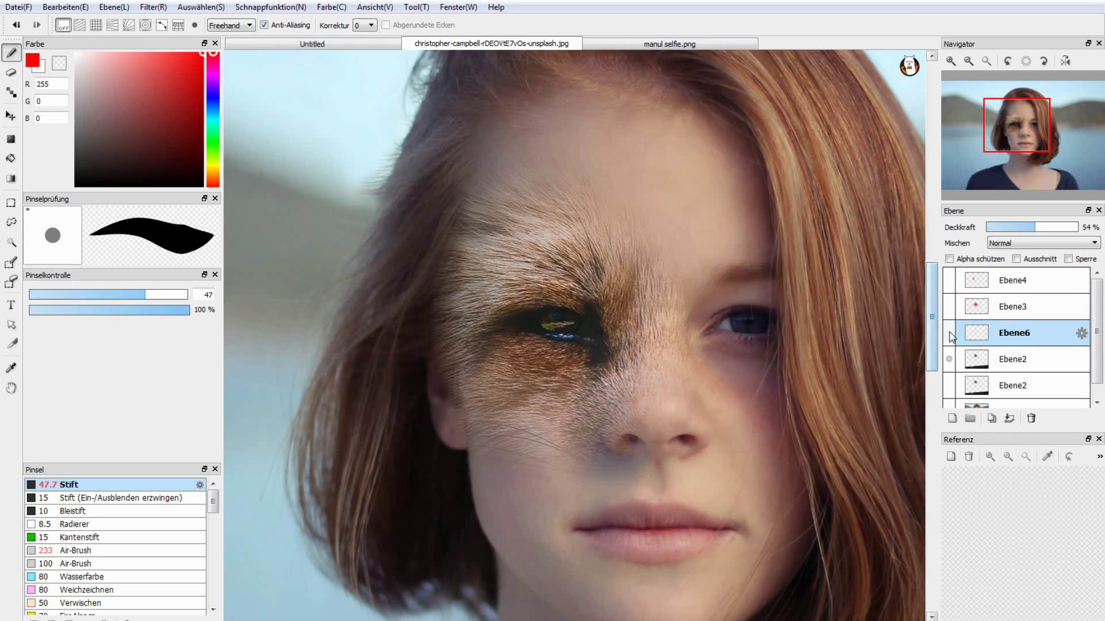
{"action": "left_click", "coordinate": [948, 333]}
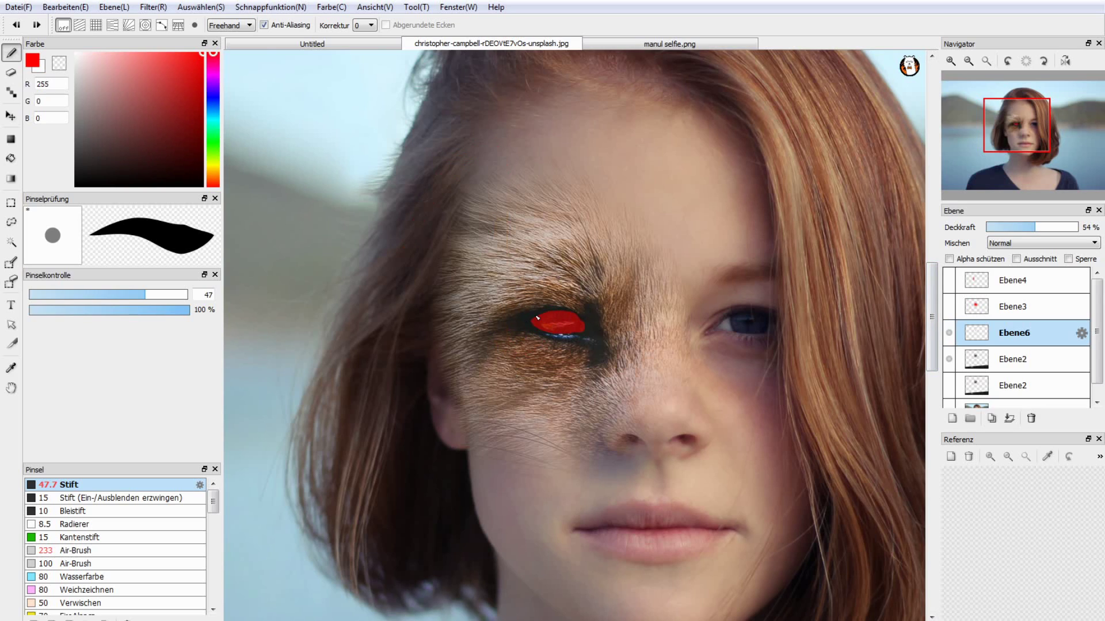
{"action": "left_click_drag", "start_coordinate": [358, 264], "coordinate": [538, 323]}
{"action": "key", "text": "ctrl+z"}
{"action": "left_click_drag", "start_coordinate": [425, 496], "coordinate": [464, 321]}
{"action": "key", "text": "ctrl+z"}
{"action": "key", "text": "ctrl+y"}
{"action": "key", "text": "ctrl+z"}
{"action": "key", "text": "e"}
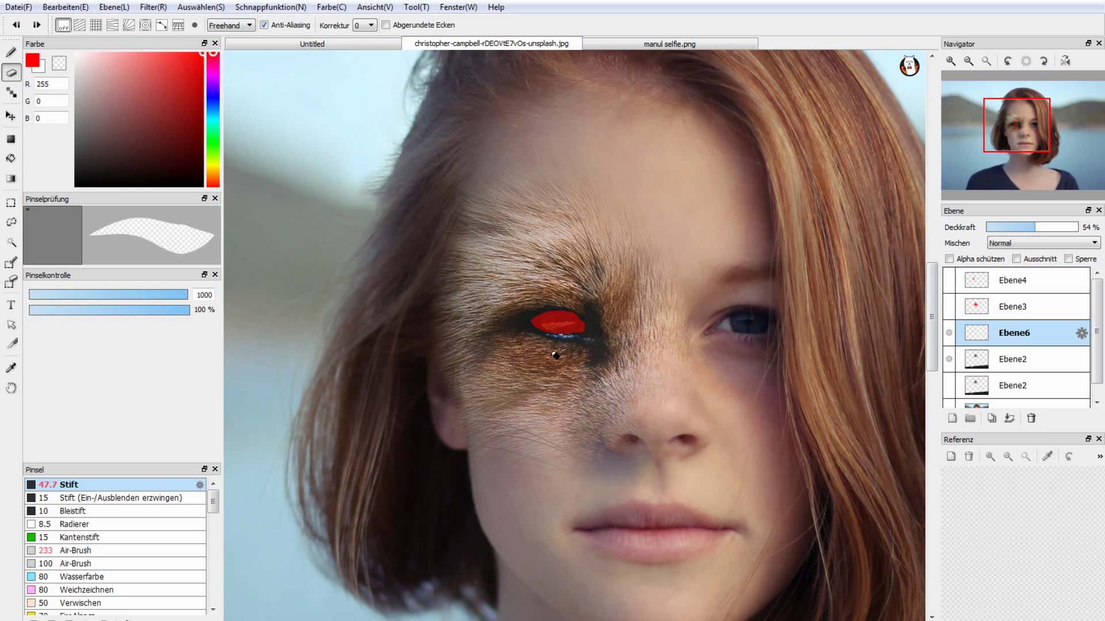
{"action": "left_click", "coordinate": [11, 52]}
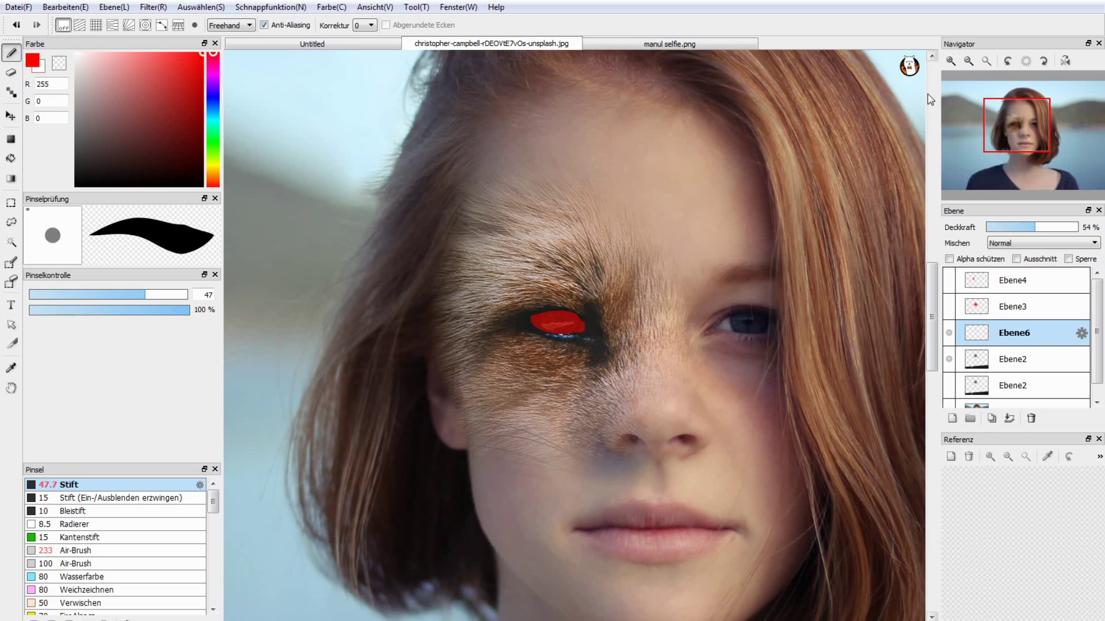
{"action": "left_click", "coordinate": [968, 60]}
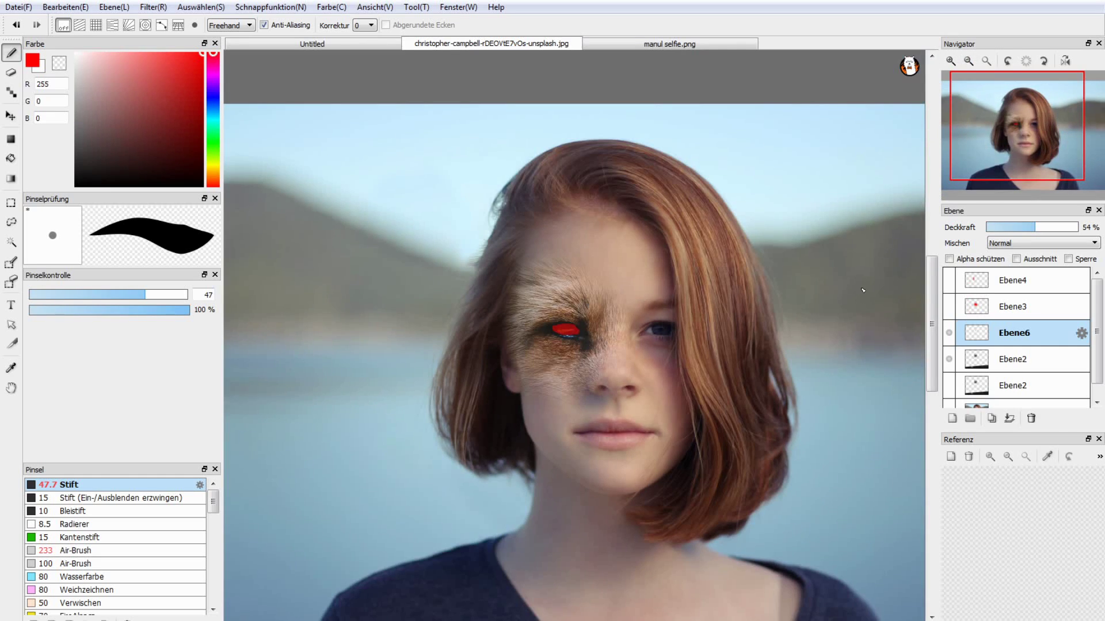
Load the eye selection from the red marker layer and delete the fur inside it.
{"action": "left_click", "coordinate": [948, 333]}
{"action": "left_click", "coordinate": [976, 339], "text": "ctrl"}
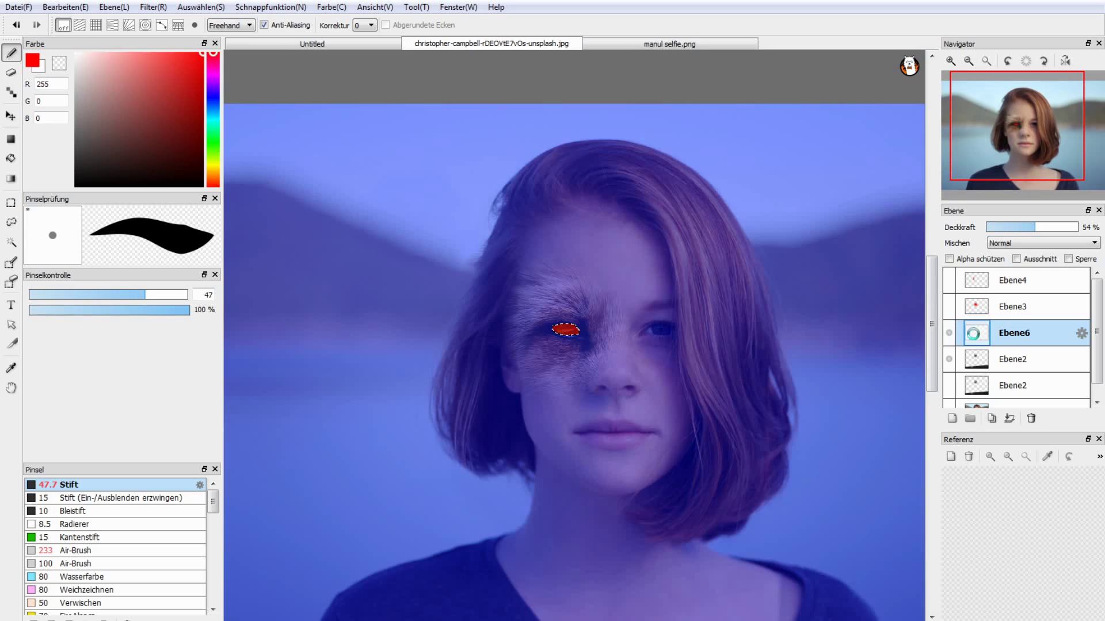
{"action": "left_click", "coordinate": [949, 333]}
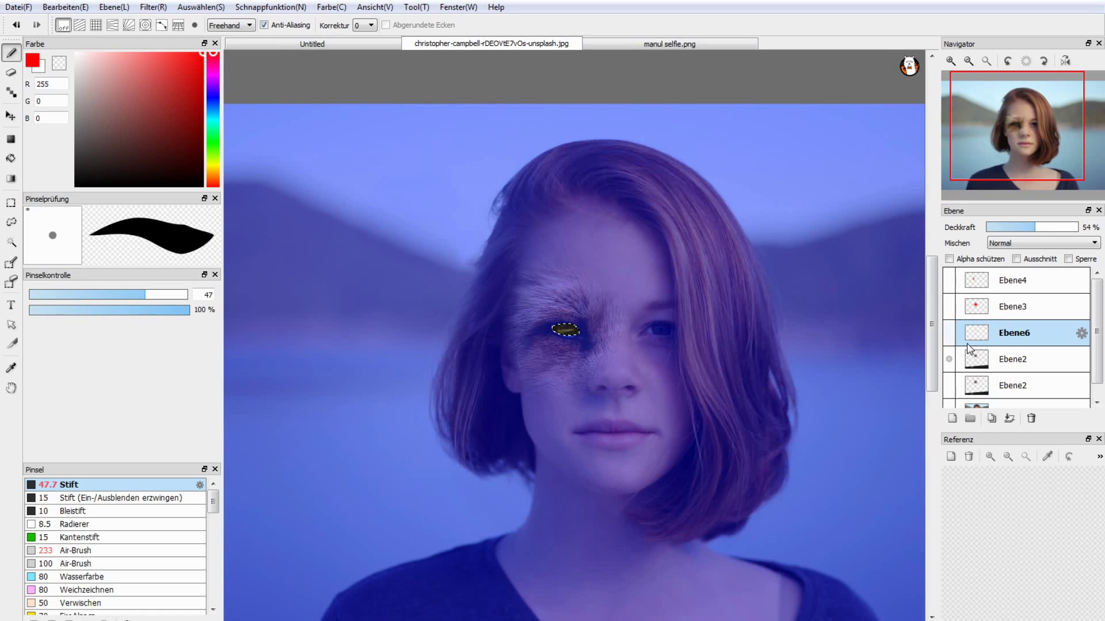
{"action": "left_click", "coordinate": [1003, 363]}
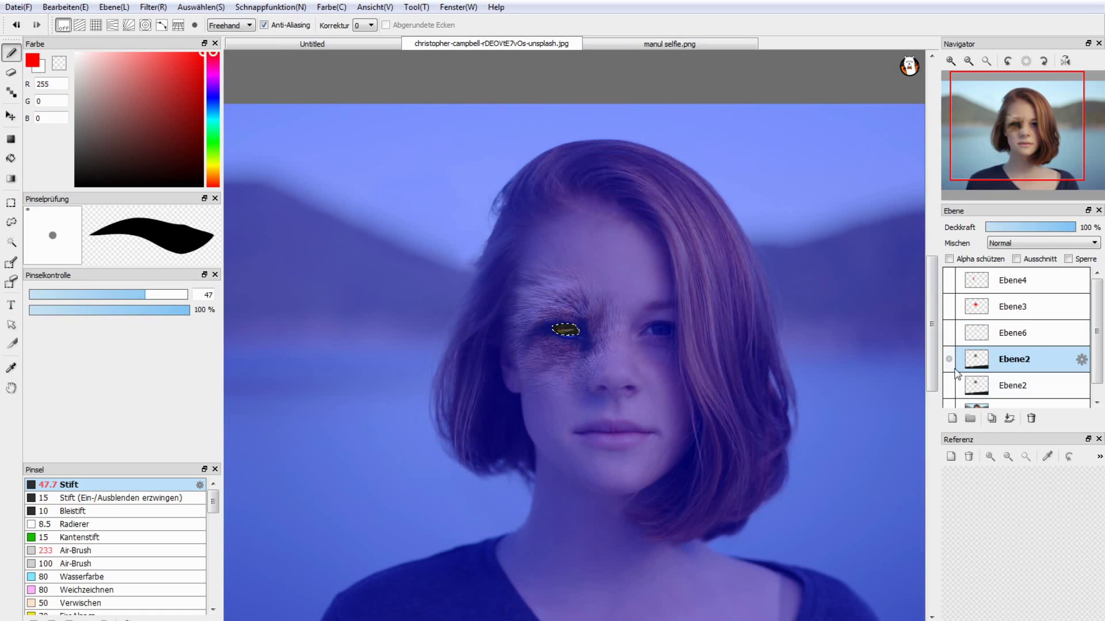
{"action": "left_click", "coordinate": [12, 73]}
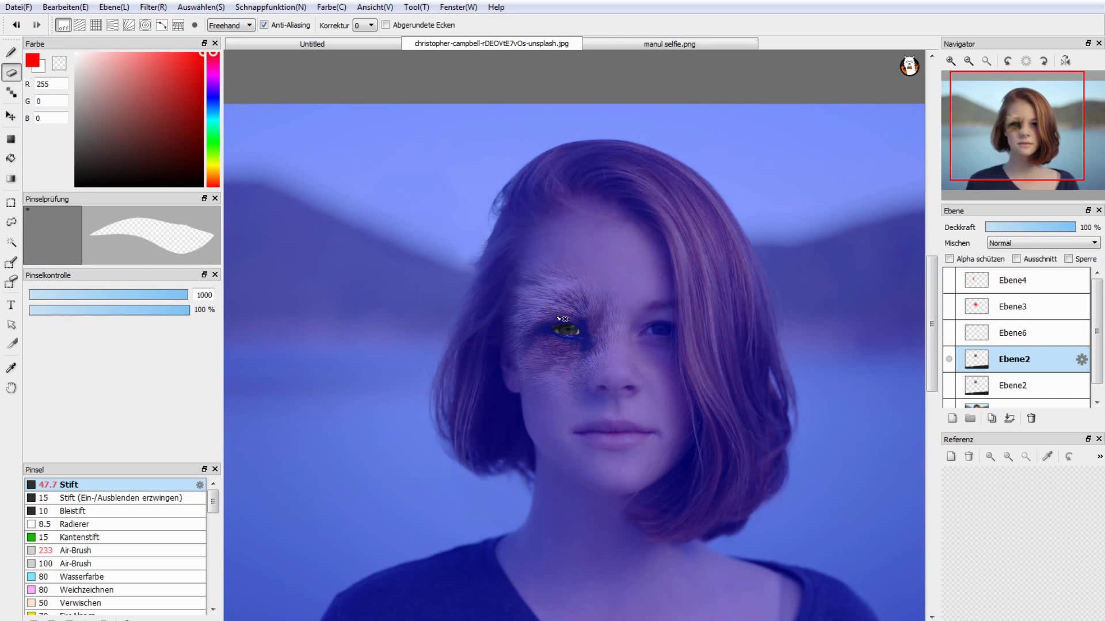
{"action": "key", "text": "Delete"}
{"action": "key", "text": "ctrl+d"}
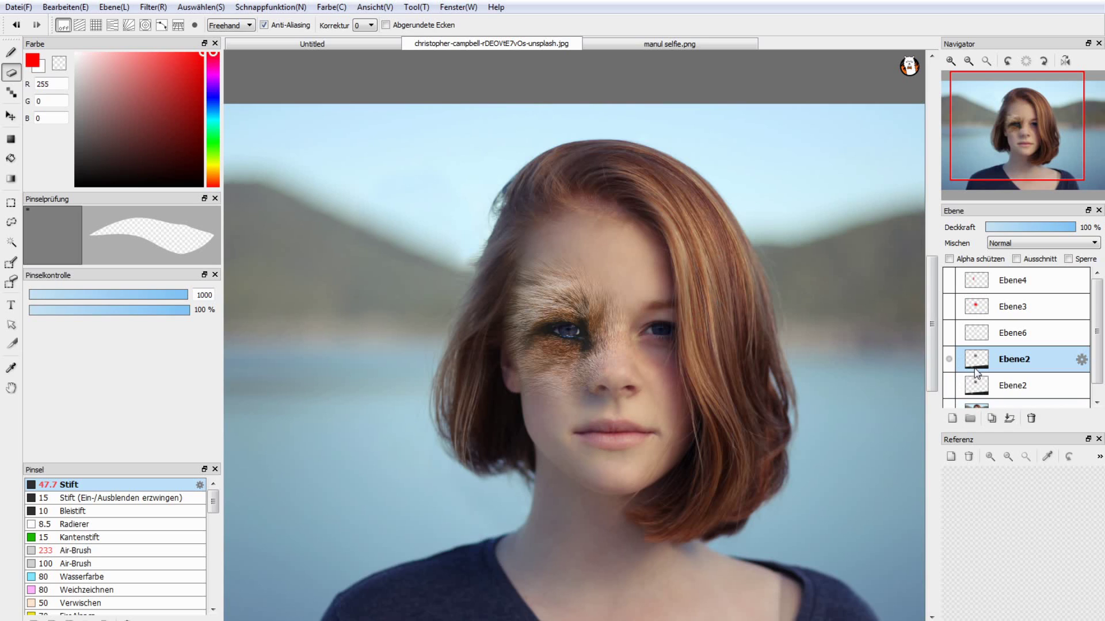
Reselect the eye, duplicate the fox-eye layer, invert the selection, then deselect.
{"action": "left_click", "coordinate": [976, 332], "text": "ctrl"}
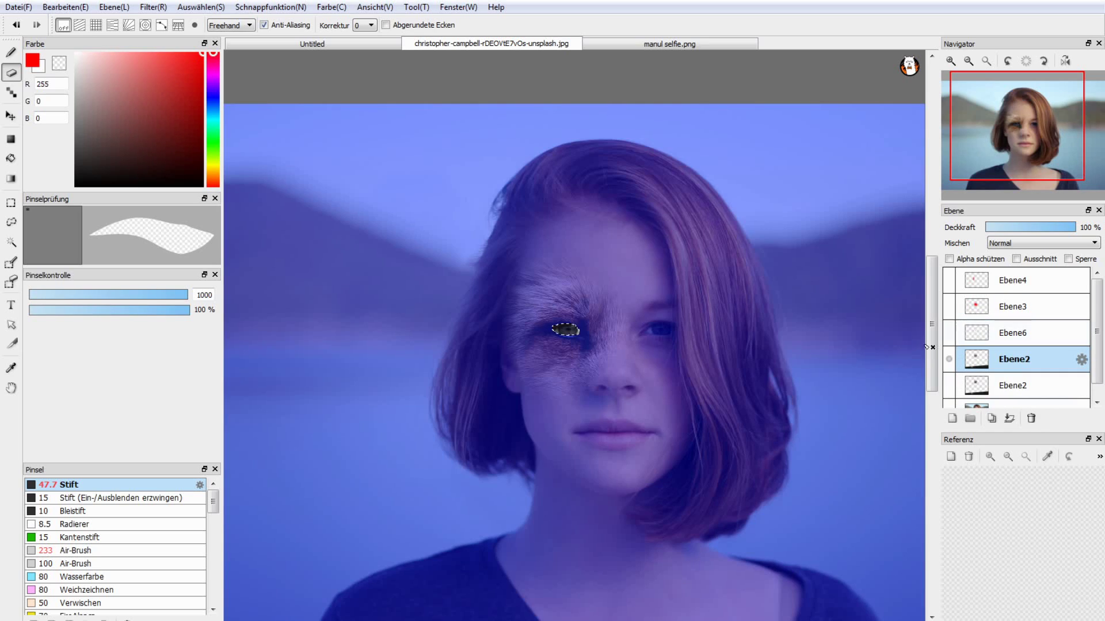
{"action": "left_click", "coordinate": [949, 385]}
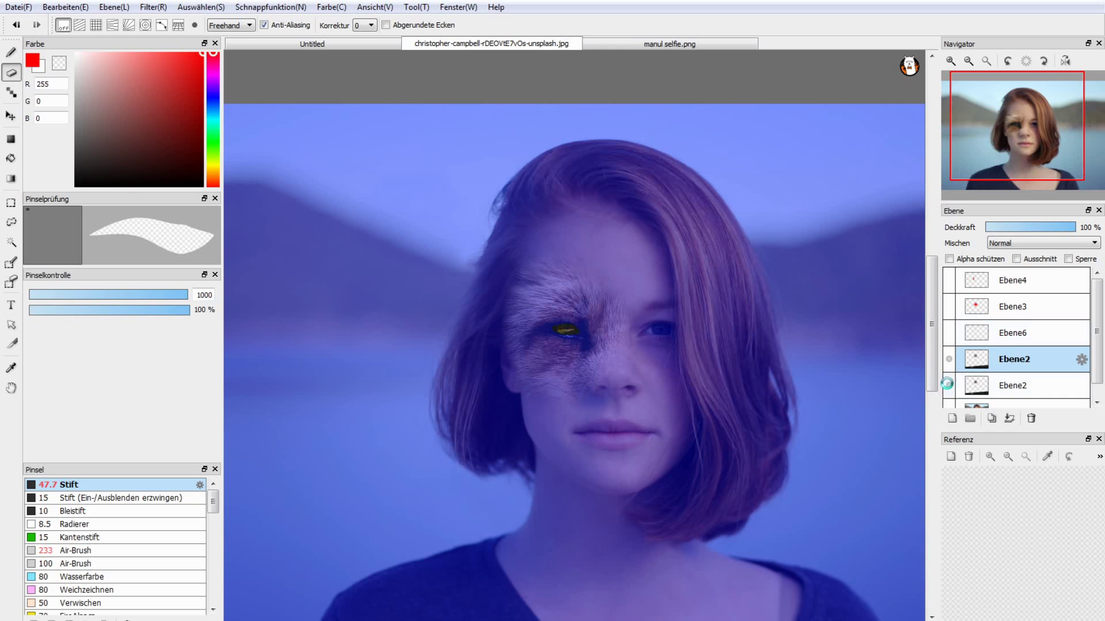
{"action": "left_click", "coordinate": [996, 390]}
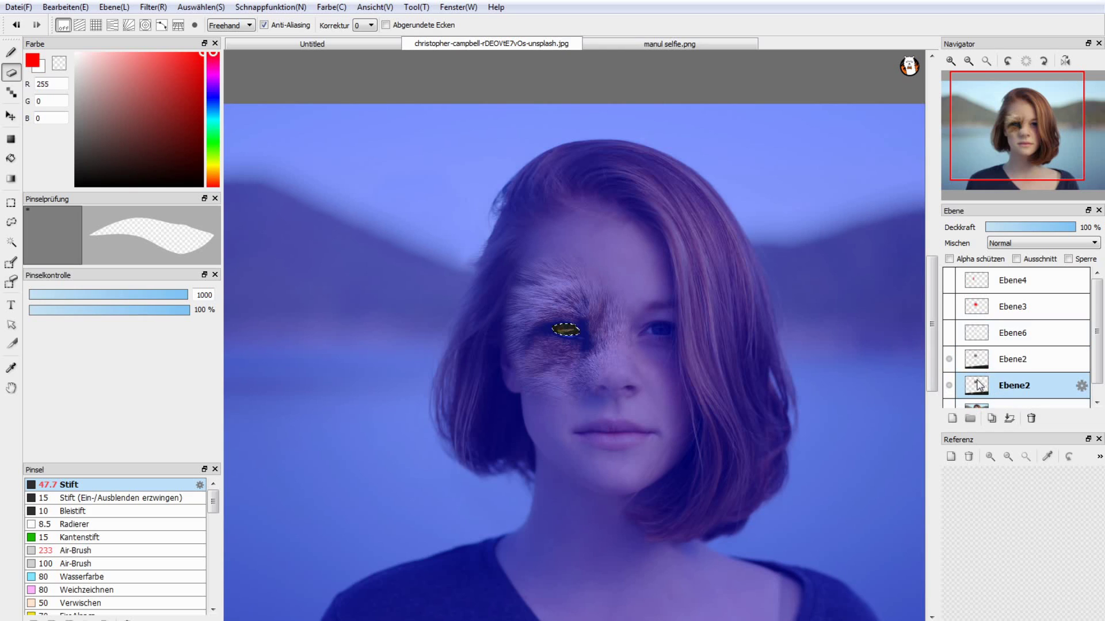
{"action": "left_click", "coordinate": [990, 419]}
{"action": "left_click", "coordinate": [199, 7]}
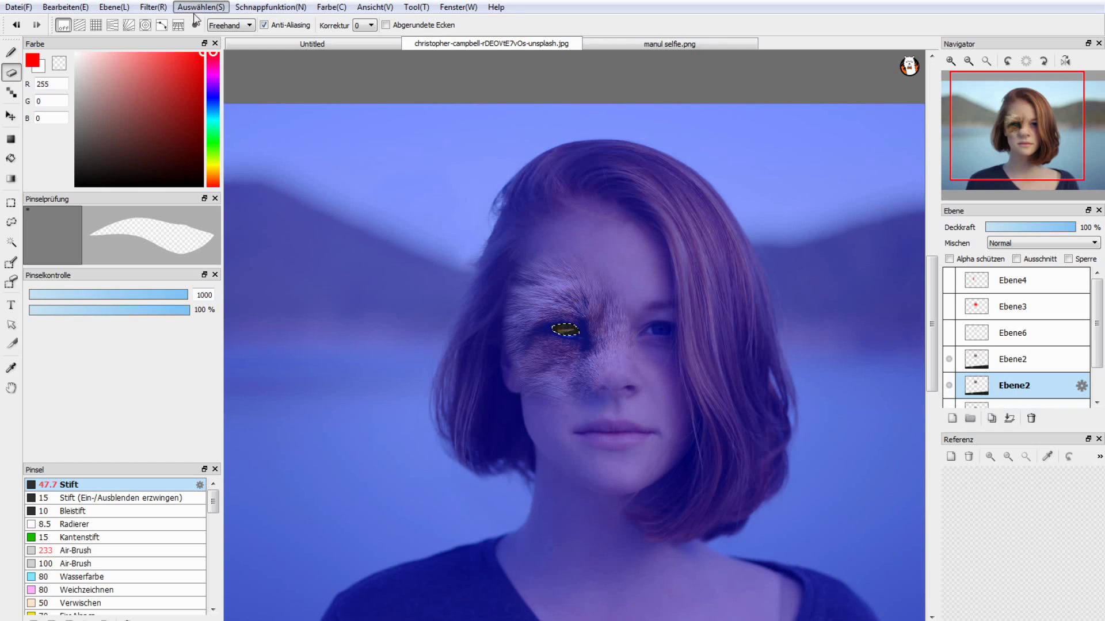
{"action": "left_click", "coordinate": [214, 58]}
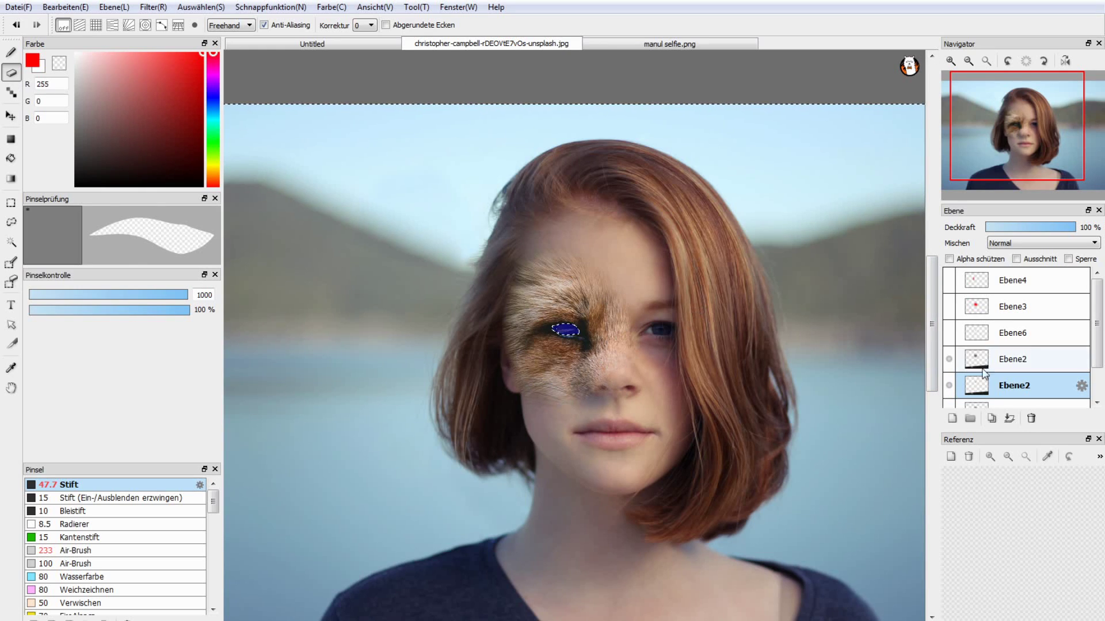
{"action": "left_click", "coordinate": [948, 359]}
{"action": "scroll", "coordinate": [1058, 326], "scroll_direction": "down", "scroll_amount": 1}
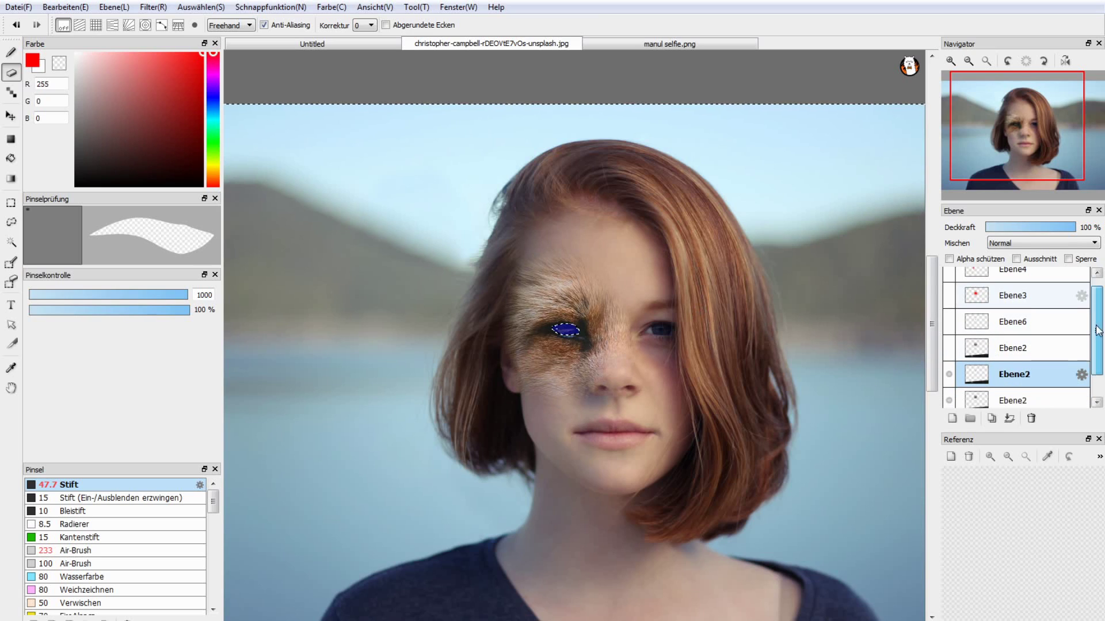
{"action": "left_click", "coordinate": [948, 396]}
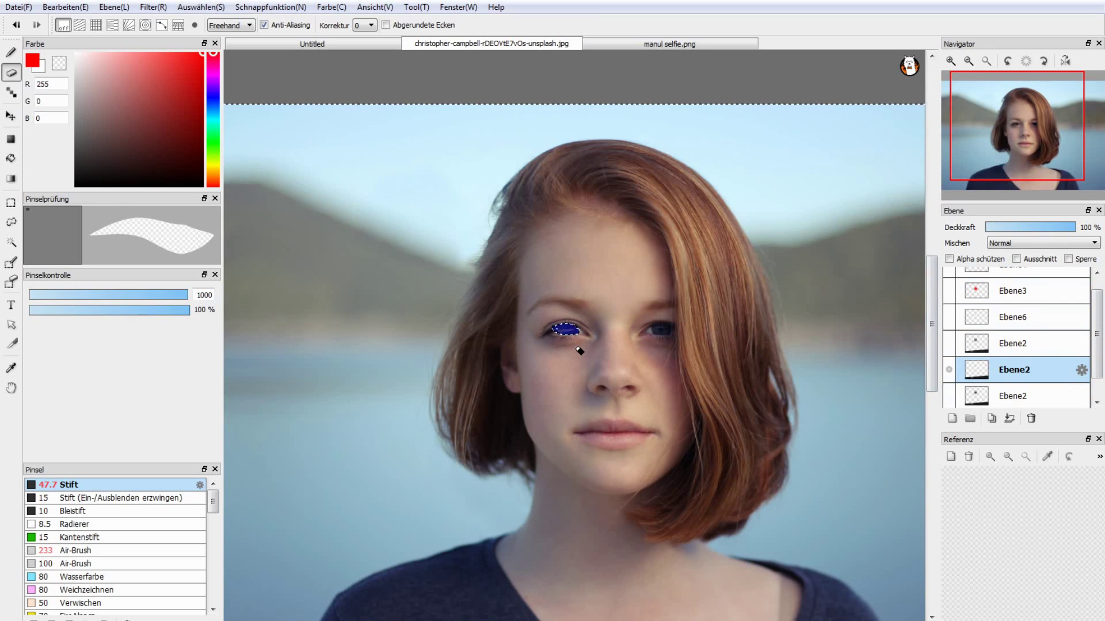
{"action": "key", "text": "ctrl+d"}
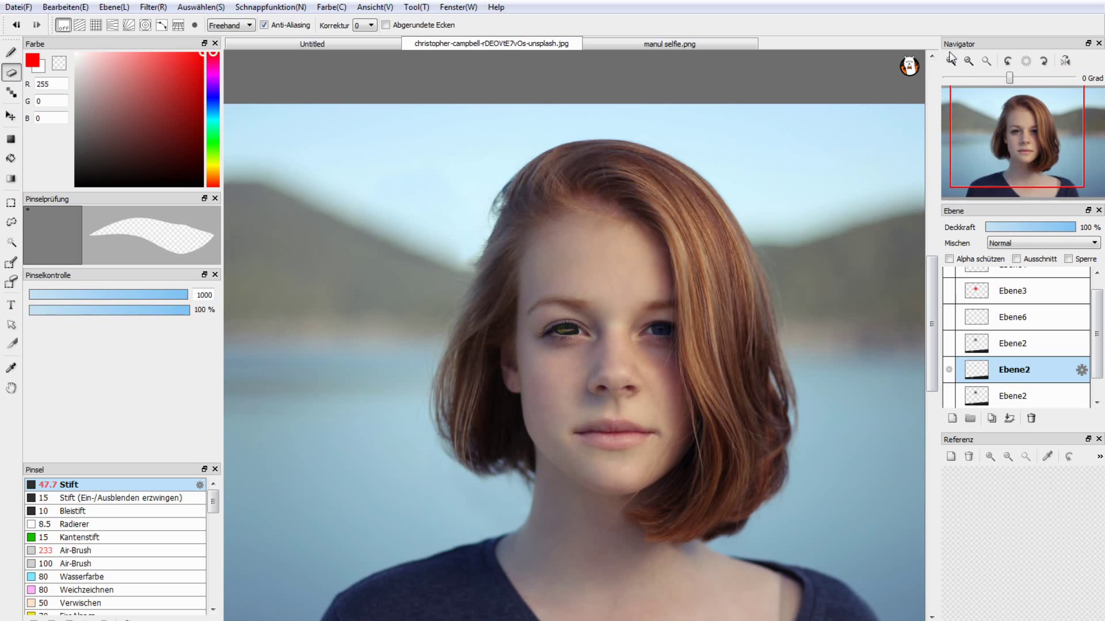
Zoom in on the face and toggle the fur and fox-eye layers to compare.
{"action": "left_click", "coordinate": [951, 60]}
{"action": "left_click", "coordinate": [949, 370]}
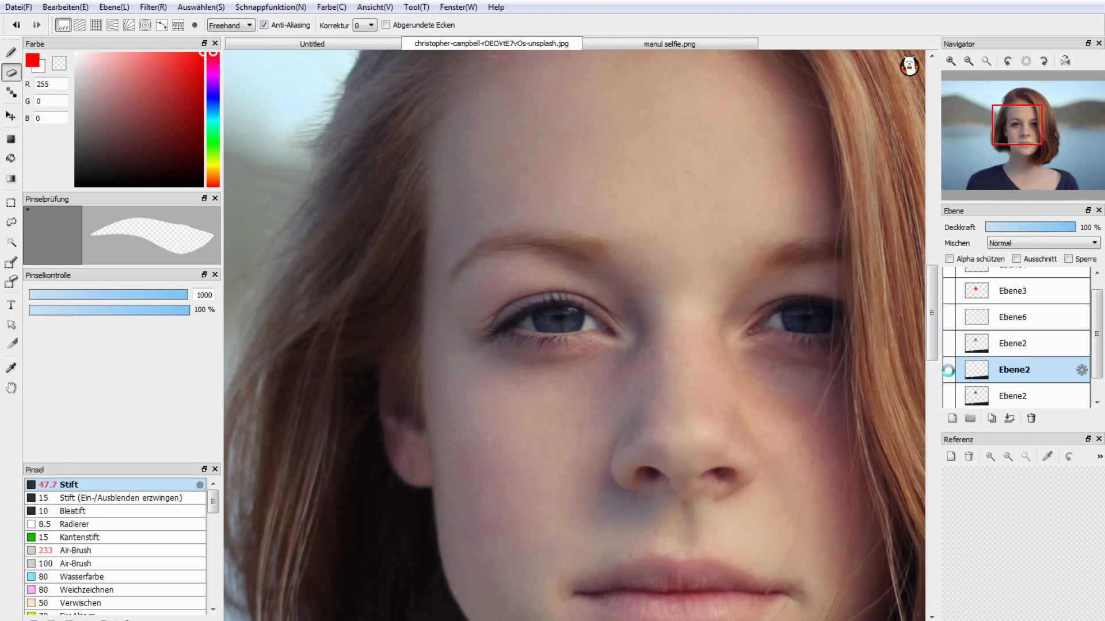
{"action": "left_click", "coordinate": [950, 345]}
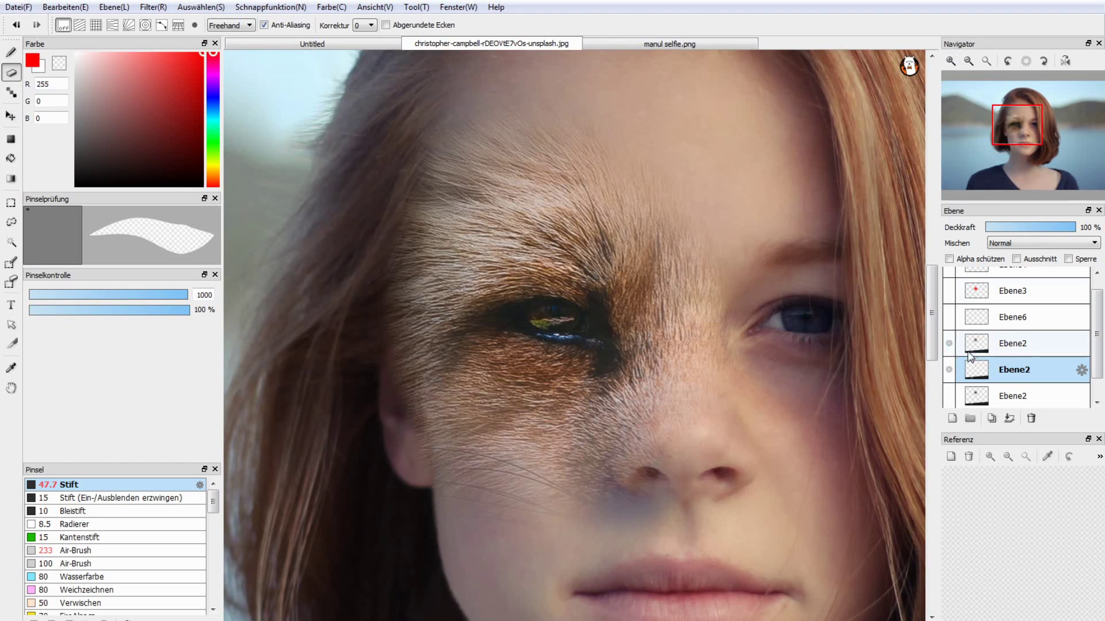
{"action": "left_click", "coordinate": [949, 369]}
{"action": "left_click", "coordinate": [953, 344]}
{"action": "double_click", "coordinate": [954, 344]}
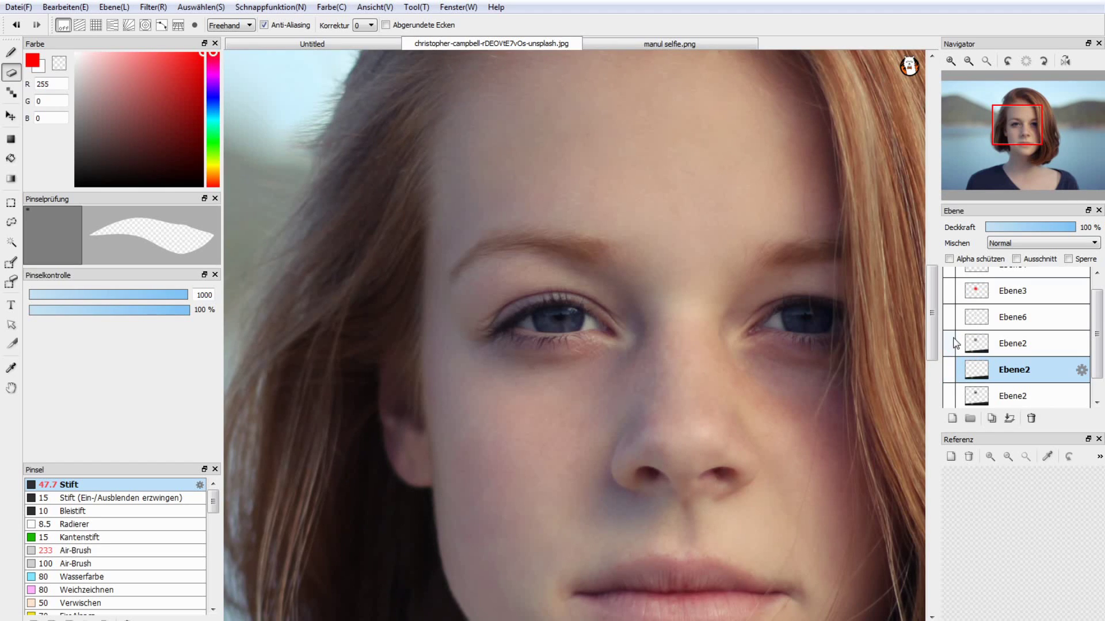
{"action": "left_click", "coordinate": [953, 344]}
{"action": "left_click", "coordinate": [949, 370]}
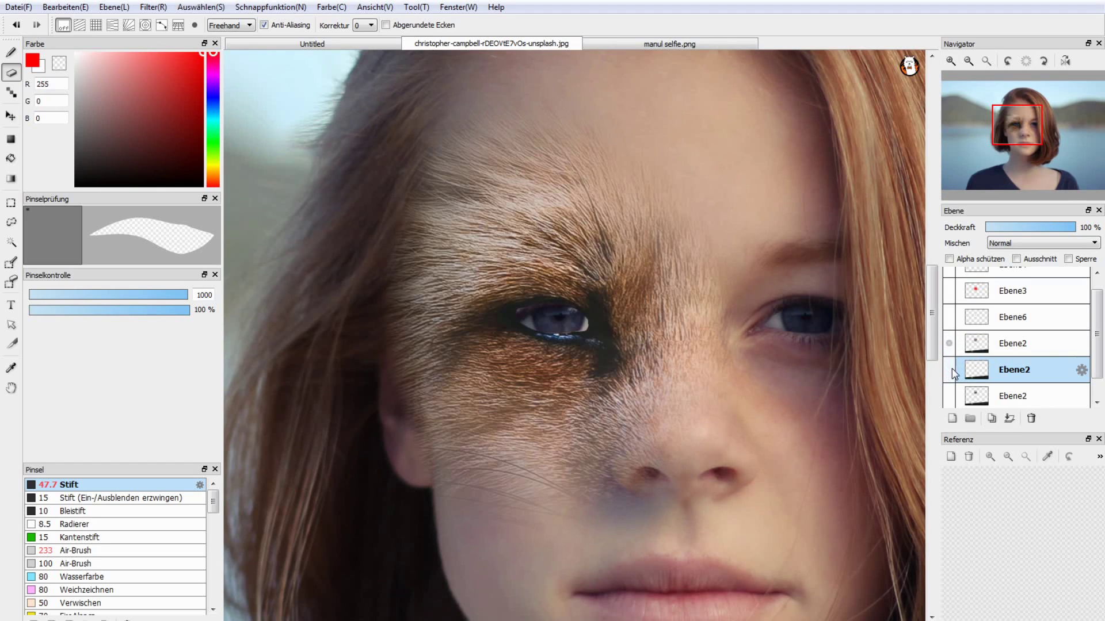
{"action": "left_click", "coordinate": [949, 370]}
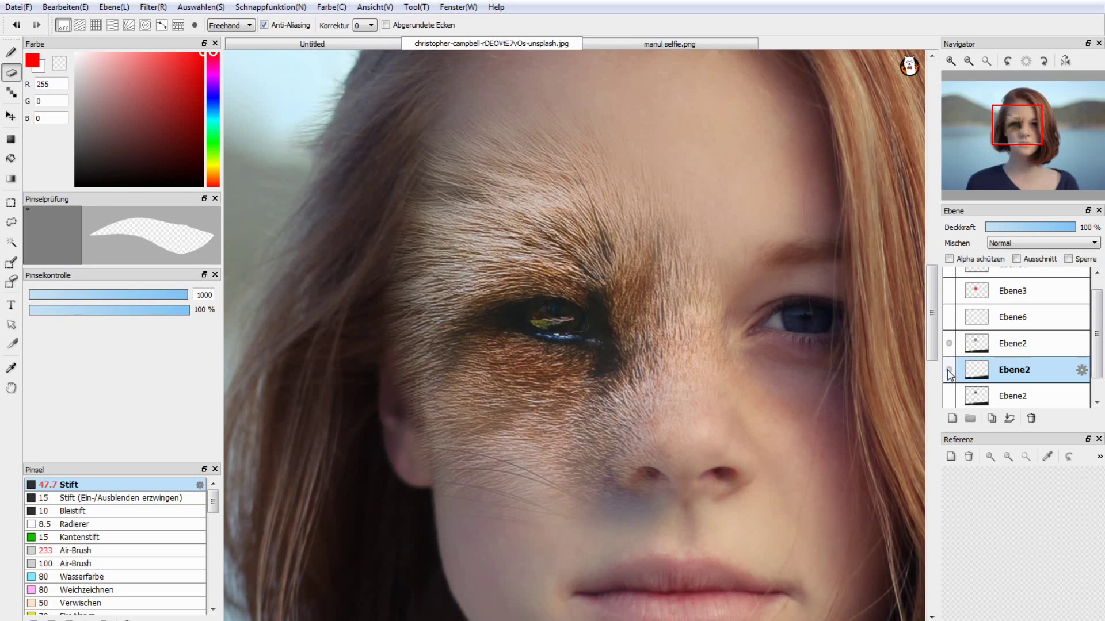
{"action": "left_click", "coordinate": [949, 369]}
Add a new layer and pick a warm amber orange-brown colour.
{"action": "left_click", "coordinate": [952, 418]}
{"action": "left_click_drag", "start_coordinate": [208, 110], "coordinate": [213, 175]}
{"action": "left_click", "coordinate": [177, 107]}
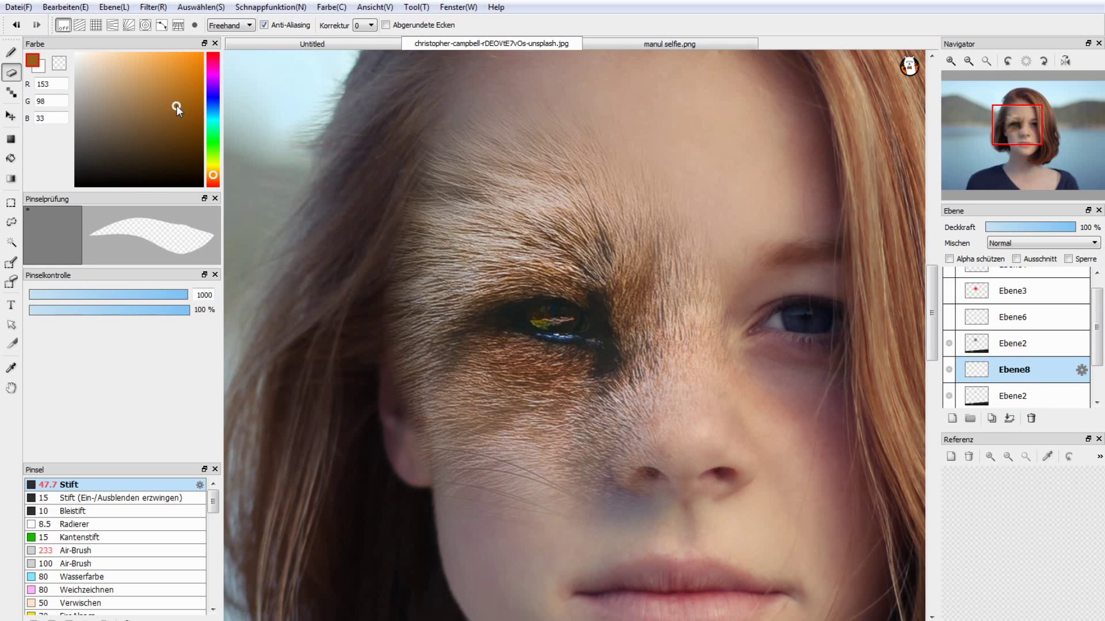
{"action": "left_click_drag", "start_coordinate": [138, 98], "coordinate": [149, 83]}
Paint amber over the fox eye with Stift, fade it to 25%, and set a fine black pen.
{"action": "key", "text": "b"}
{"action": "left_click_drag", "start_coordinate": [160, 295], "coordinate": [173, 302]}
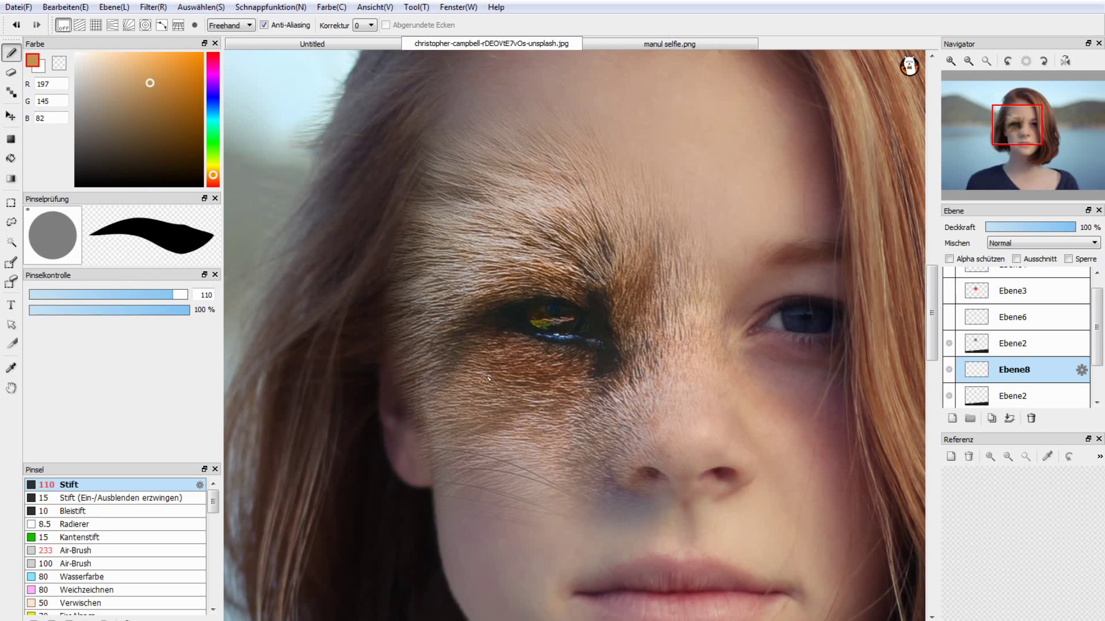
{"action": "left_click_drag", "start_coordinate": [541, 314], "coordinate": [537, 319]}
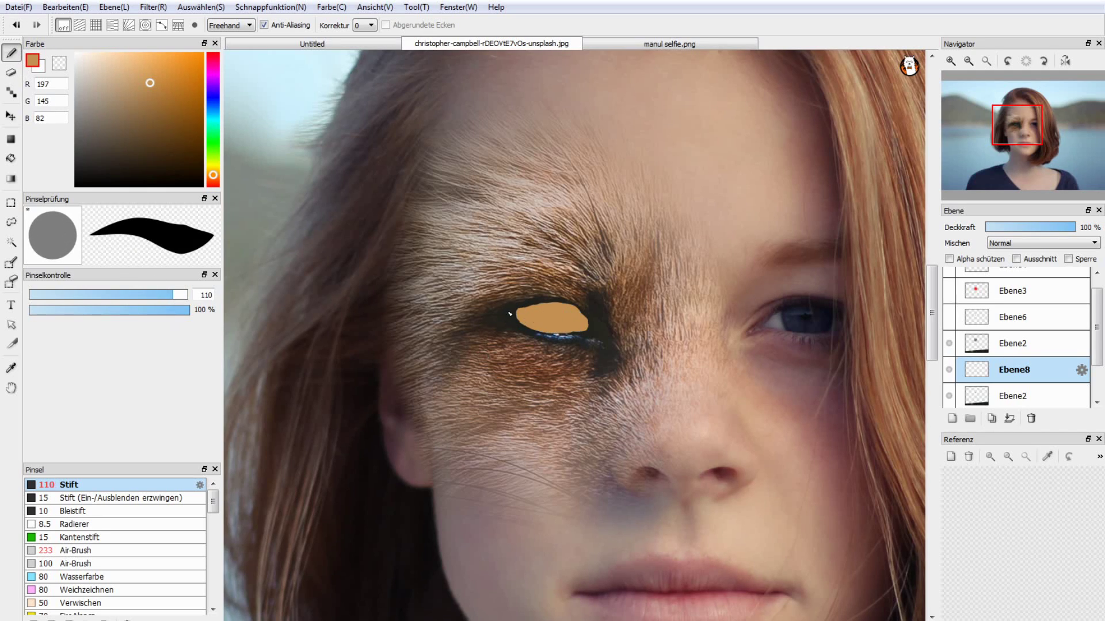
{"action": "left_click_drag", "start_coordinate": [1032, 228], "coordinate": [1007, 231]}
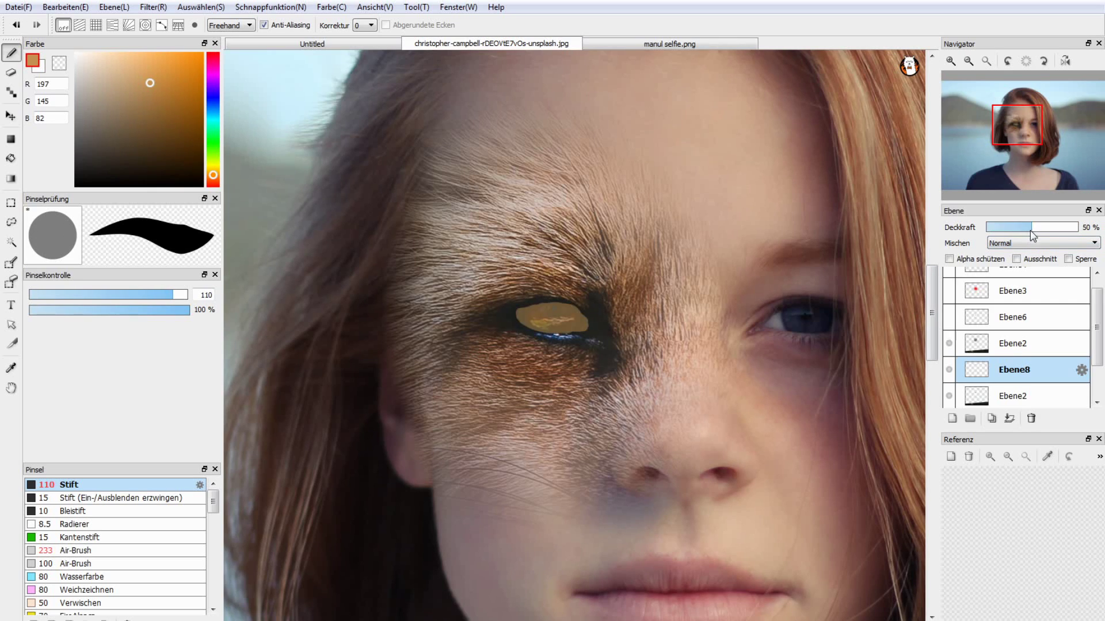
{"action": "mouse_move", "coordinate": [1007, 231]}
{"action": "left_mouse_down"}
{"action": "mouse_move", "coordinate": [1043, 236]}
{"action": "mouse_move", "coordinate": [1007, 228]}
{"action": "left_mouse_up"}
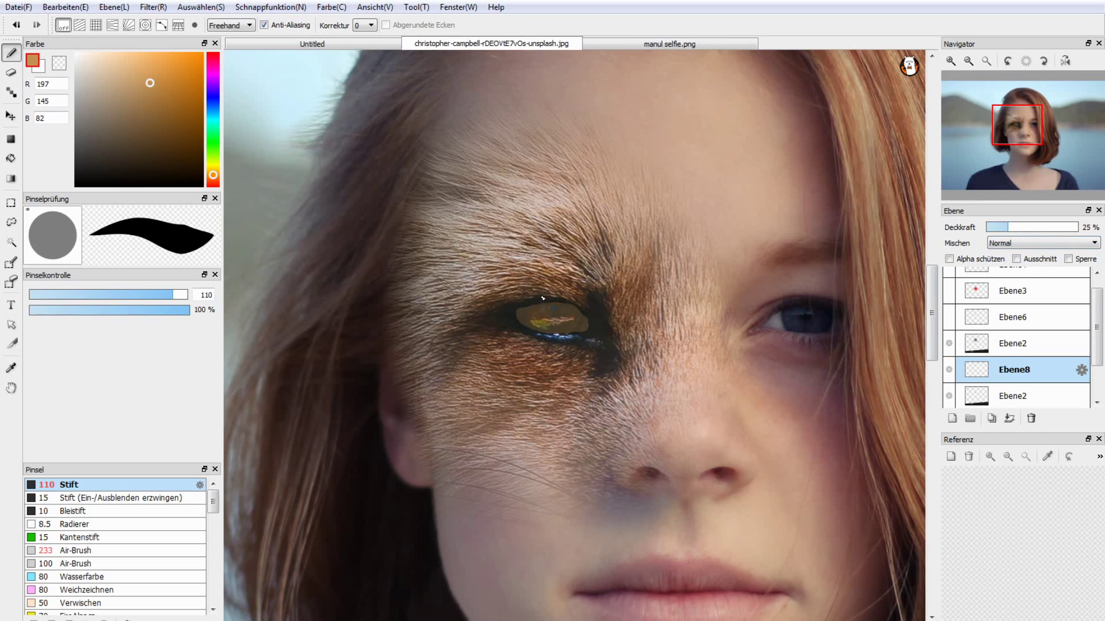
{"action": "key", "text": "d"}
{"action": "left_click_drag", "start_coordinate": [156, 294], "coordinate": [118, 295]}
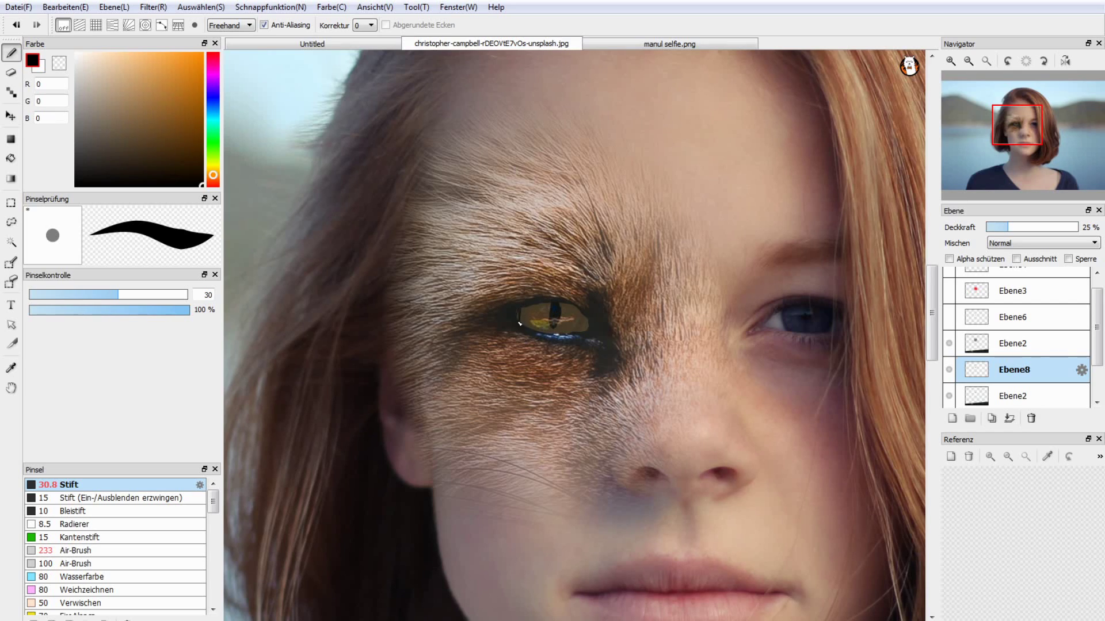
Try the Weichzeichnen and Air-Brush brushes and fade Ebene8 to about 6% opacity.
{"action": "left_click", "coordinate": [115, 590]}
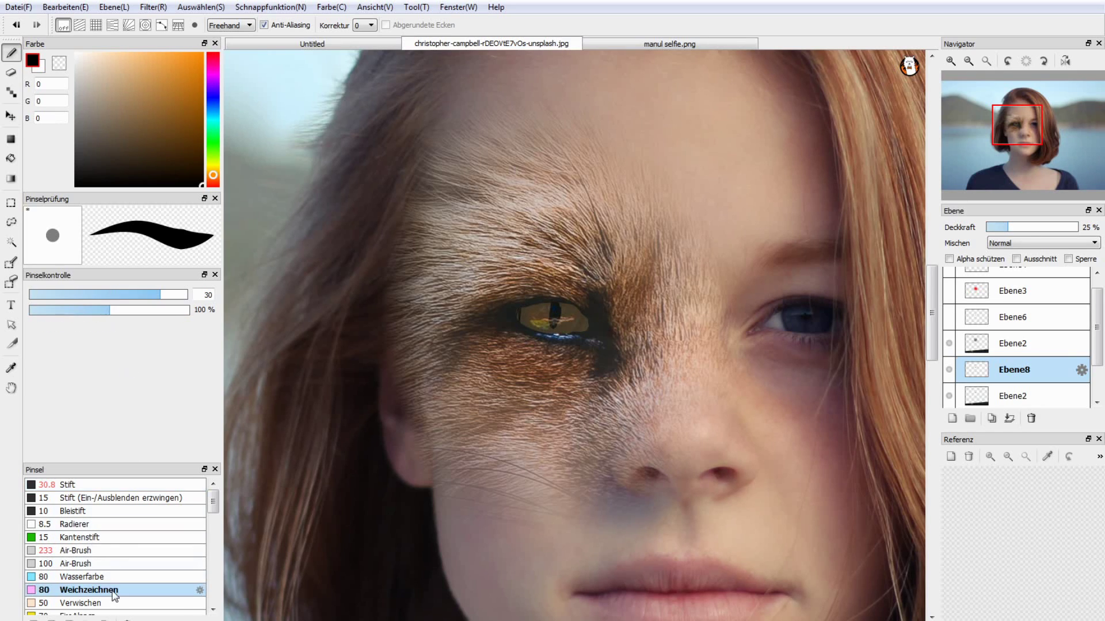
{"action": "left_click_drag", "start_coordinate": [213, 501], "coordinate": [214, 553]}
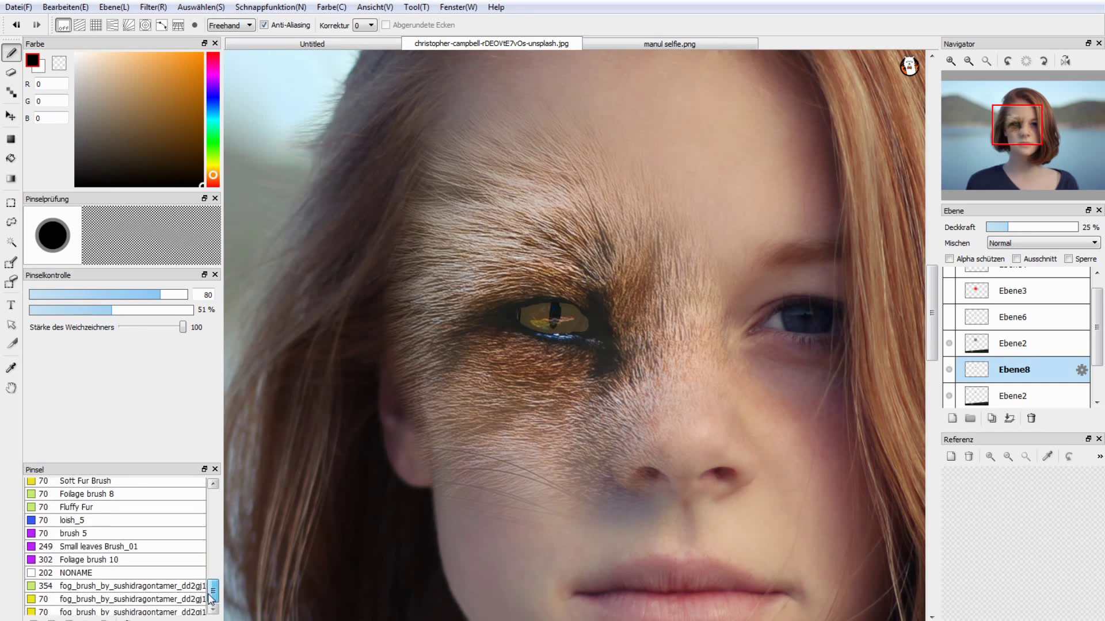
{"action": "left_click_drag", "start_coordinate": [214, 552], "coordinate": [213, 500]}
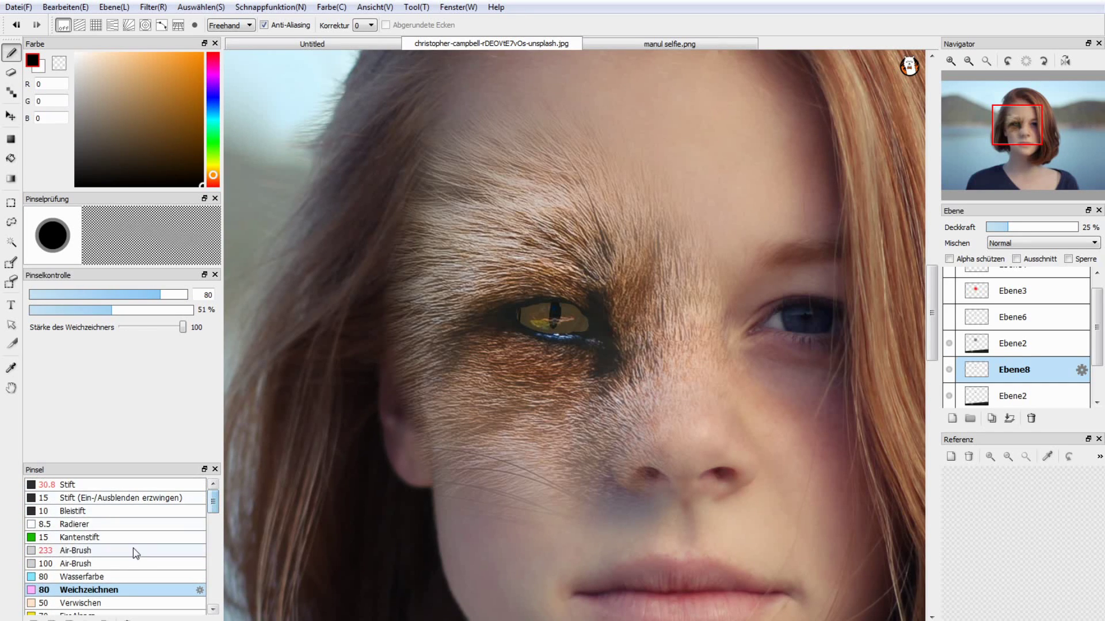
{"action": "left_click", "coordinate": [136, 551]}
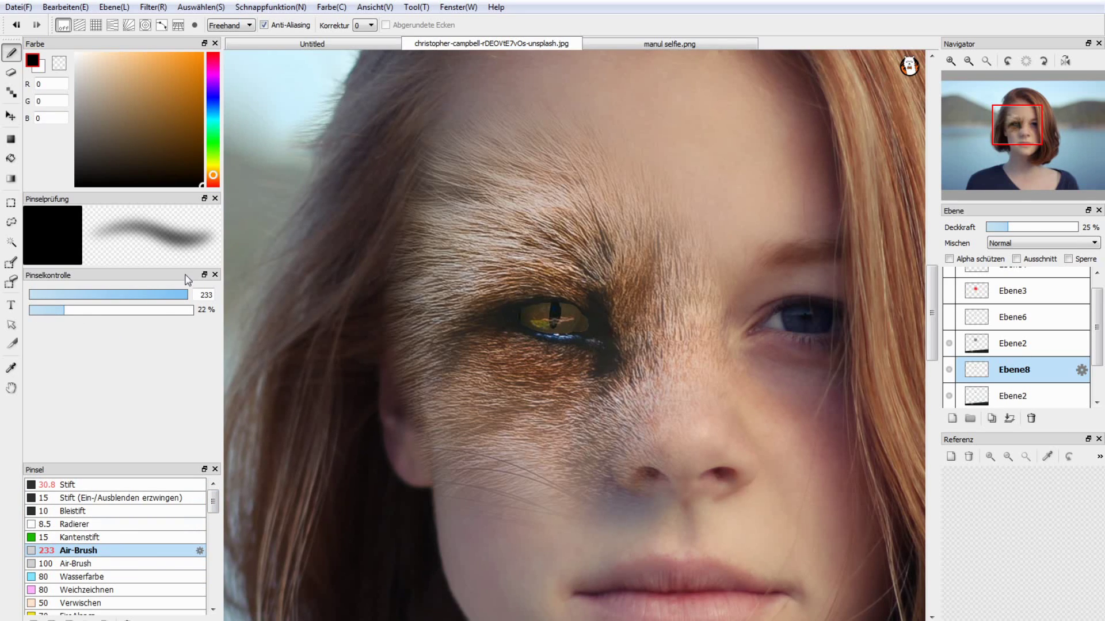
{"action": "left_click_drag", "start_coordinate": [172, 296], "coordinate": [182, 305]}
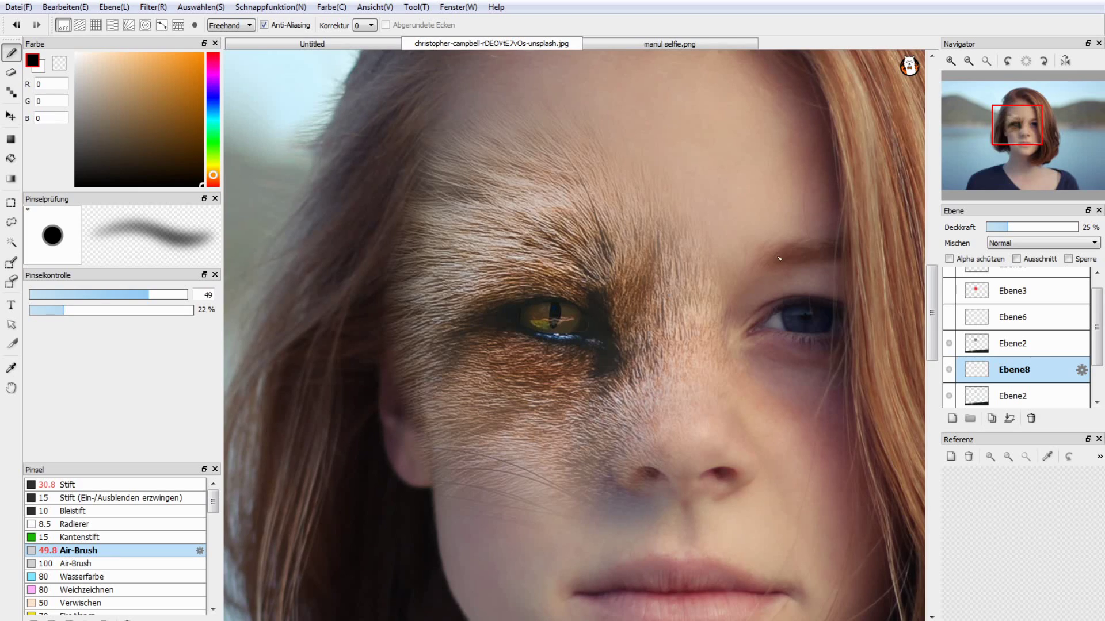
{"action": "left_click_drag", "start_coordinate": [1006, 227], "coordinate": [992, 229]}
Return to Weichzeichnen at size 146 and bring Ebene8 back to about 11% opacity.
{"action": "mouse_move", "coordinate": [213, 501]}
{"action": "left_mouse_down"}
{"action": "mouse_move", "coordinate": [215, 596]}
{"action": "mouse_move", "coordinate": [214, 572]}
{"action": "left_mouse_up"}
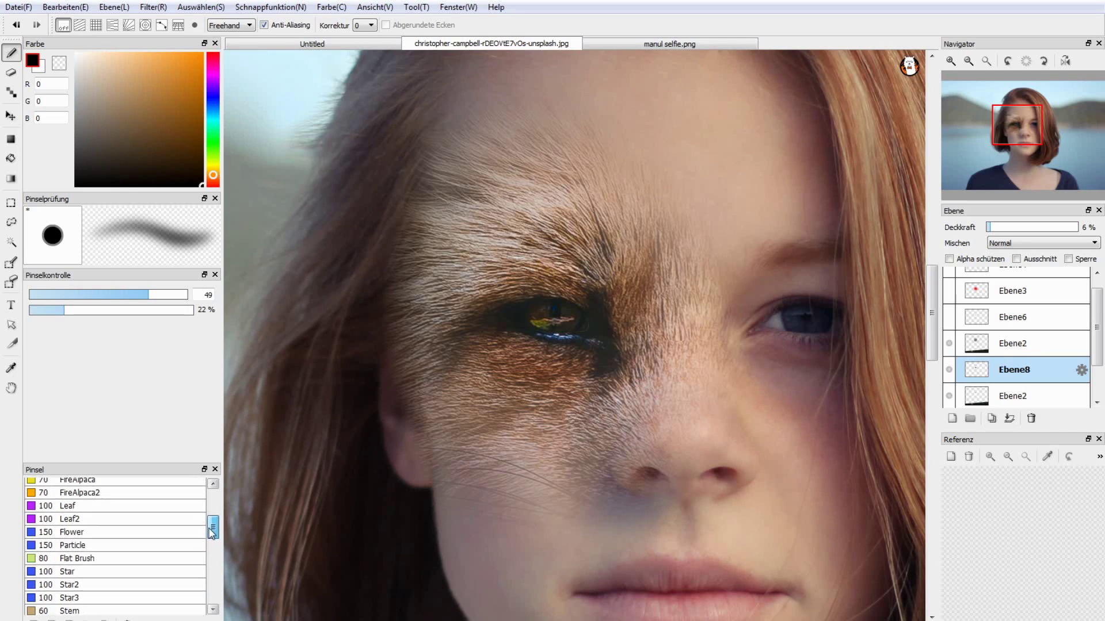
{"action": "left_click_drag", "start_coordinate": [214, 572], "coordinate": [213, 524]}
{"action": "left_click", "coordinate": [140, 506]}
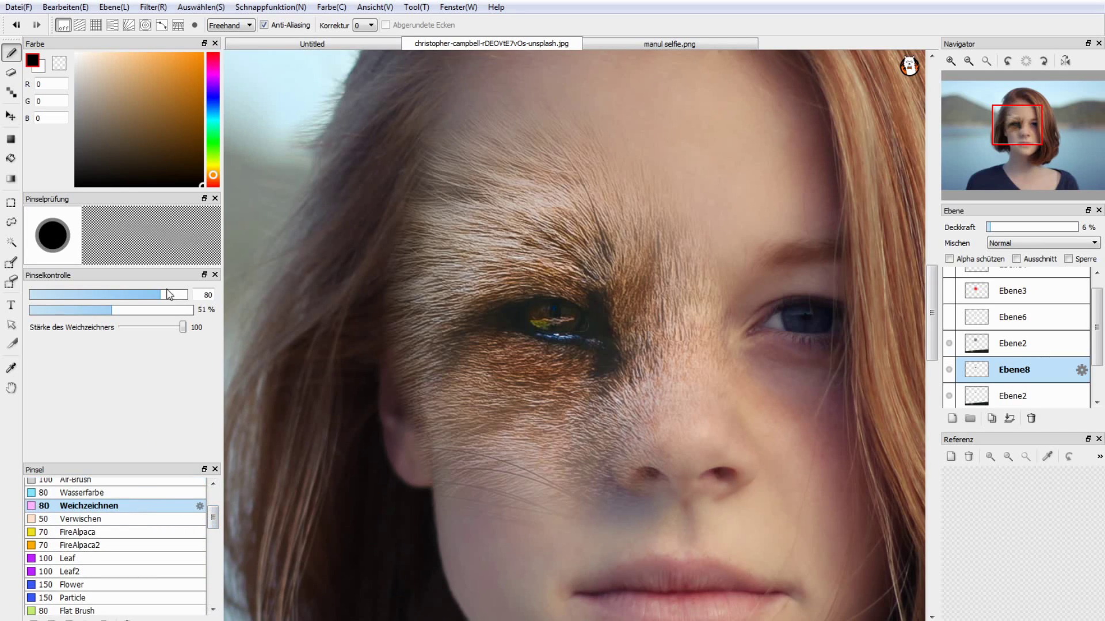
{"action": "left_click", "coordinate": [189, 295]}
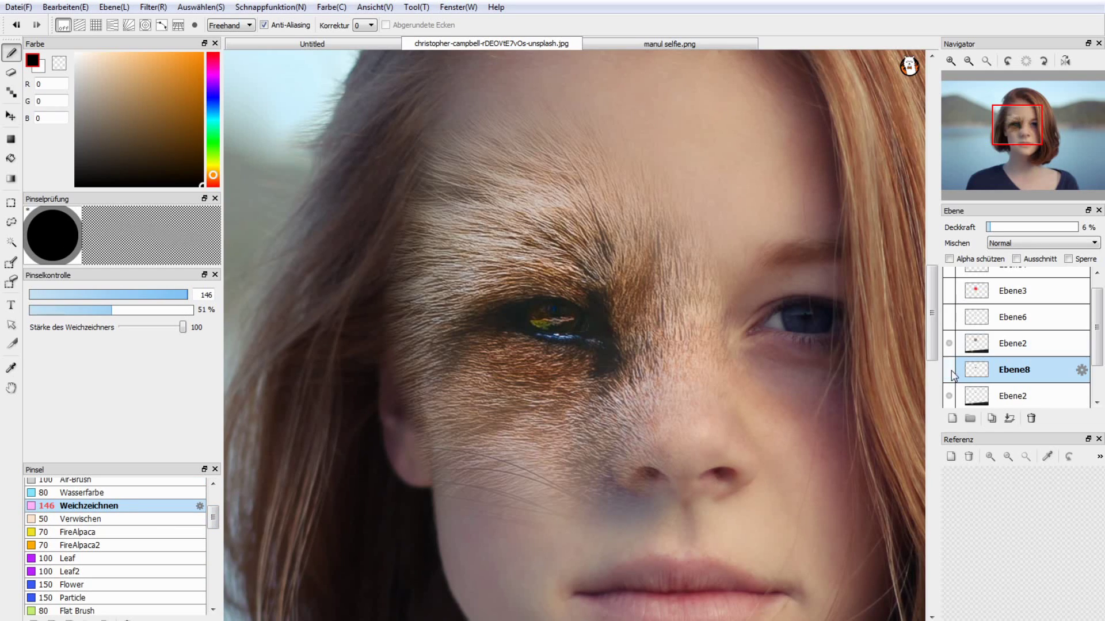
{"action": "left_click_drag", "start_coordinate": [989, 229], "coordinate": [999, 230]}
{"action": "left_click", "coordinate": [950, 372]}
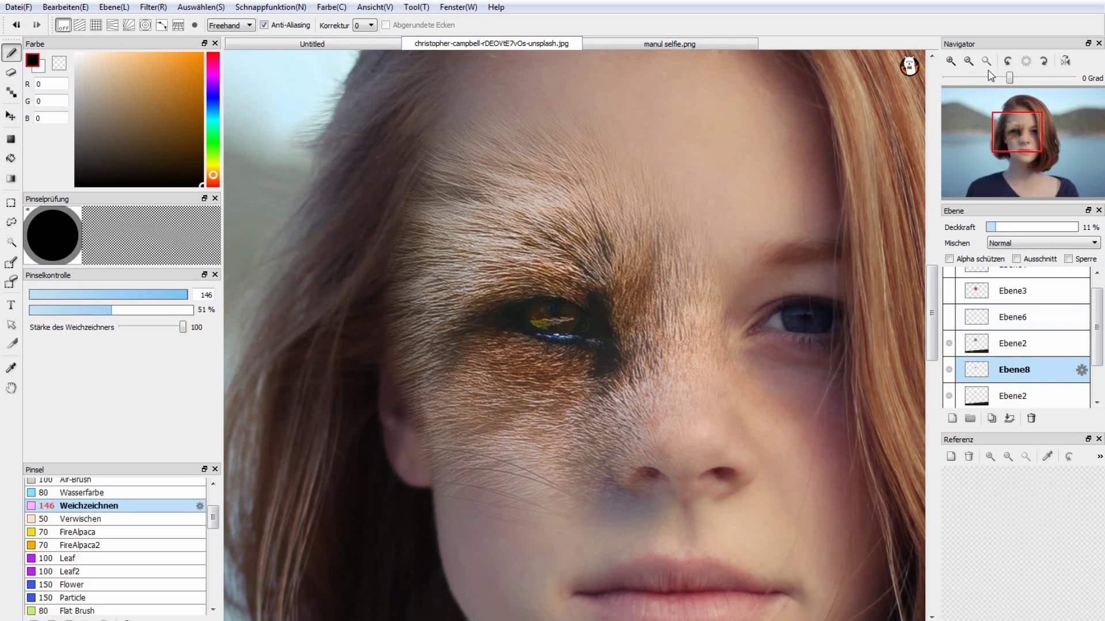
Bring the girl's blue eye into view and add a new layer above Ebene1.
{"action": "left_click", "coordinate": [969, 61]}
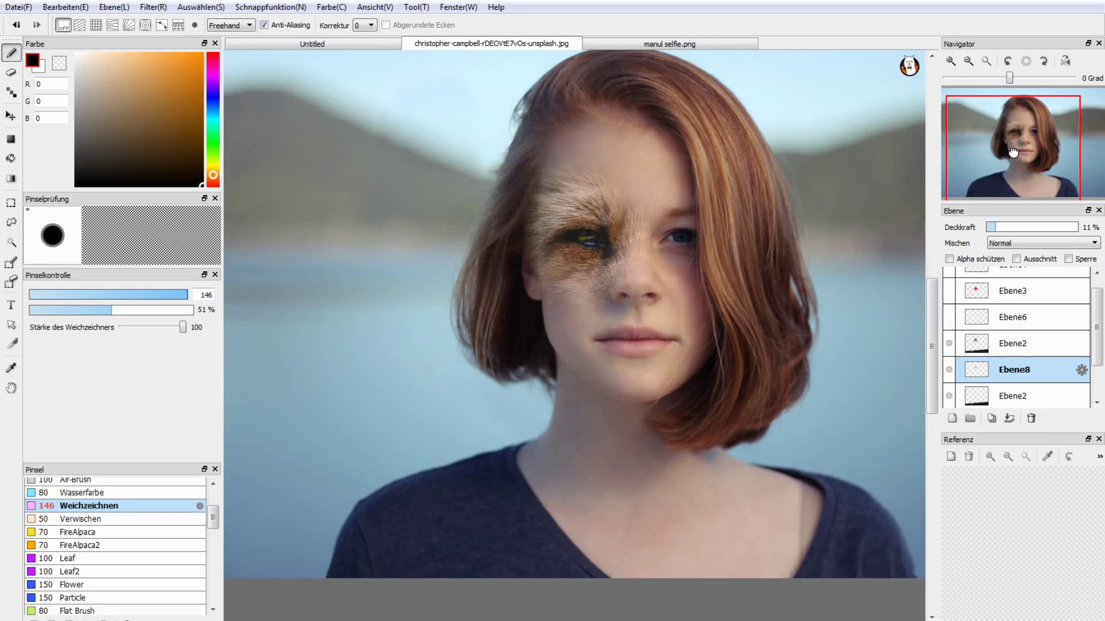
{"action": "scroll", "coordinate": [1024, 144], "scroll_direction": "up", "scroll_amount": 2}
{"action": "scroll", "coordinate": [1024, 145], "scroll_direction": "up", "scroll_amount": 2}
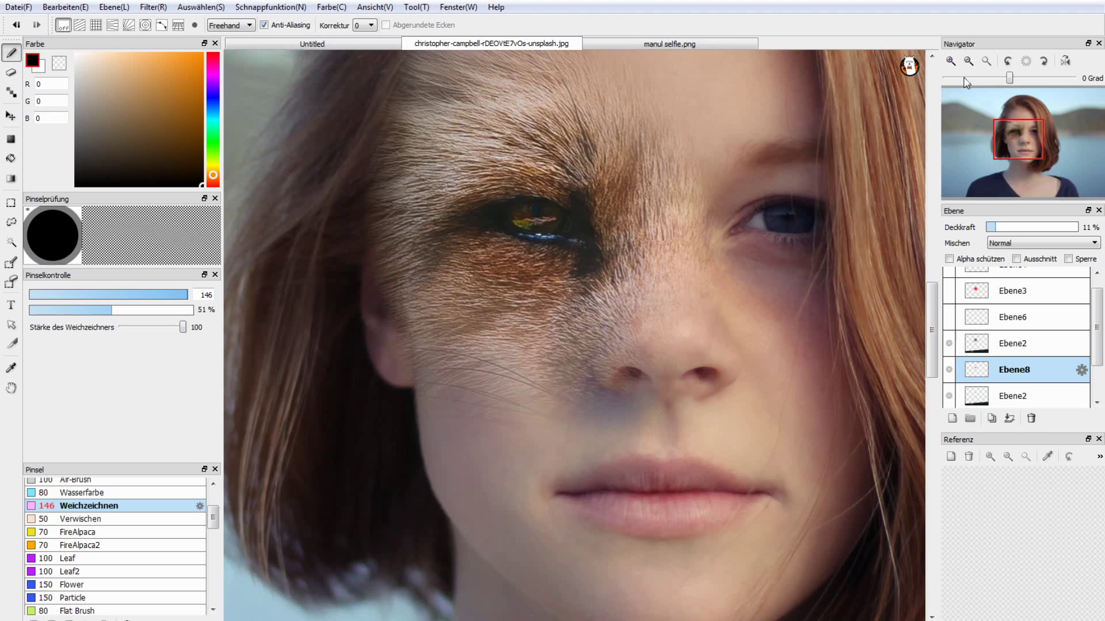
{"action": "left_click_drag", "start_coordinate": [1027, 148], "coordinate": [1047, 131]}
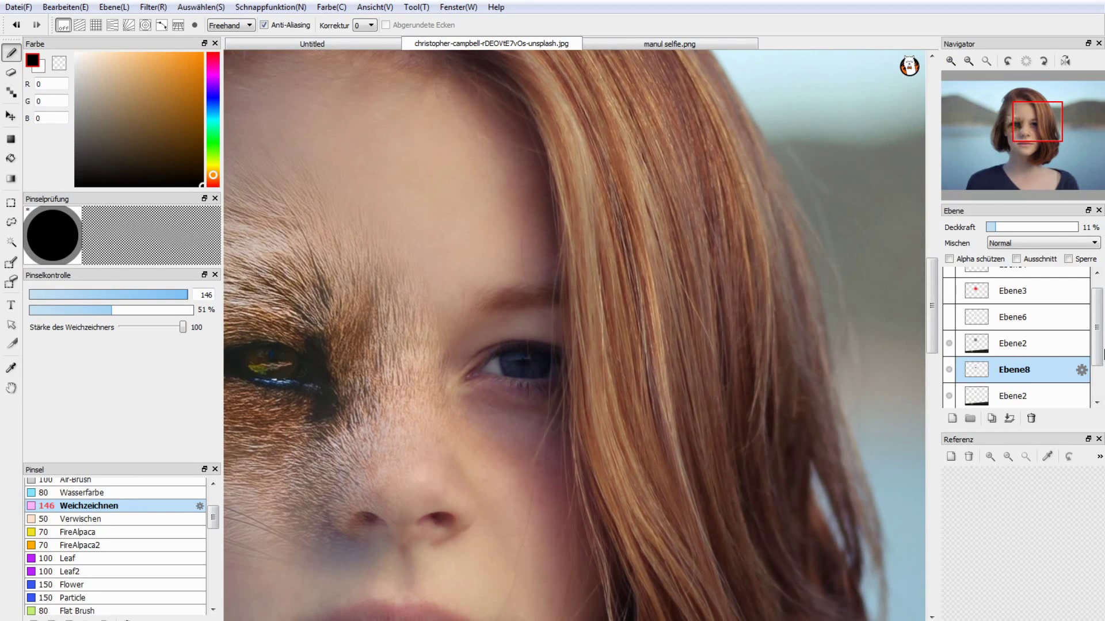
{"action": "left_click_drag", "start_coordinate": [1103, 332], "coordinate": [1097, 374]}
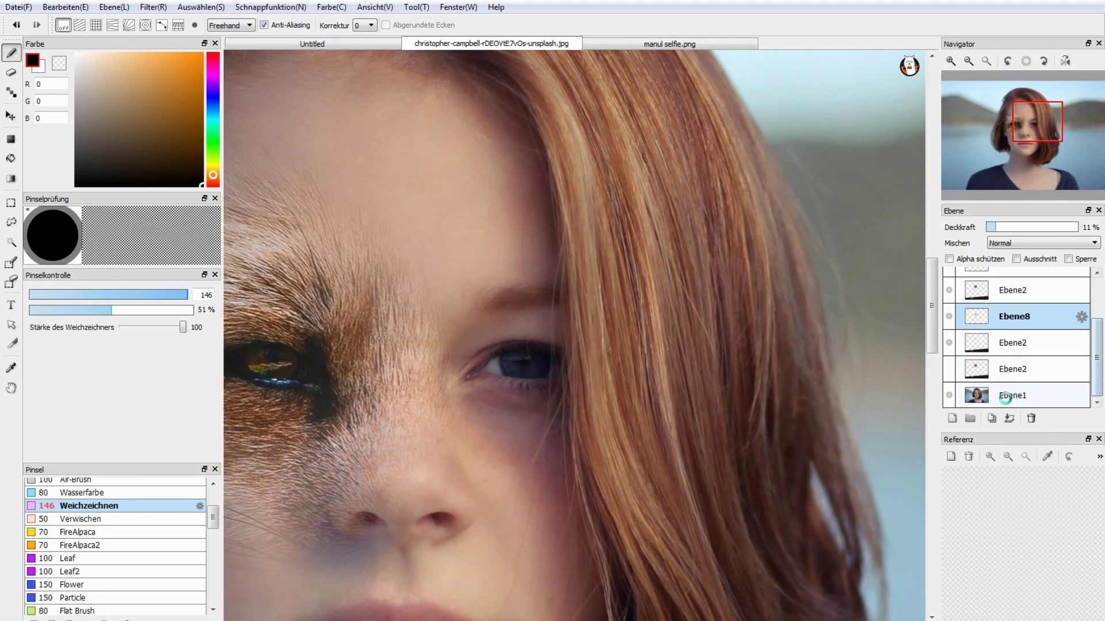
{"action": "left_click", "coordinate": [1012, 396]}
{"action": "left_click", "coordinate": [952, 419]}
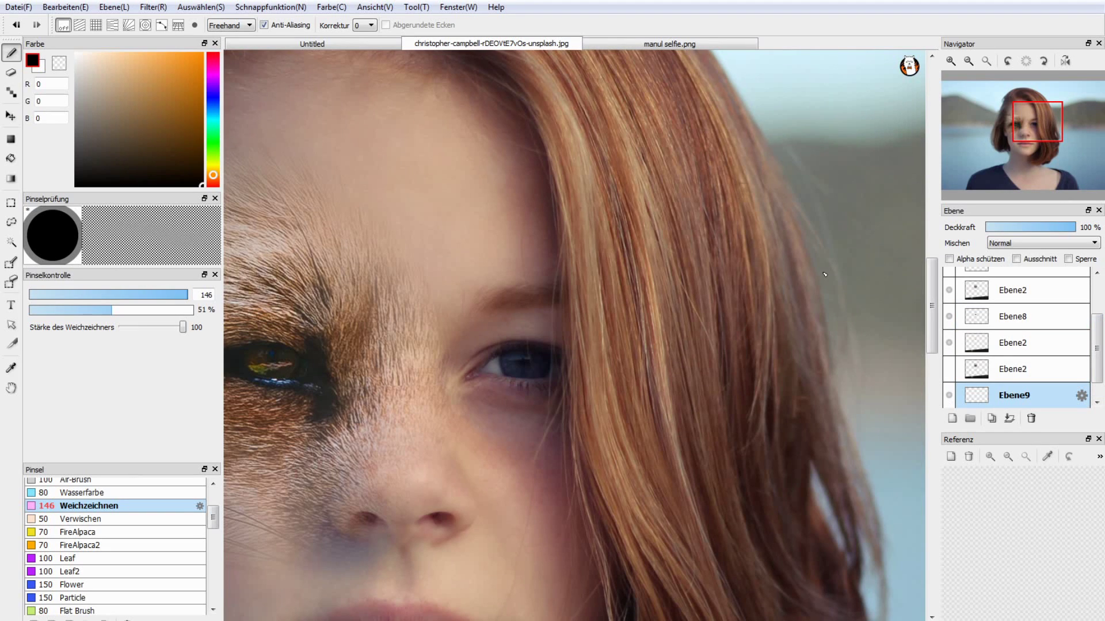
Pick dark brown (R124 G79 B26), zoom in on the right eye, and choose Air-Brush.
{"action": "left_click_drag", "start_coordinate": [178, 80], "coordinate": [177, 94]}
{"action": "left_click", "coordinate": [177, 123]}
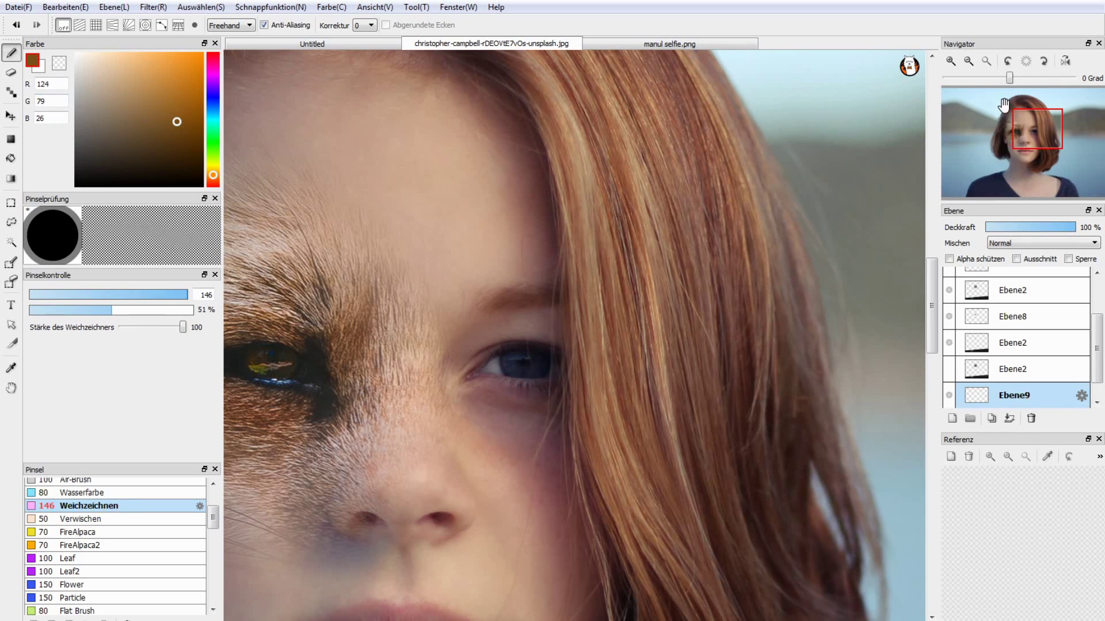
{"action": "left_click", "coordinate": [951, 60]}
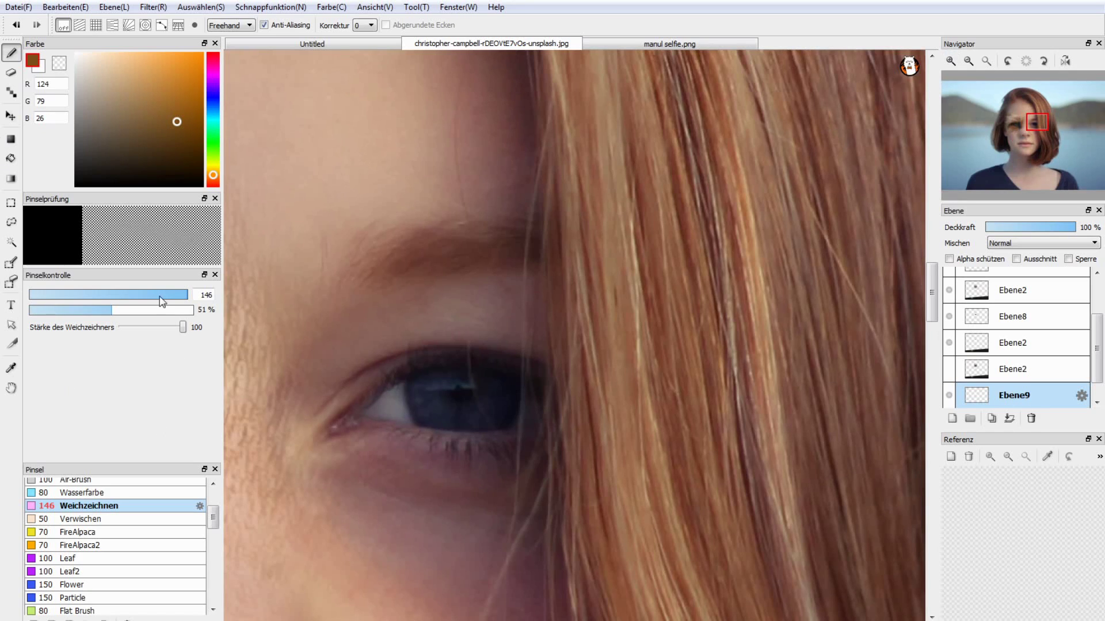
{"action": "scroll", "coordinate": [173, 523], "scroll_direction": "up", "scroll_amount": 3}
{"action": "scroll", "coordinate": [144, 523], "scroll_direction": "up", "scroll_amount": 1}
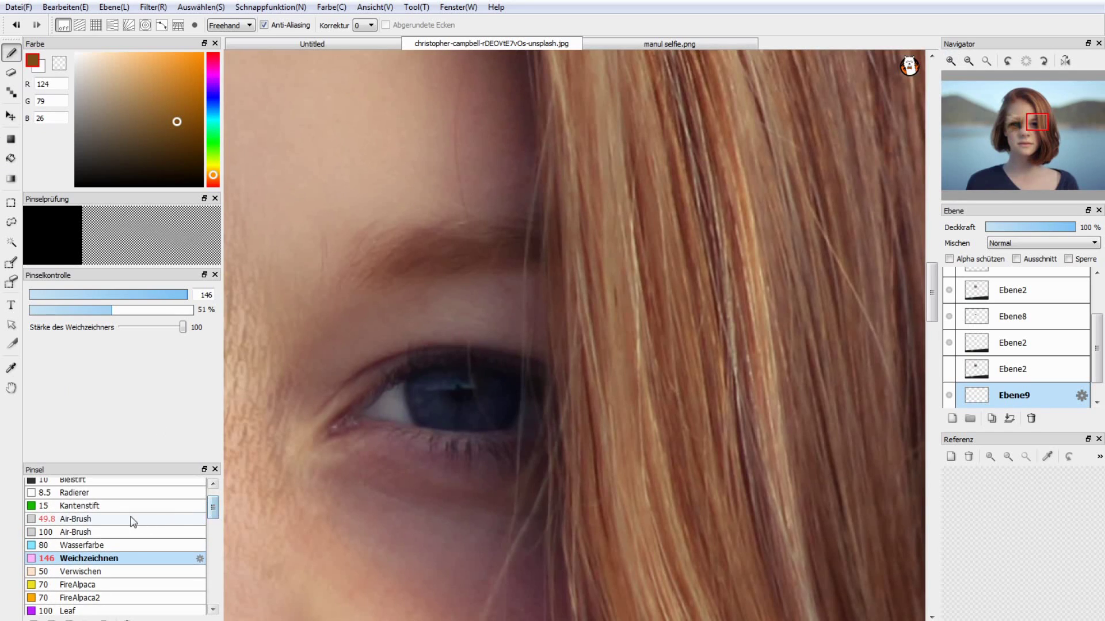
{"action": "left_click", "coordinate": [130, 519]}
Airbrush at size 32 over the blue iris on Ebene9, then fade Ebene9 to 18%.
{"action": "left_click_drag", "start_coordinate": [567, 333], "coordinate": [547, 332]}
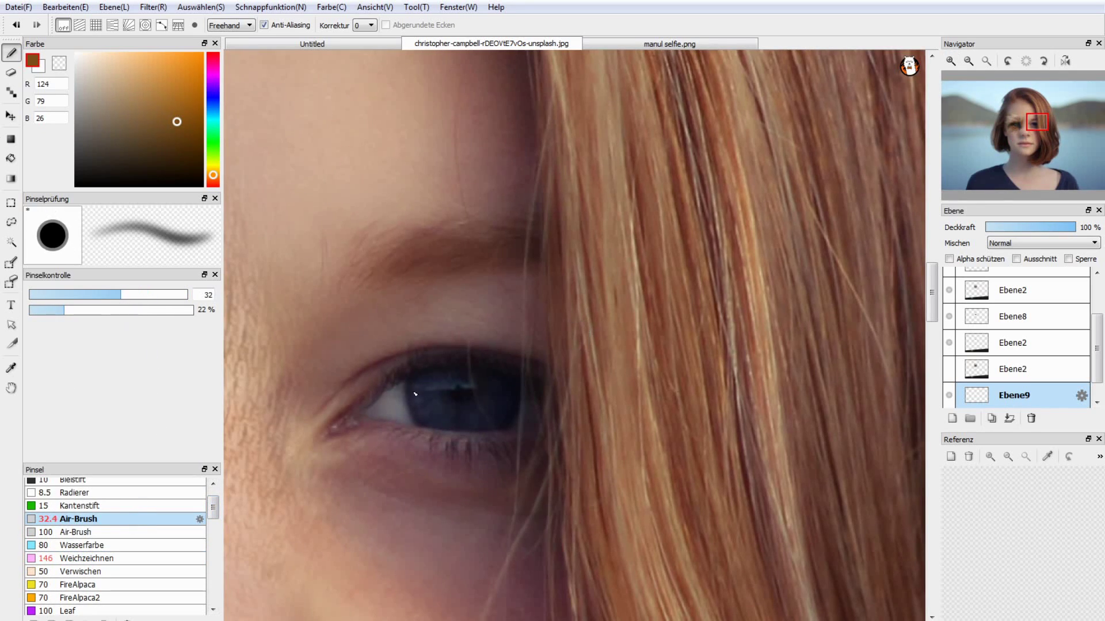
{"action": "mouse_move", "coordinate": [445, 398]}
{"action": "left_mouse_down"}
{"action": "mouse_move", "coordinate": [438, 383]}
{"action": "mouse_move", "coordinate": [423, 391]}
{"action": "mouse_move", "coordinate": [420, 417]}
{"action": "mouse_move", "coordinate": [470, 425]}
{"action": "mouse_move", "coordinate": [486, 406]}
{"action": "mouse_move", "coordinate": [466, 385]}
{"action": "mouse_move", "coordinate": [509, 413]}
{"action": "mouse_move", "coordinate": [509, 391]}
{"action": "mouse_move", "coordinate": [484, 388]}
{"action": "left_mouse_up"}
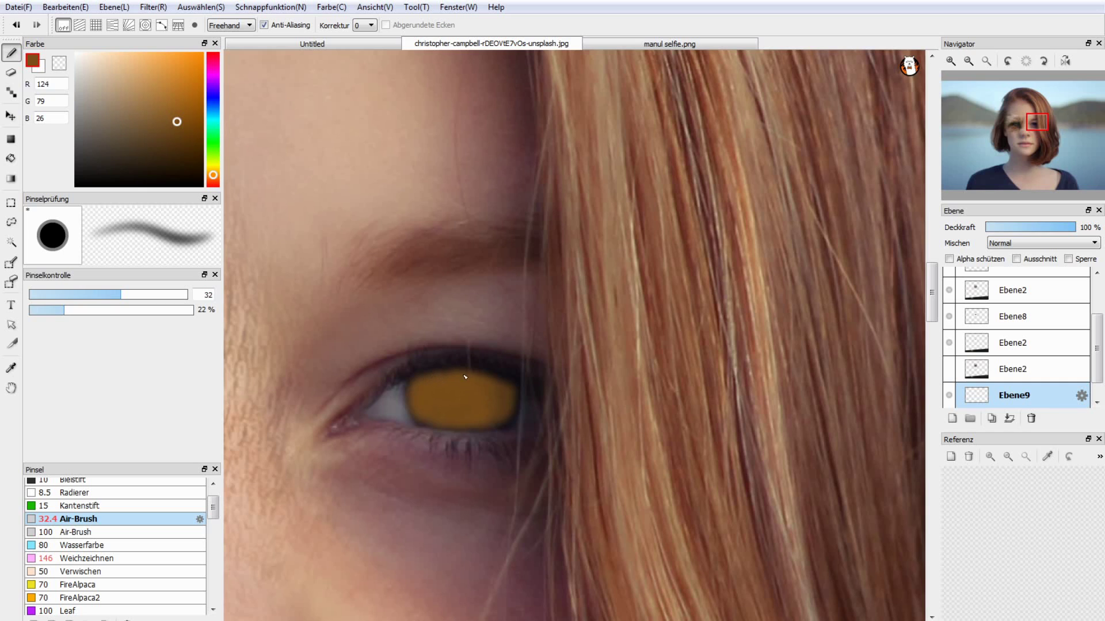
{"action": "left_click", "coordinate": [969, 60]}
{"action": "left_click_drag", "start_coordinate": [1021, 226], "coordinate": [1001, 227]}
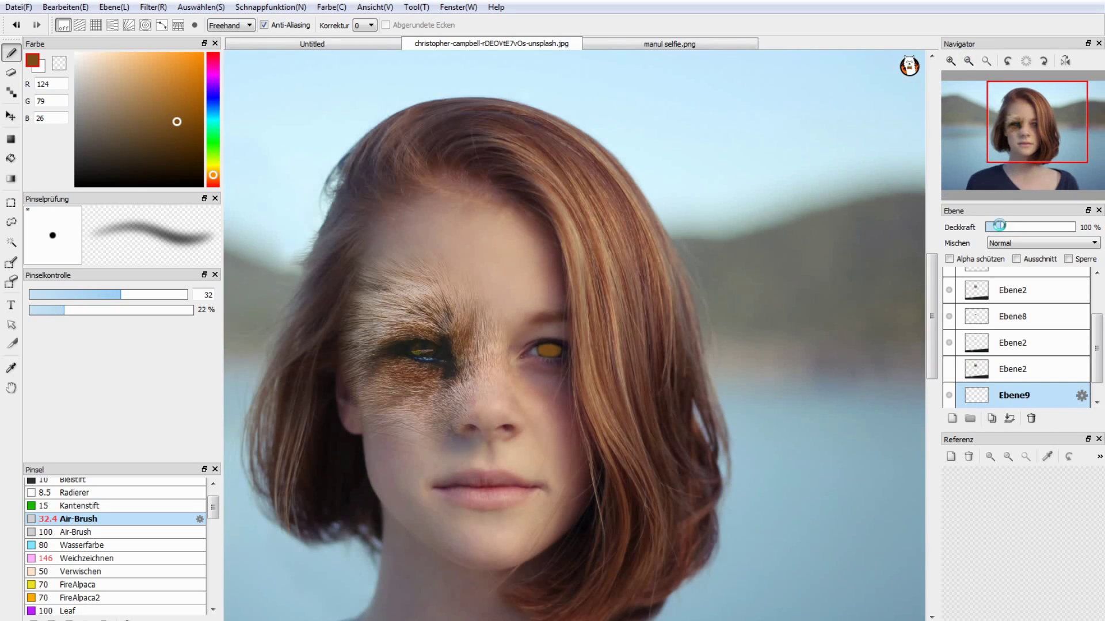
{"action": "left_click", "coordinate": [948, 396]}
{"action": "left_click", "coordinate": [949, 395]}
{"action": "left_click", "coordinate": [951, 60]}
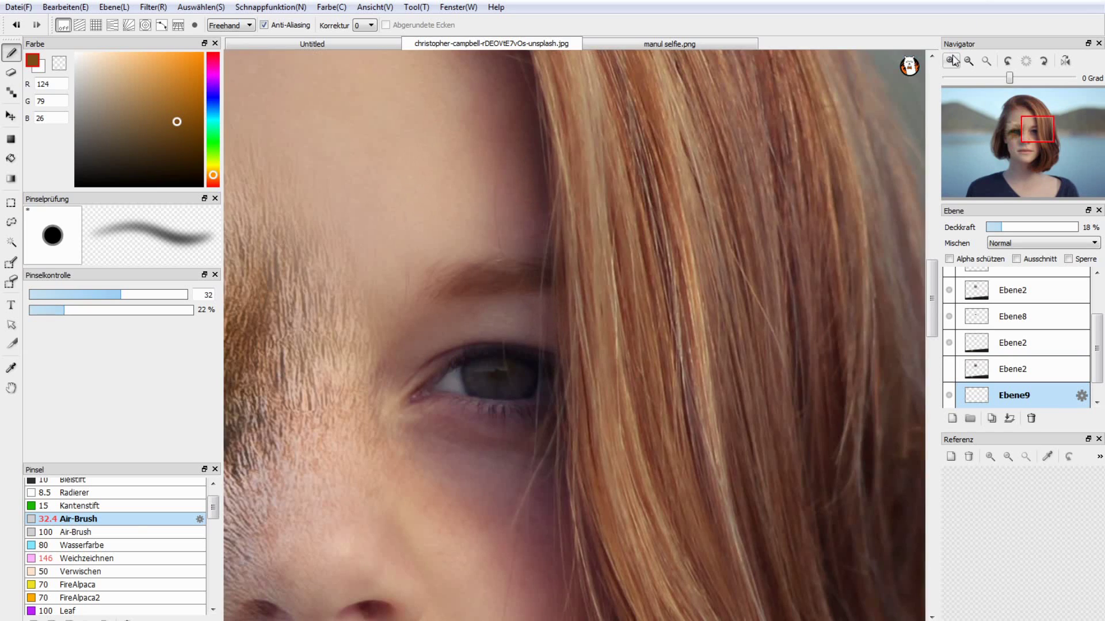
Load the iris selection from Ebene9, add Ebene10, and set a very dark brown airbrush.
{"action": "left_click", "coordinate": [975, 398], "text": "ctrl"}
{"action": "left_click", "coordinate": [951, 418]}
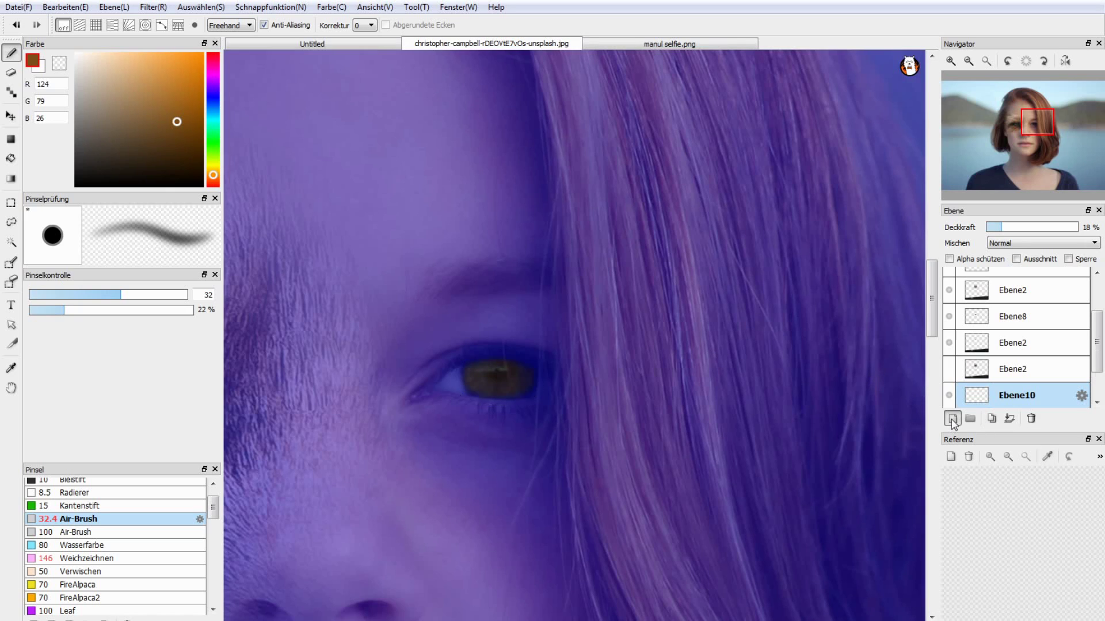
{"action": "left_click", "coordinate": [178, 140]}
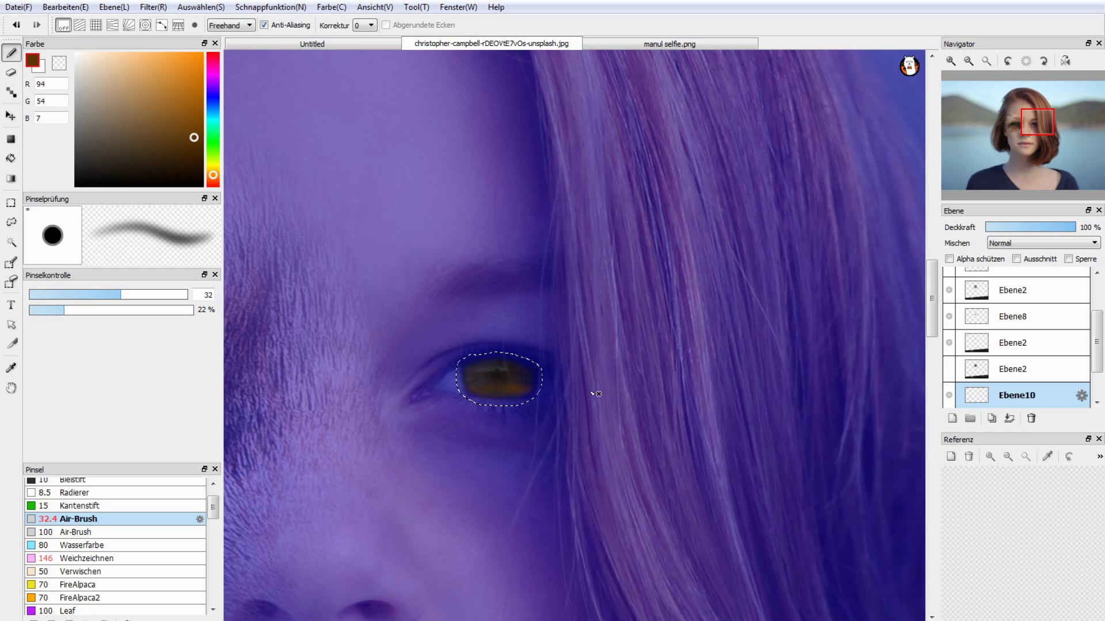
{"action": "key", "text": "ctrl+d"}
{"action": "left_click_drag", "start_coordinate": [191, 162], "coordinate": [190, 176]}
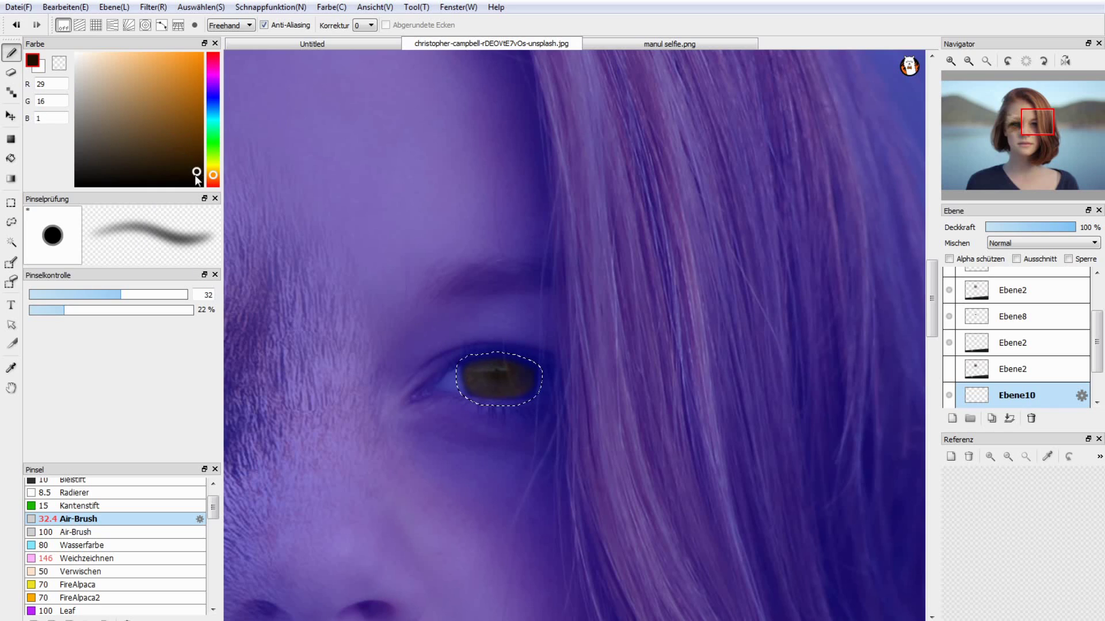
{"action": "left_click_drag", "start_coordinate": [141, 295], "coordinate": [126, 298]}
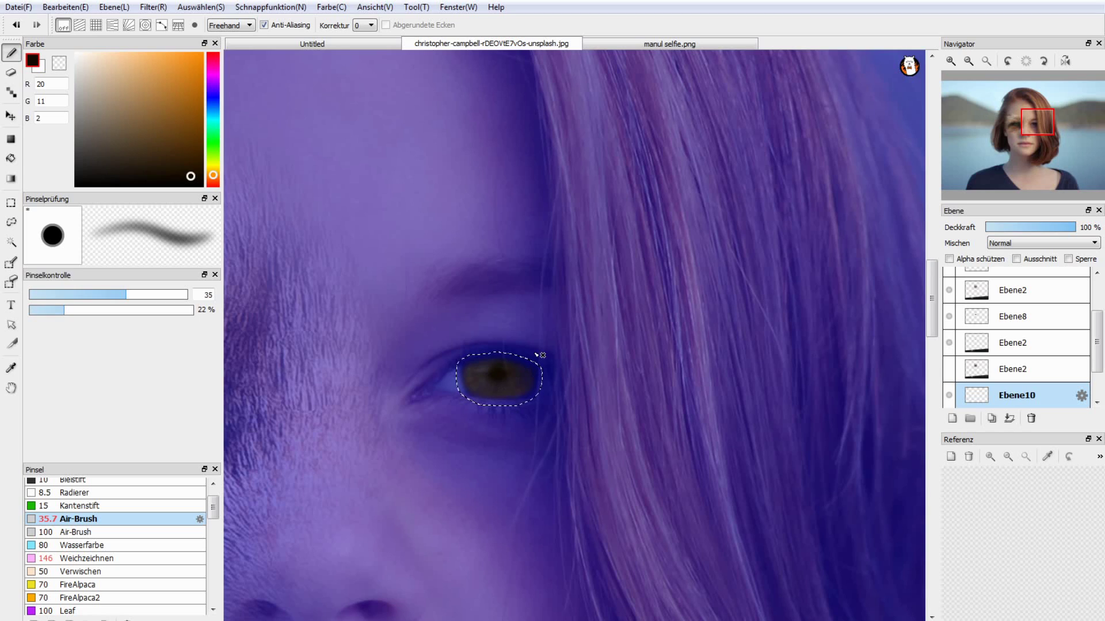
Add Ebene11 for a white highlight, undo it, and clear the iris selection.
{"action": "key", "text": "x"}
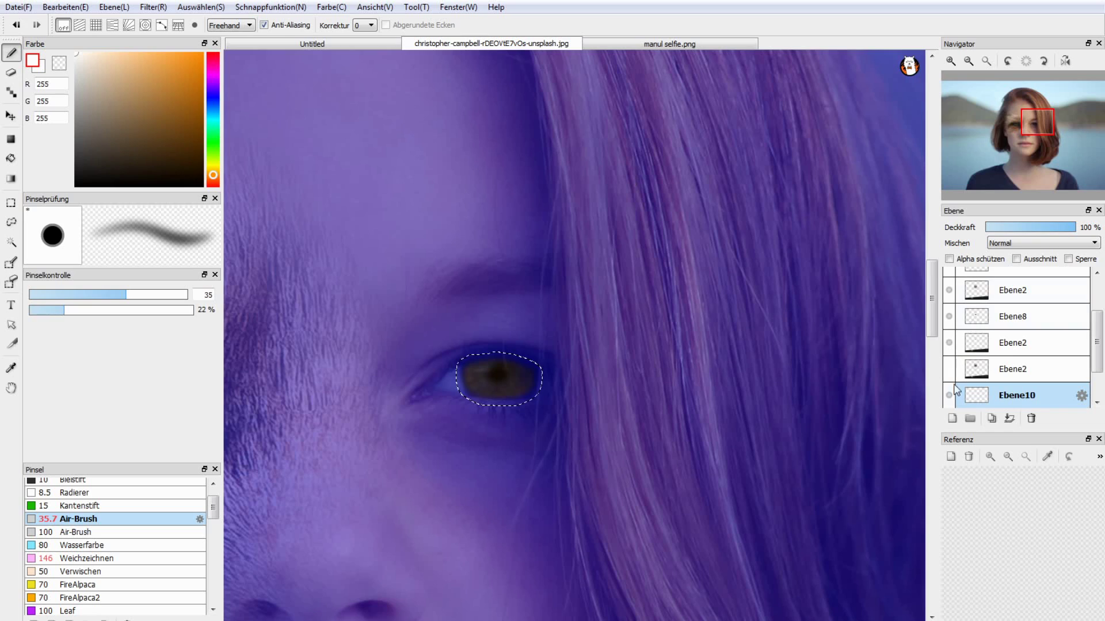
{"action": "left_click", "coordinate": [952, 418]}
{"action": "left_click_drag", "start_coordinate": [482, 368], "coordinate": [498, 370]}
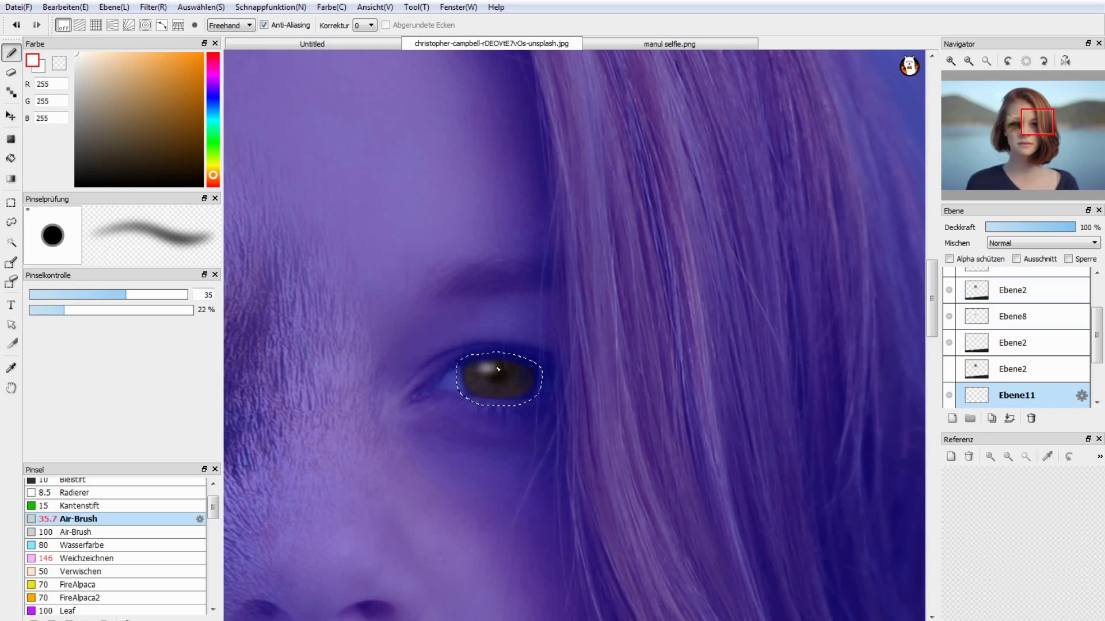
{"action": "key", "text": "ctrl+z"}
{"action": "left_click", "coordinate": [968, 61]}
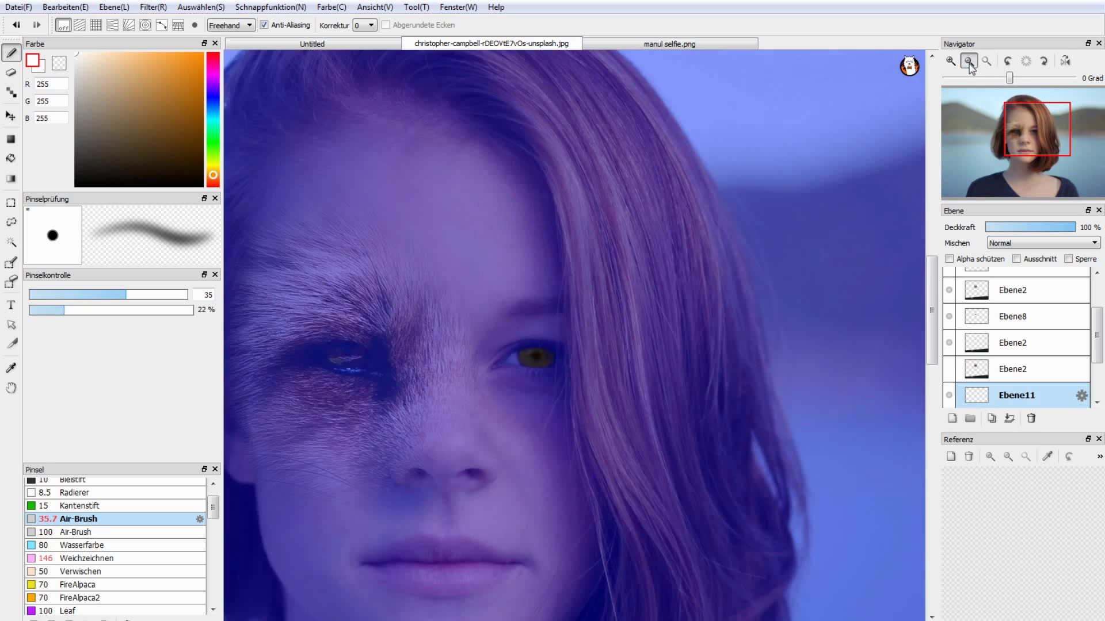
{"action": "key", "text": "ctrl+d"}
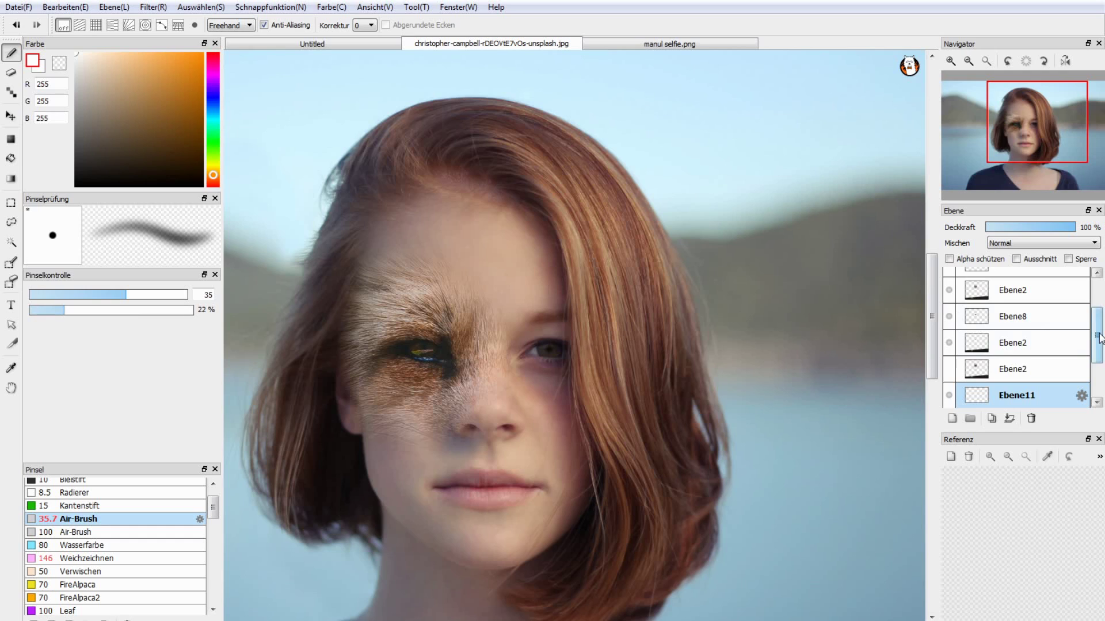
Lower Ebene10's opacity to 66% and check the result zoomed out and in.
{"action": "left_click_drag", "start_coordinate": [1097, 340], "coordinate": [1098, 347]}
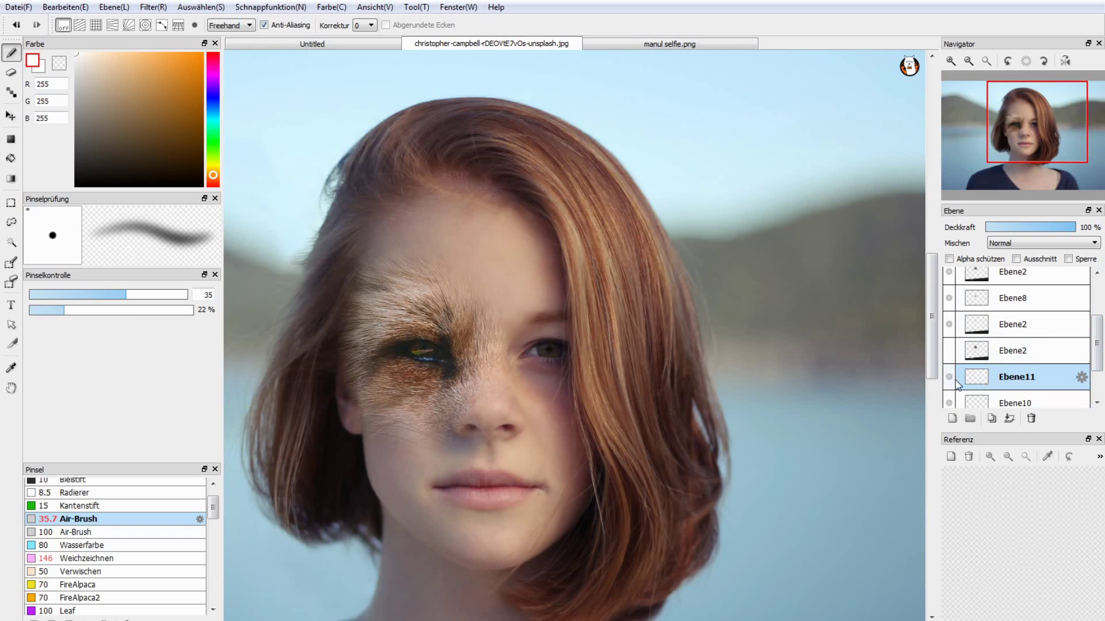
{"action": "left_click", "coordinate": [991, 397]}
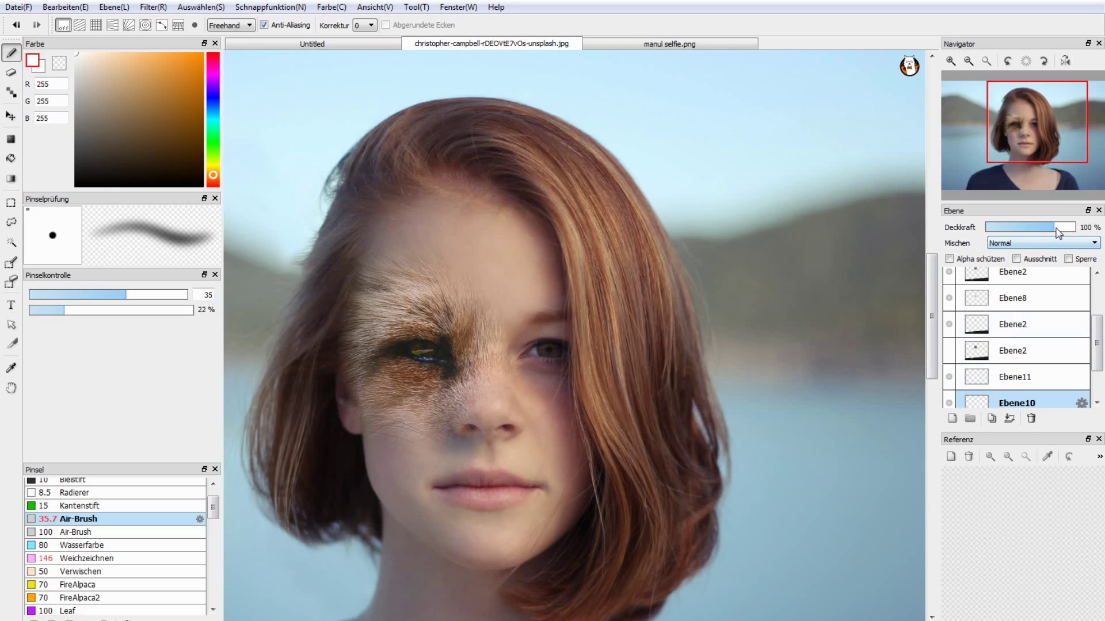
{"action": "left_click_drag", "start_coordinate": [1057, 232], "coordinate": [1048, 233]}
{"action": "left_click", "coordinate": [967, 63]}
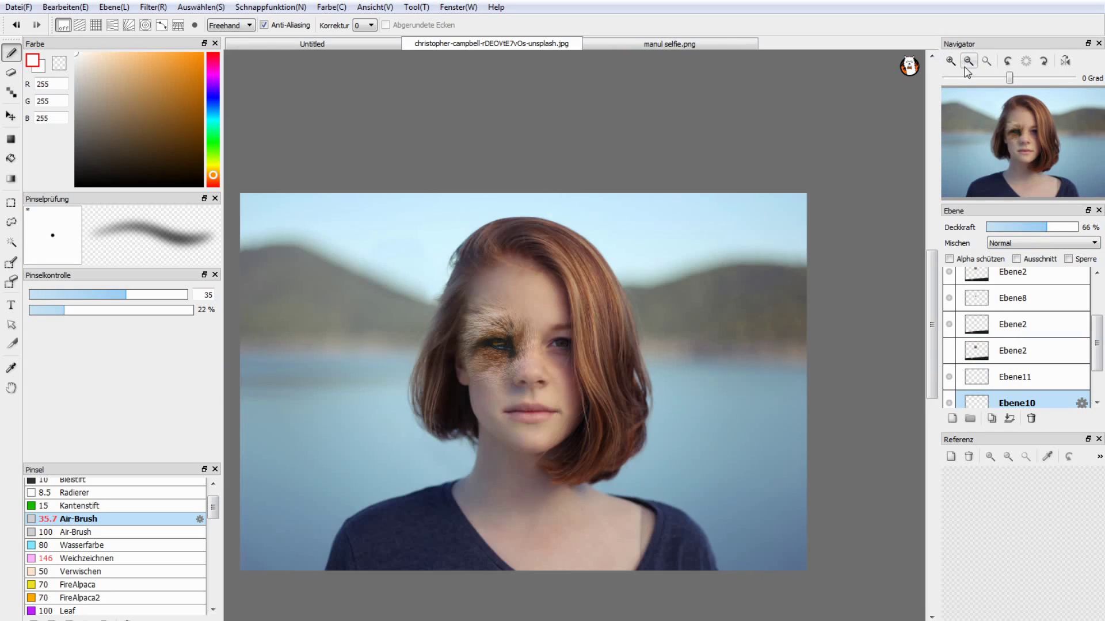
{"action": "left_click_drag", "start_coordinate": [1008, 178], "coordinate": [1022, 131]}
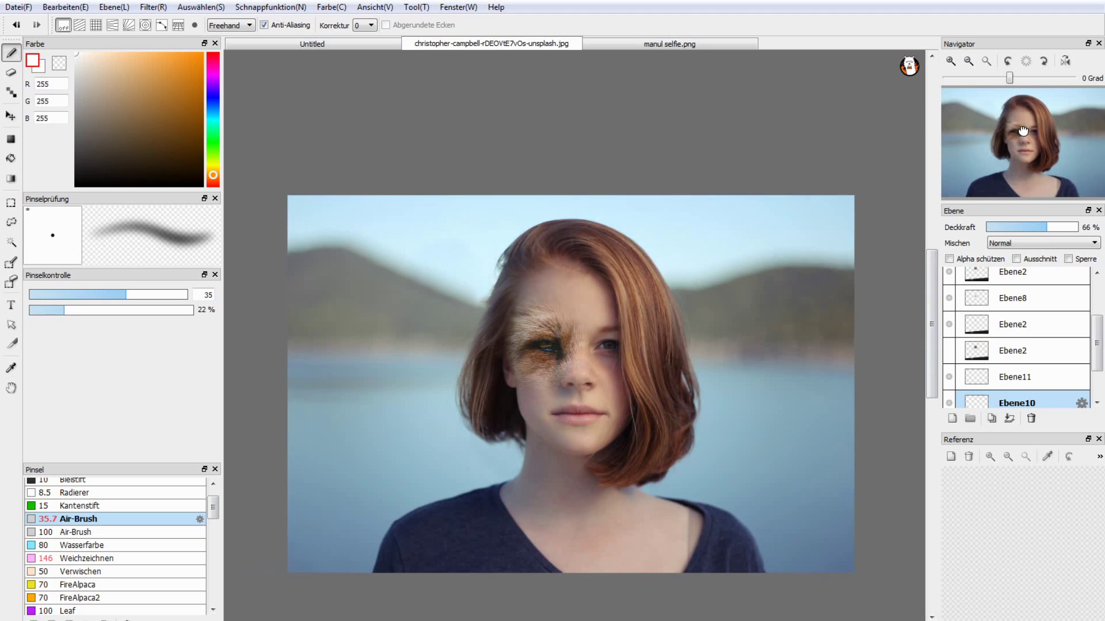
{"action": "scroll", "coordinate": [1013, 115], "scroll_direction": "up", "scroll_amount": 2}
{"action": "left_click", "coordinate": [950, 62]}
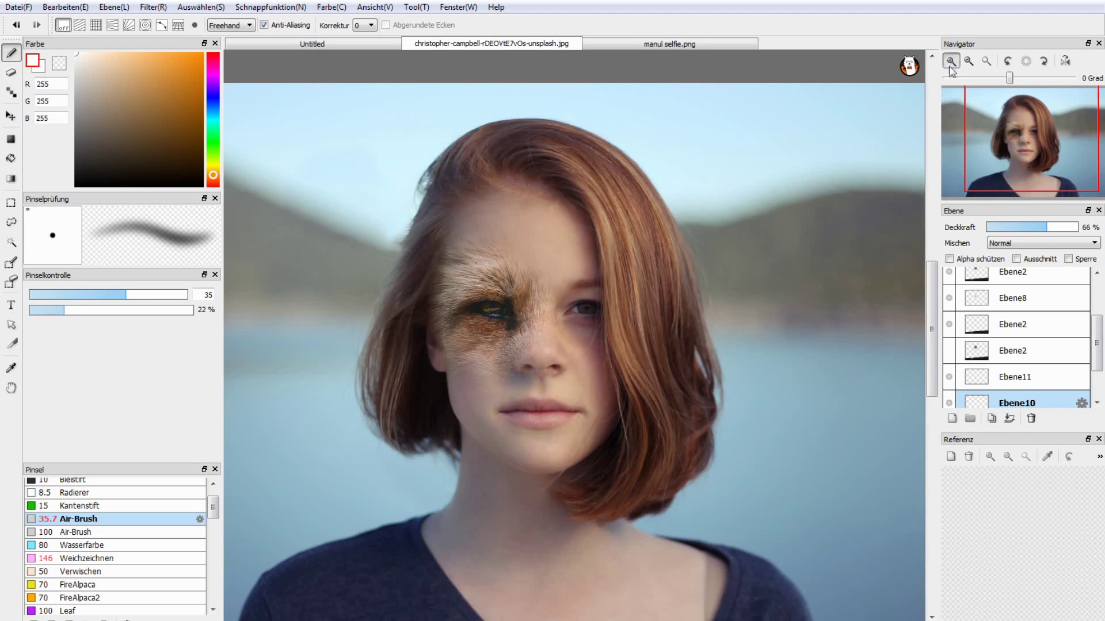
{"action": "left_click_drag", "start_coordinate": [1017, 138], "coordinate": [1020, 139]}
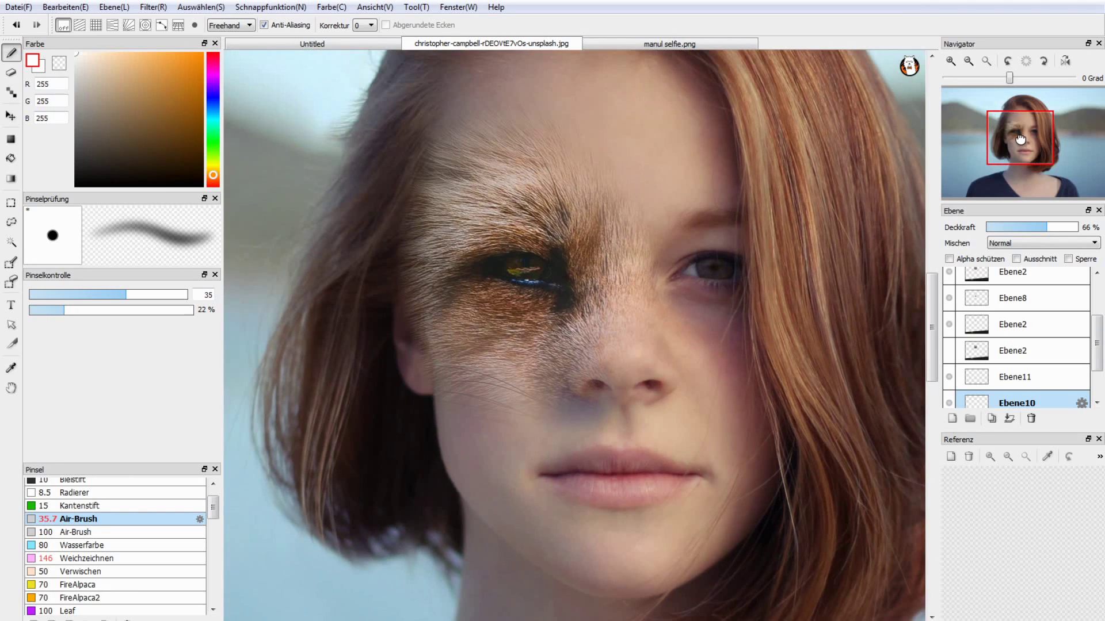
{"action": "left_click", "coordinate": [968, 62]}
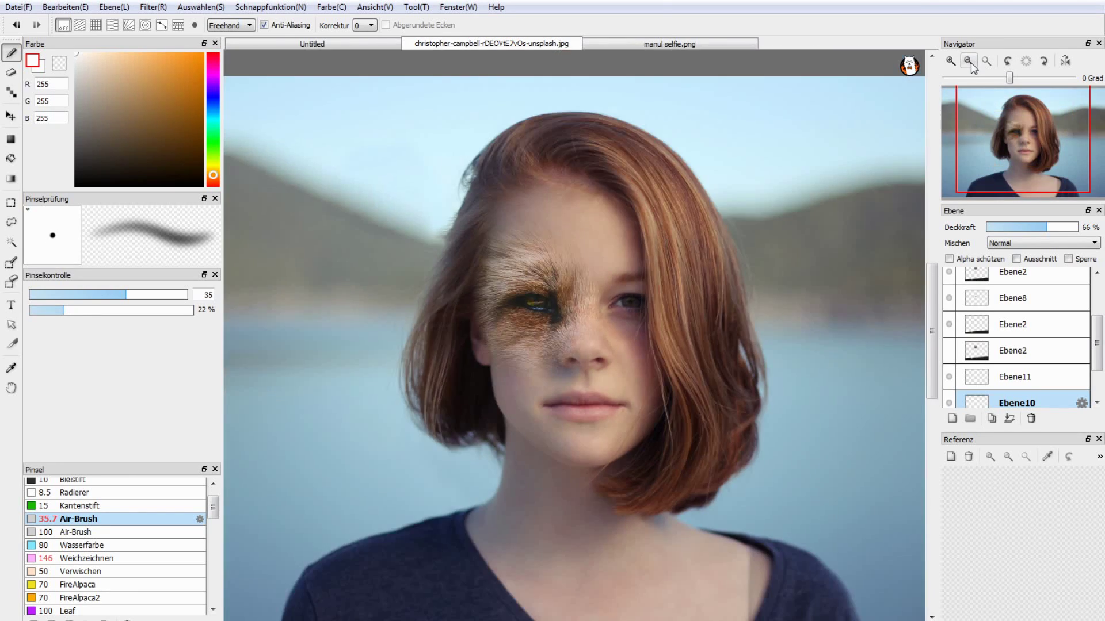
{"action": "left_click", "coordinate": [970, 63]}
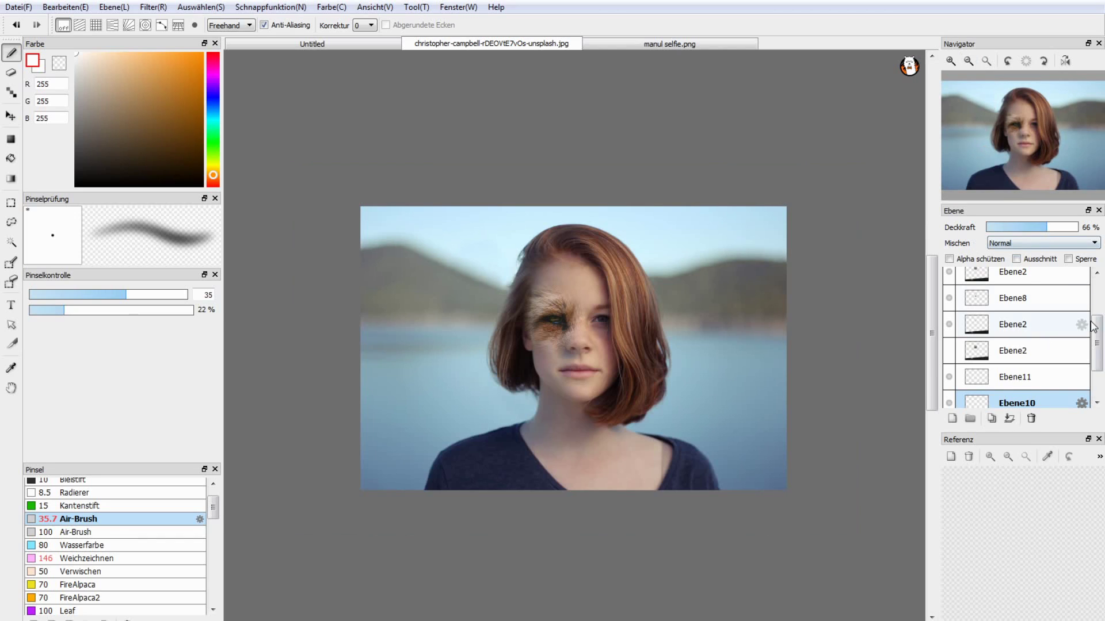
Compare the face with the fur hidden, then raise Ebene2's opacity to 87%.
{"action": "left_click_drag", "start_coordinate": [1098, 345], "coordinate": [1101, 311]}
{"action": "left_click", "coordinate": [948, 348]}
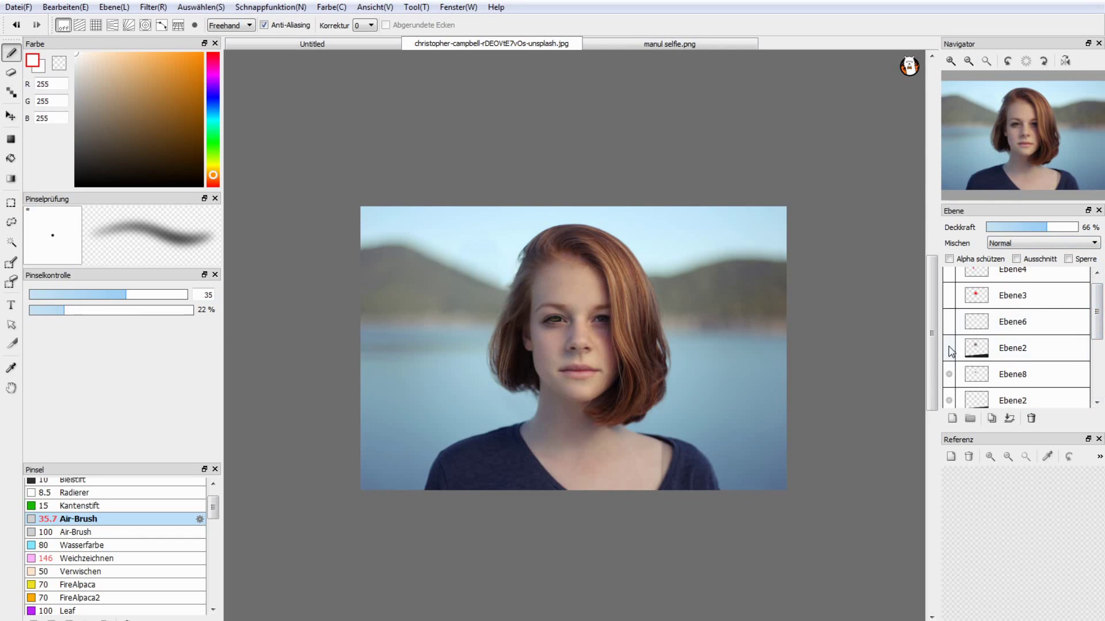
{"action": "left_click", "coordinate": [955, 349]}
{"action": "left_click", "coordinate": [950, 349]}
{"action": "left_click", "coordinate": [947, 350]}
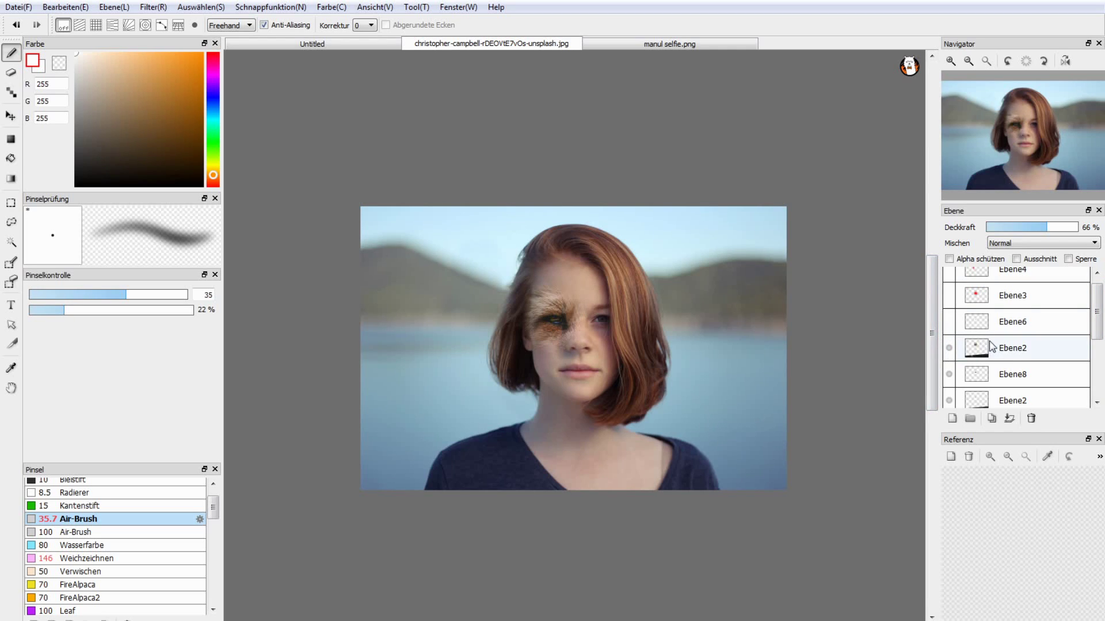
{"action": "left_click", "coordinate": [991, 347]}
{"action": "left_click", "coordinate": [1055, 227]}
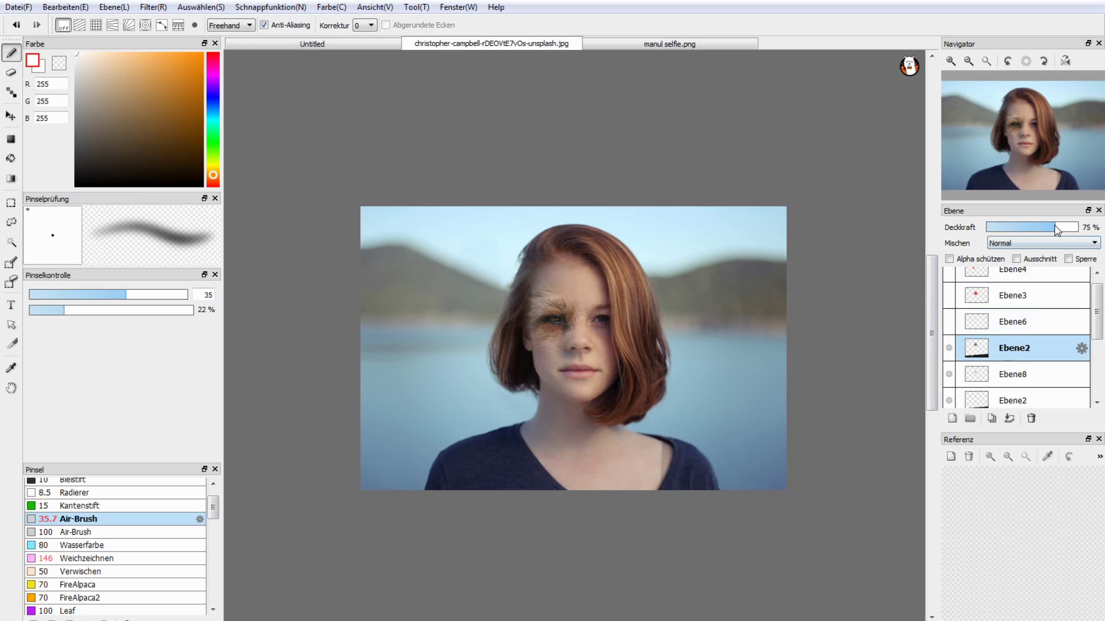
{"action": "left_click_drag", "start_coordinate": [1055, 226], "coordinate": [1067, 234]}
Pick dark brown (83, 51, 13) and toggle Ebene2 to compare with the original face.
{"action": "left_click_drag", "start_coordinate": [198, 106], "coordinate": [182, 143]}
{"action": "left_click", "coordinate": [949, 348]}
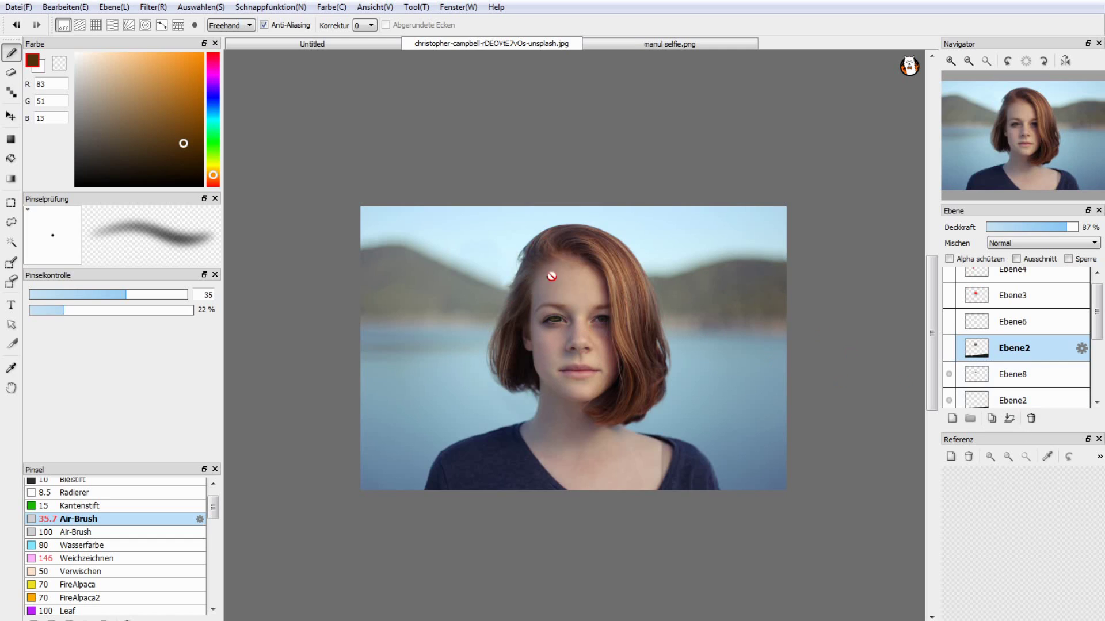
{"action": "left_click", "coordinate": [948, 348]}
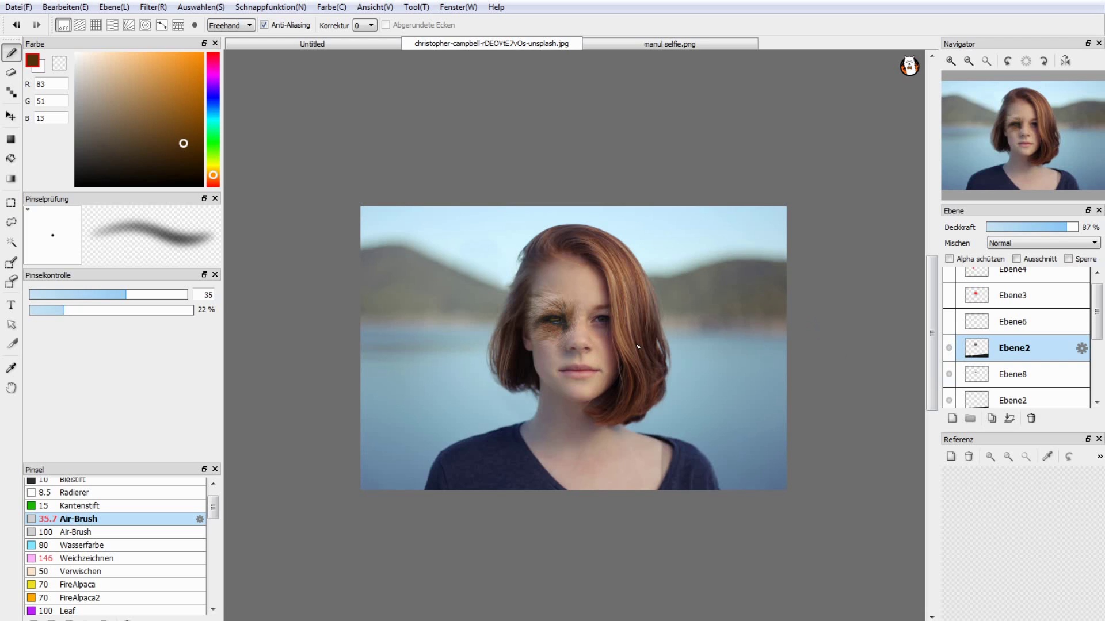
{"action": "left_click", "coordinate": [950, 60]}
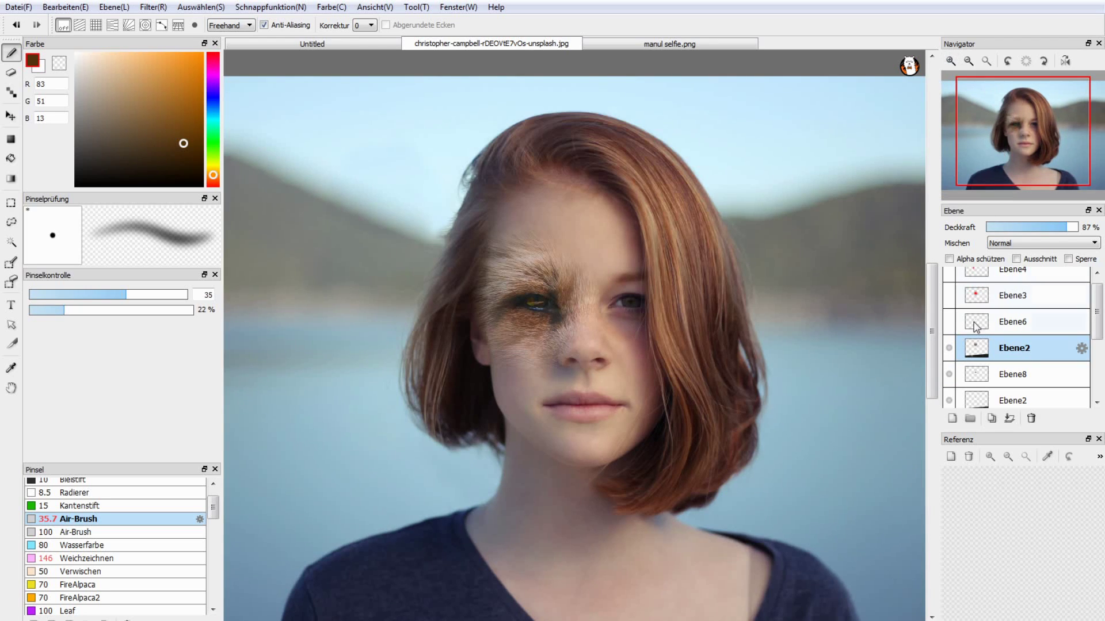
Select the fur patch pixels, add a new layer, and enlarge the airbrush to 442.
{"action": "left_click", "coordinate": [977, 353], "text": "ctrl"}
{"action": "left_click", "coordinate": [952, 420]}
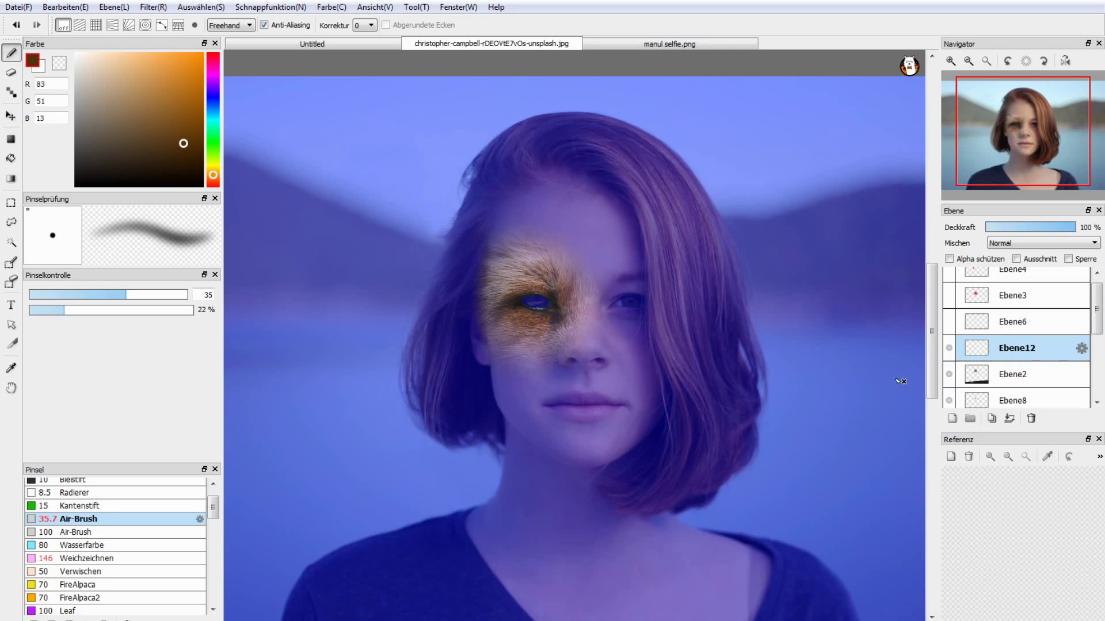
{"action": "left_click", "coordinate": [146, 295]}
{"action": "left_click_drag", "start_coordinate": [148, 299], "coordinate": [189, 296]}
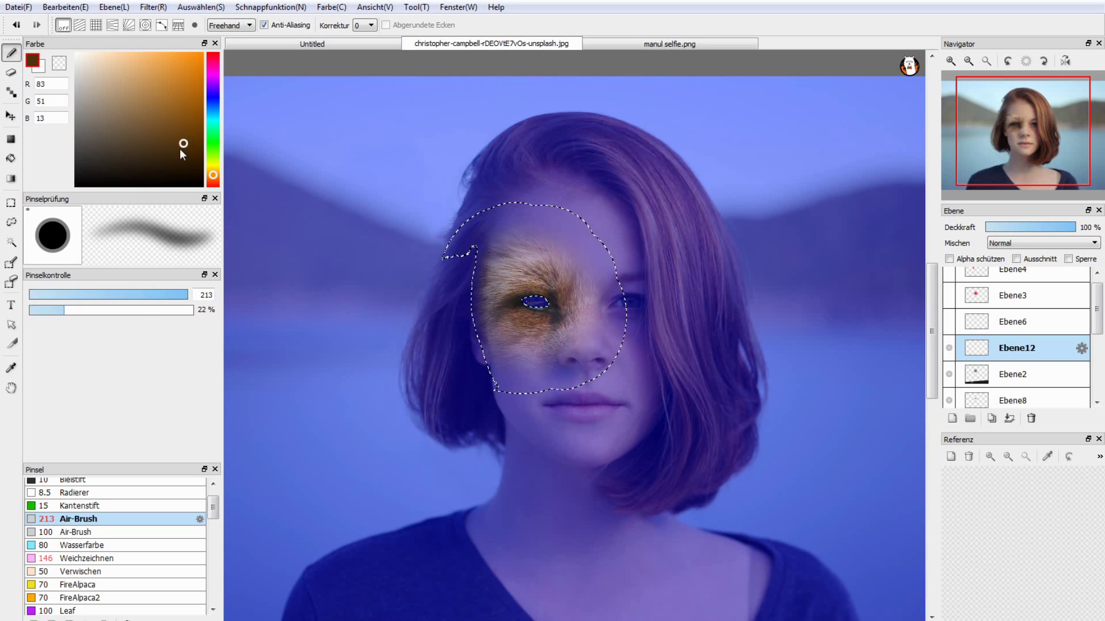
{"action": "left_click_drag", "start_coordinate": [189, 299], "coordinate": [240, 312]}
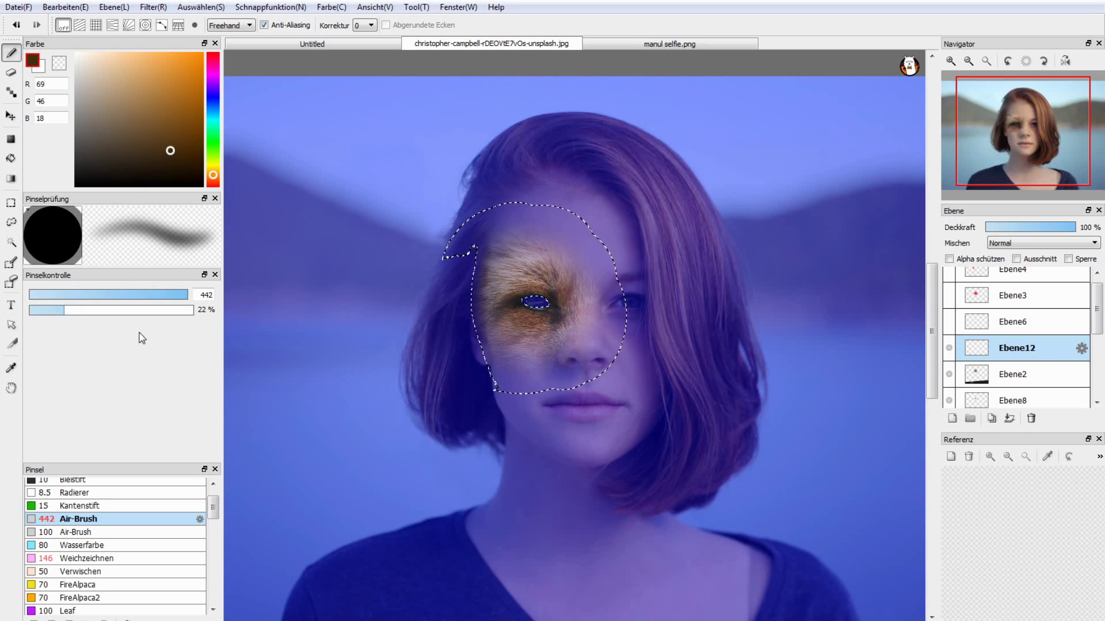
Airbrush brown tint over the upper-left fur and its left edge at 8–16% opacity, then deselect.
{"action": "left_click_drag", "start_coordinate": [500, 266], "coordinate": [493, 280]}
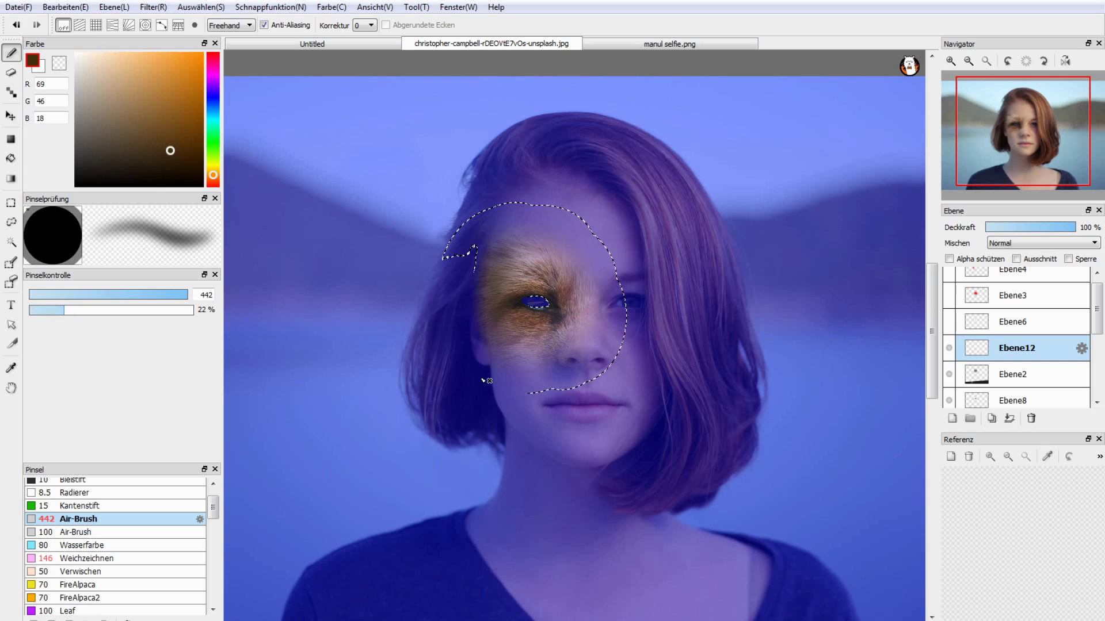
{"action": "left_click_drag", "start_coordinate": [491, 215], "coordinate": [489, 355]}
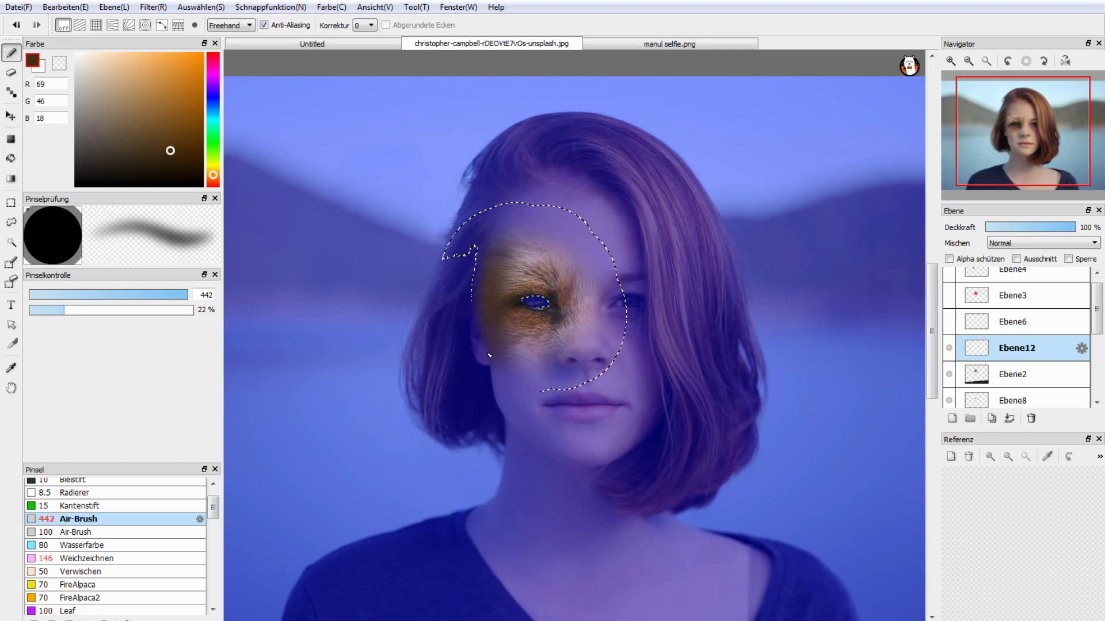
{"action": "left_click_drag", "start_coordinate": [502, 268], "coordinate": [514, 273]}
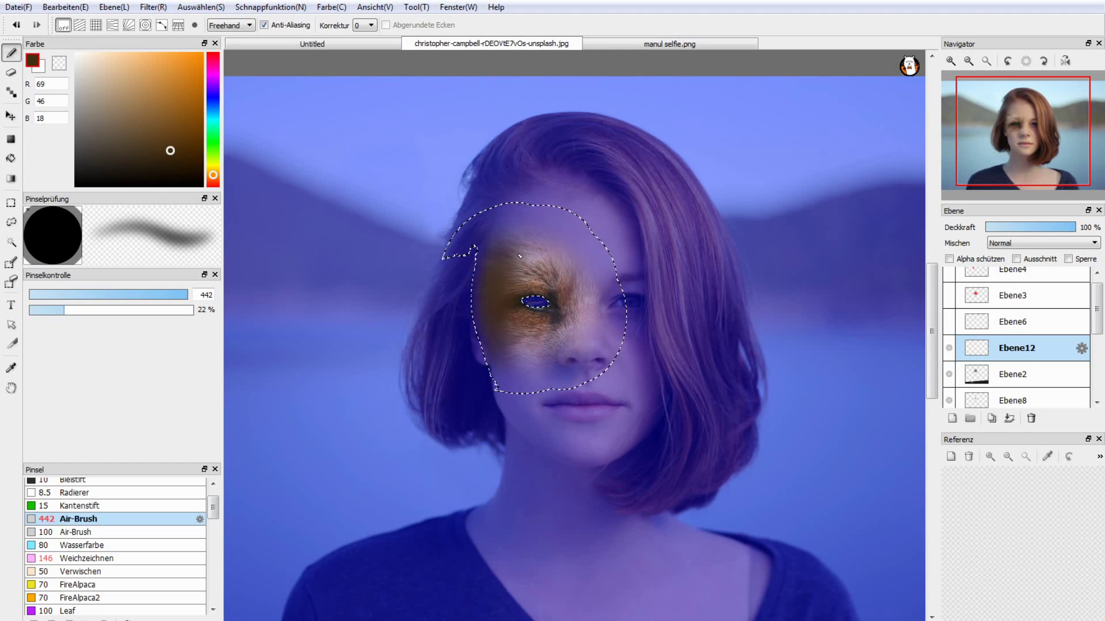
{"action": "left_click_drag", "start_coordinate": [184, 294], "coordinate": [173, 294]}
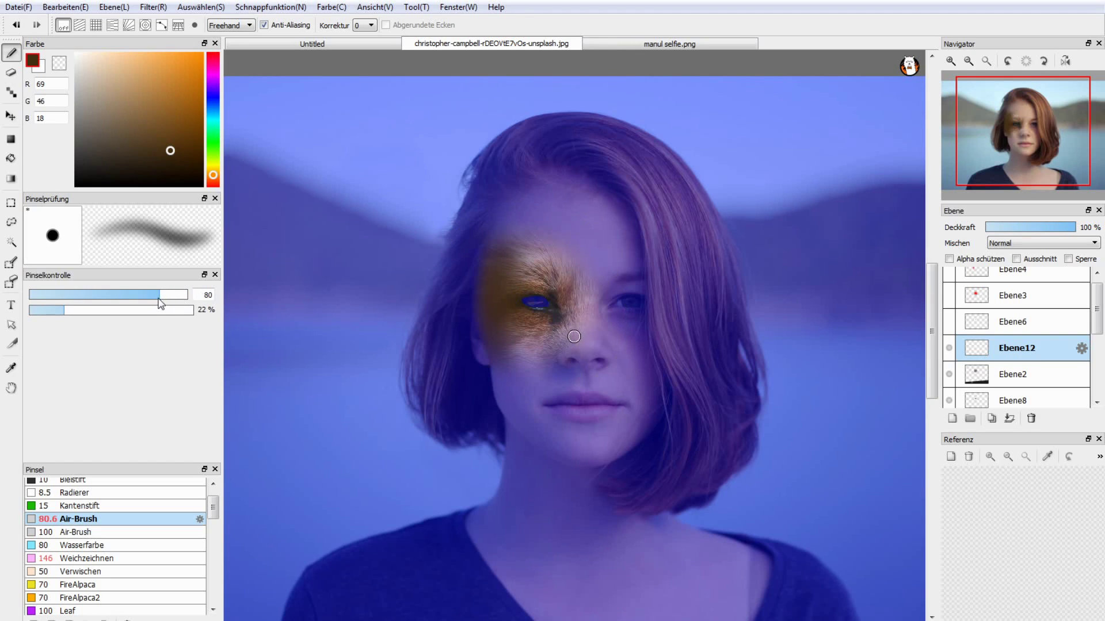
{"action": "left_click_drag", "start_coordinate": [86, 311], "coordinate": [53, 310]}
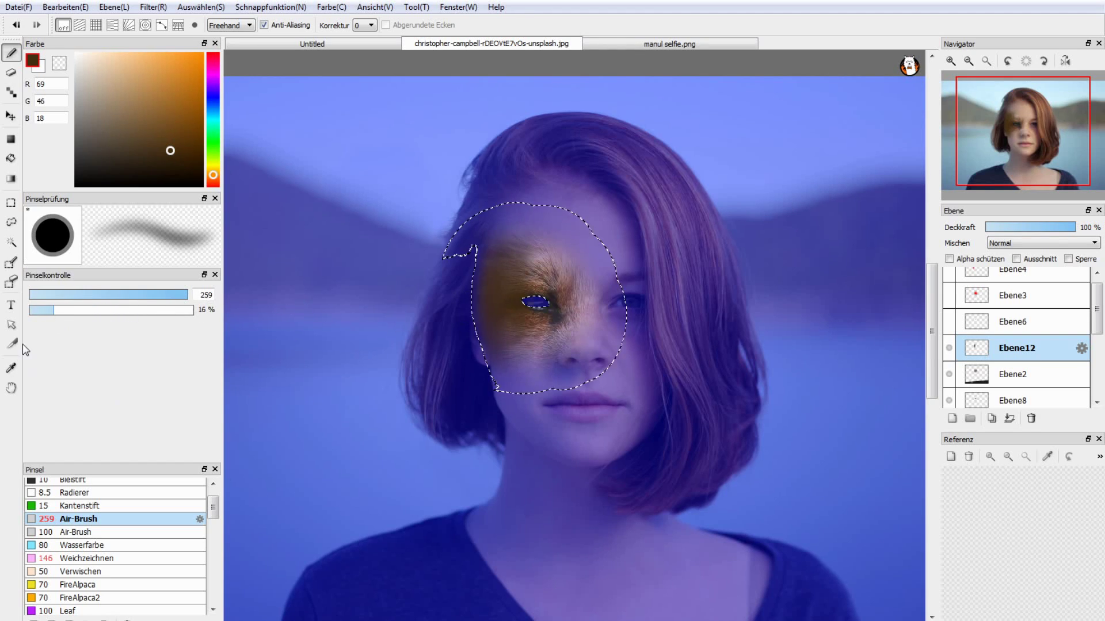
{"action": "left_click_drag", "start_coordinate": [53, 311], "coordinate": [41, 311]}
{"action": "left_click_drag", "start_coordinate": [540, 345], "coordinate": [570, 351]}
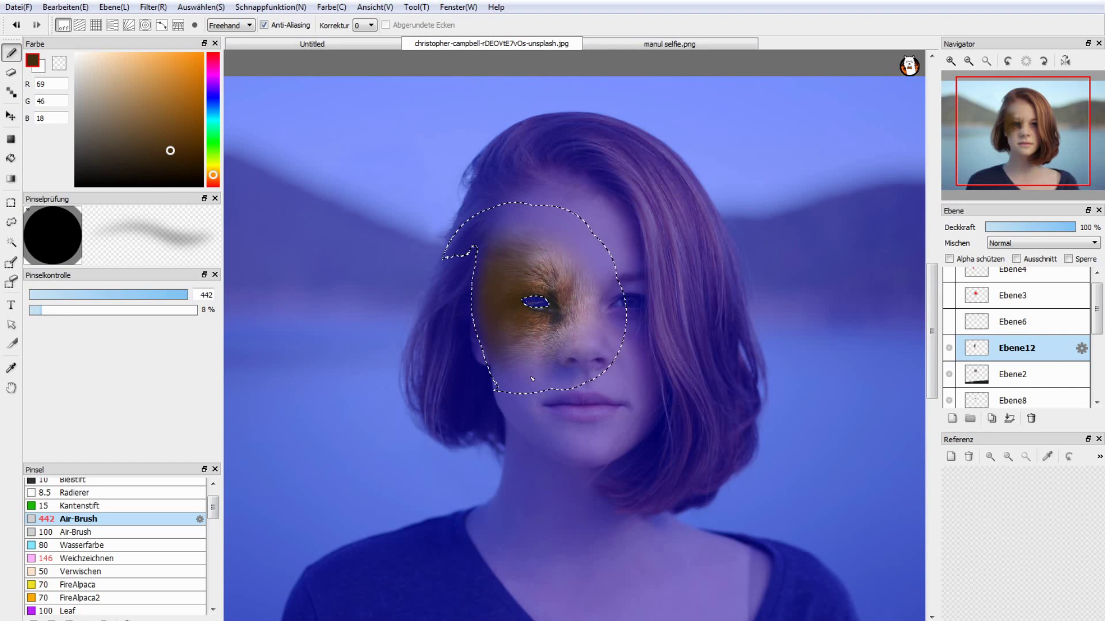
{"action": "key", "text": "ctrl+d"}
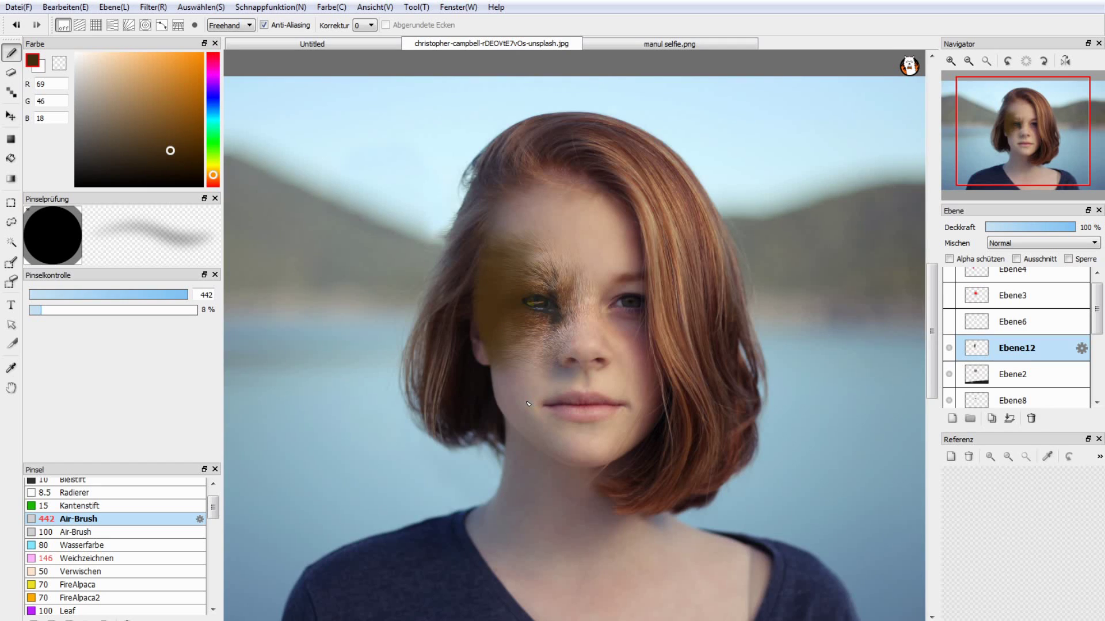
Lower Ebene12's opacity to 31% and toggle its visibility to compare with and without the tint.
{"action": "left_click_drag", "start_coordinate": [1004, 227], "coordinate": [1017, 233]}
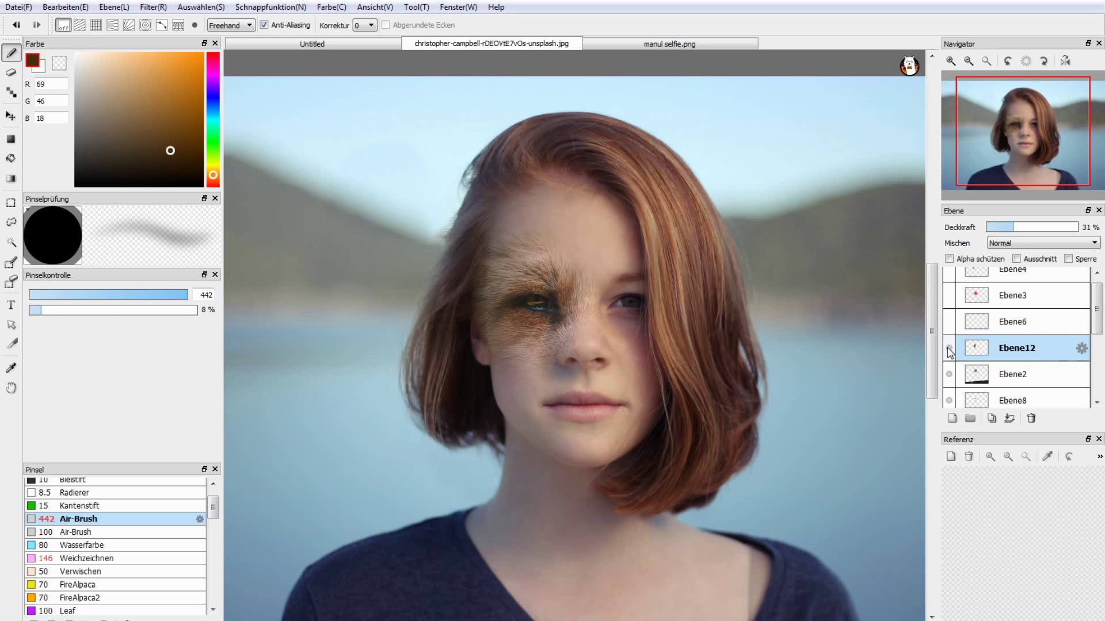
{"action": "left_click", "coordinate": [949, 348]}
{"action": "mouse_move", "coordinate": [1020, 131]}
{"action": "left_click", "coordinate": [968, 61]}
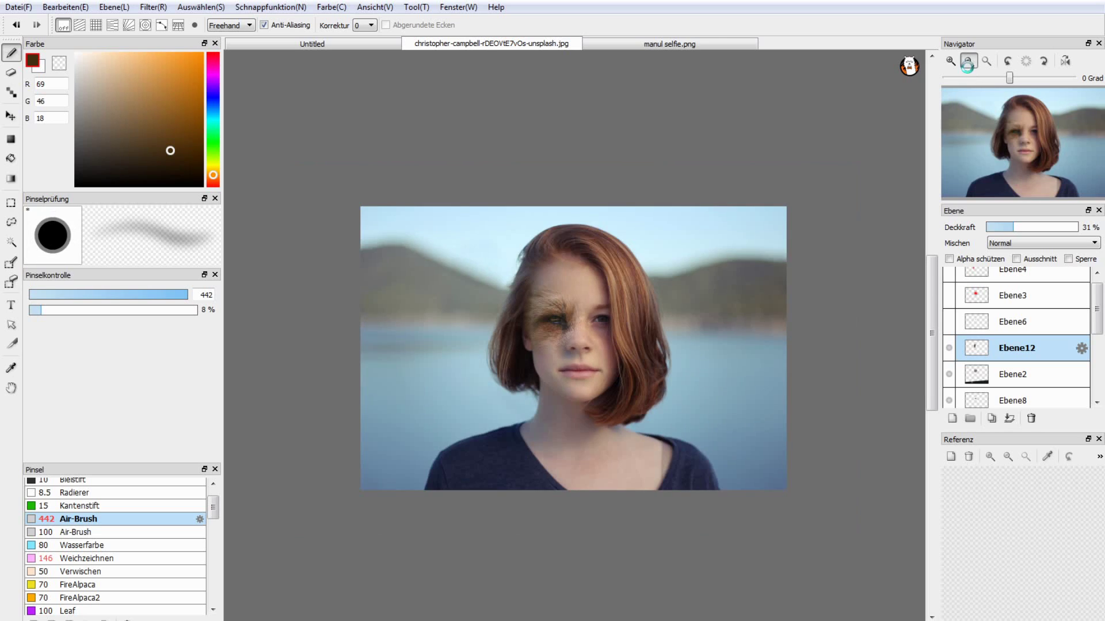
{"action": "left_click", "coordinate": [968, 61]}
Inspect the face and eyes up close, reset rotation to 0°, and fit the whole image in view.
{"action": "left_click", "coordinate": [943, 77]}
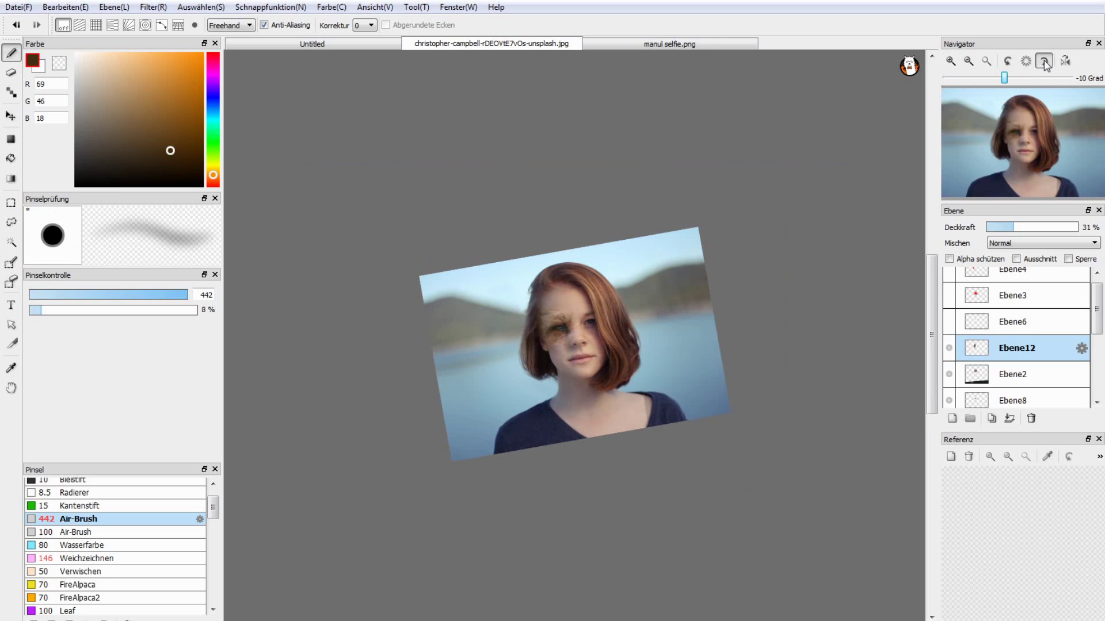
{"action": "left_click", "coordinate": [1043, 61]}
{"action": "left_click", "coordinate": [950, 60]}
{"action": "left_click", "coordinate": [951, 60]}
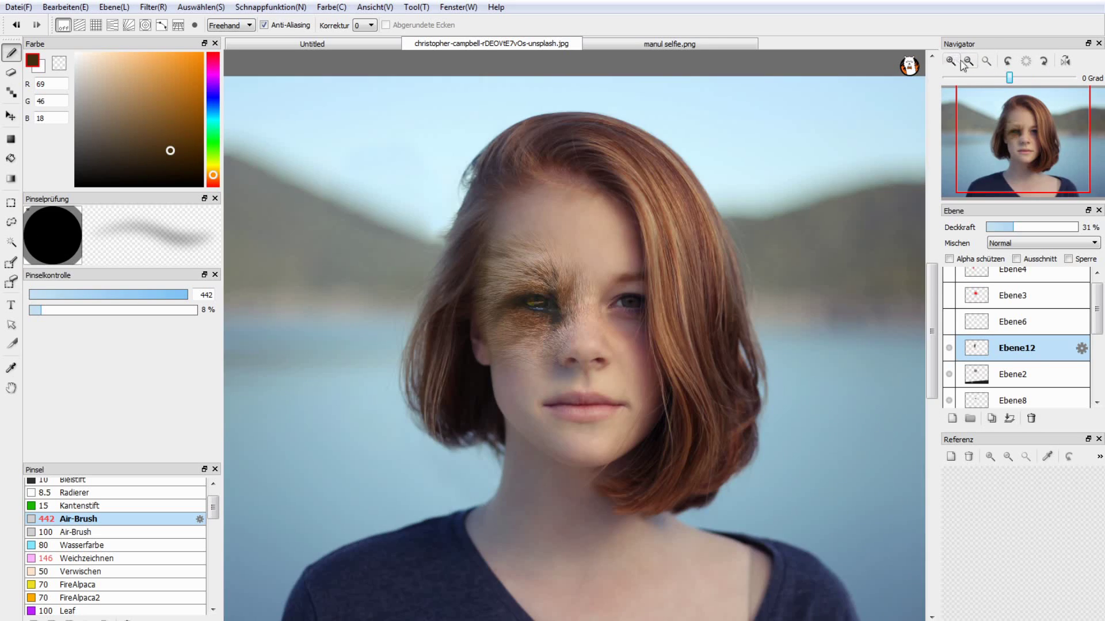
{"action": "left_click", "coordinate": [952, 61]}
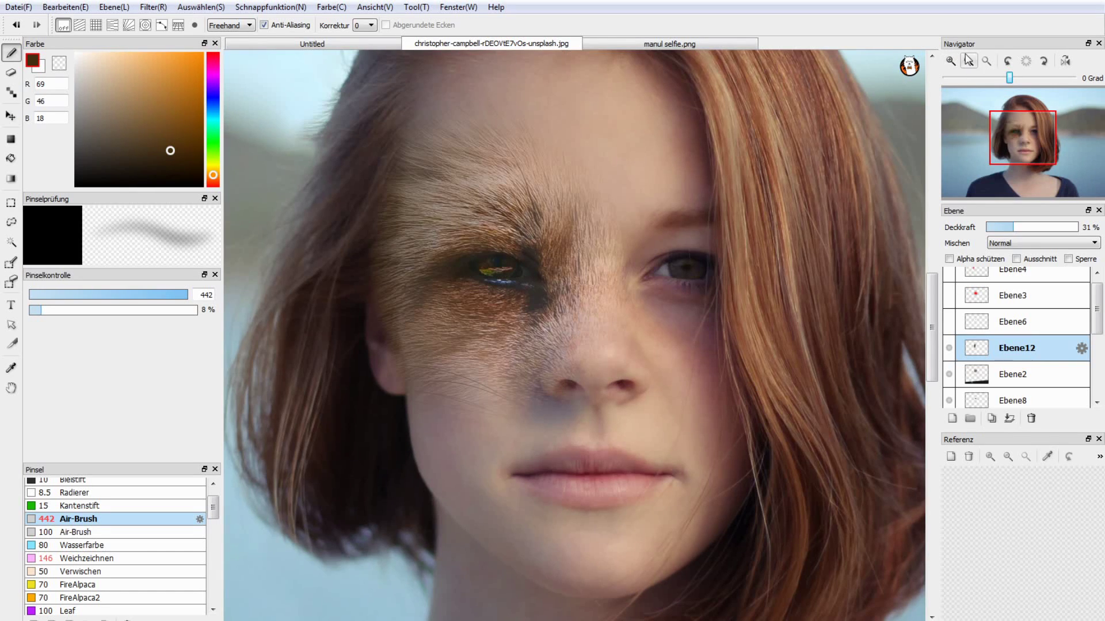
{"action": "left_click", "coordinate": [970, 60]}
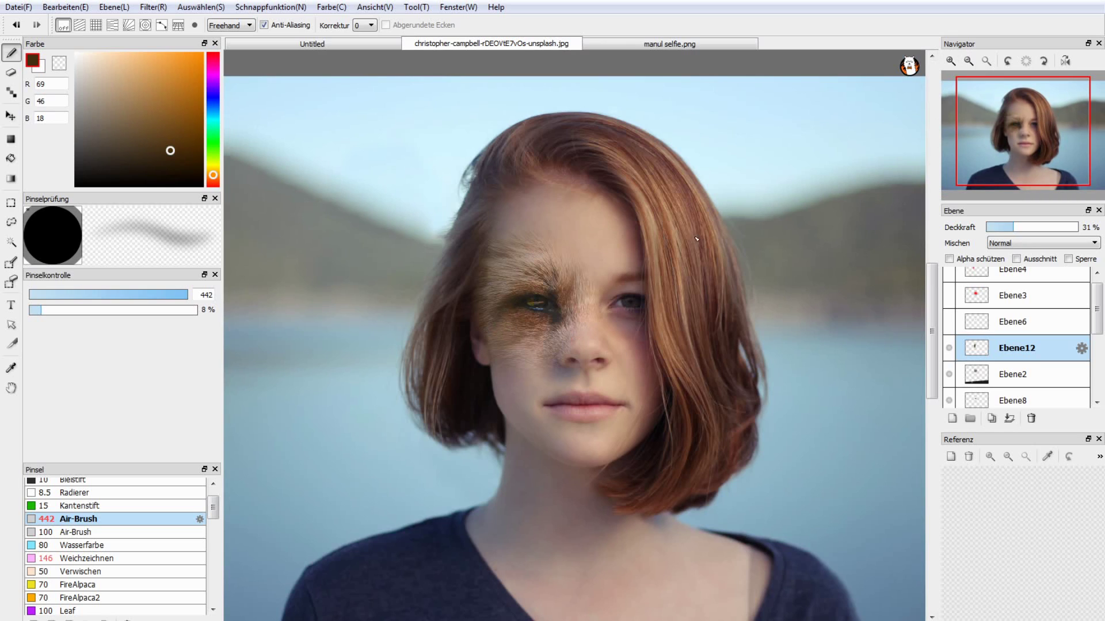
{"action": "left_click", "coordinate": [968, 60]}
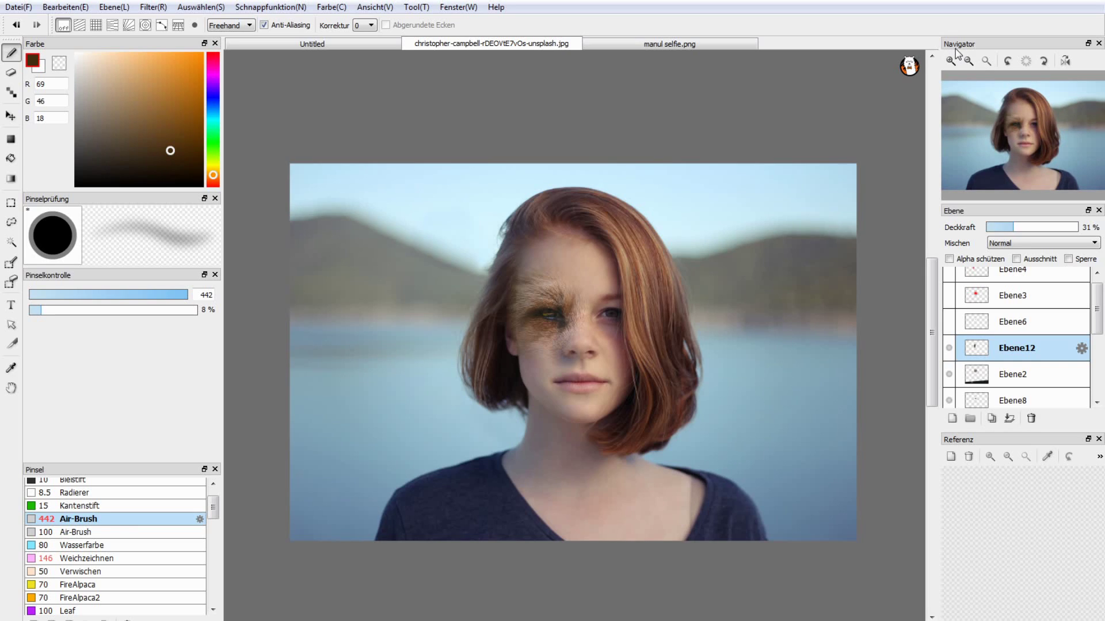
{"action": "scroll", "coordinate": [694, 220], "scroll_direction": "down", "scroll_amount": 3}
{"action": "scroll", "coordinate": [662, 242], "scroll_direction": "up", "scroll_amount": 4}
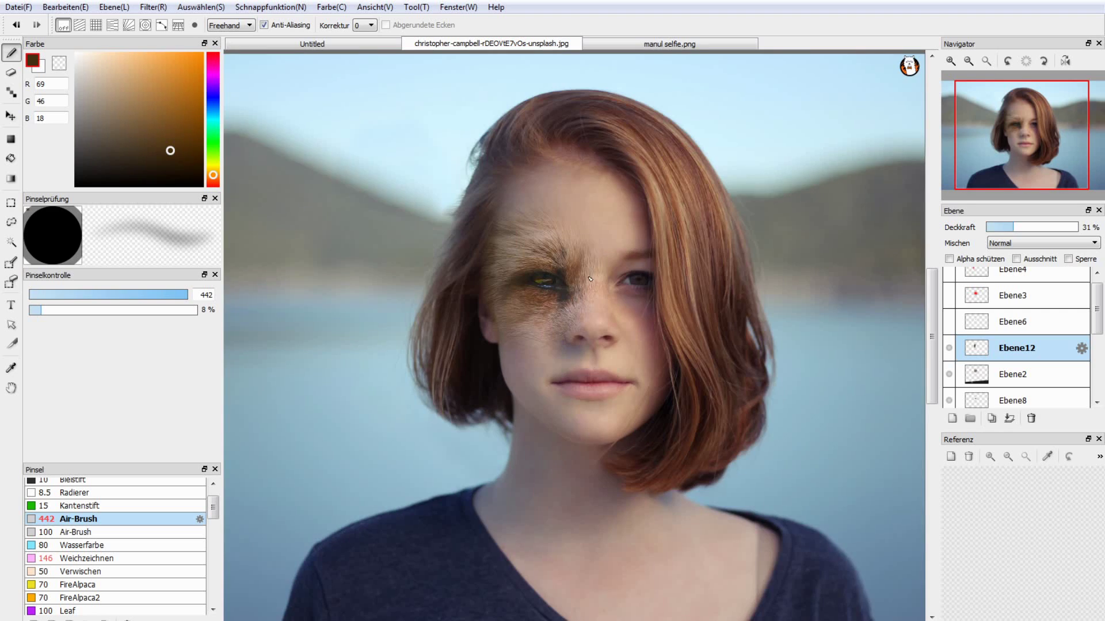
{"action": "scroll", "coordinate": [633, 253], "scroll_direction": "up", "scroll_amount": 3}
{"action": "scroll", "coordinate": [621, 264], "scroll_direction": "up", "scroll_amount": 1}
{"action": "scroll", "coordinate": [621, 264], "scroll_direction": "down", "scroll_amount": 2}
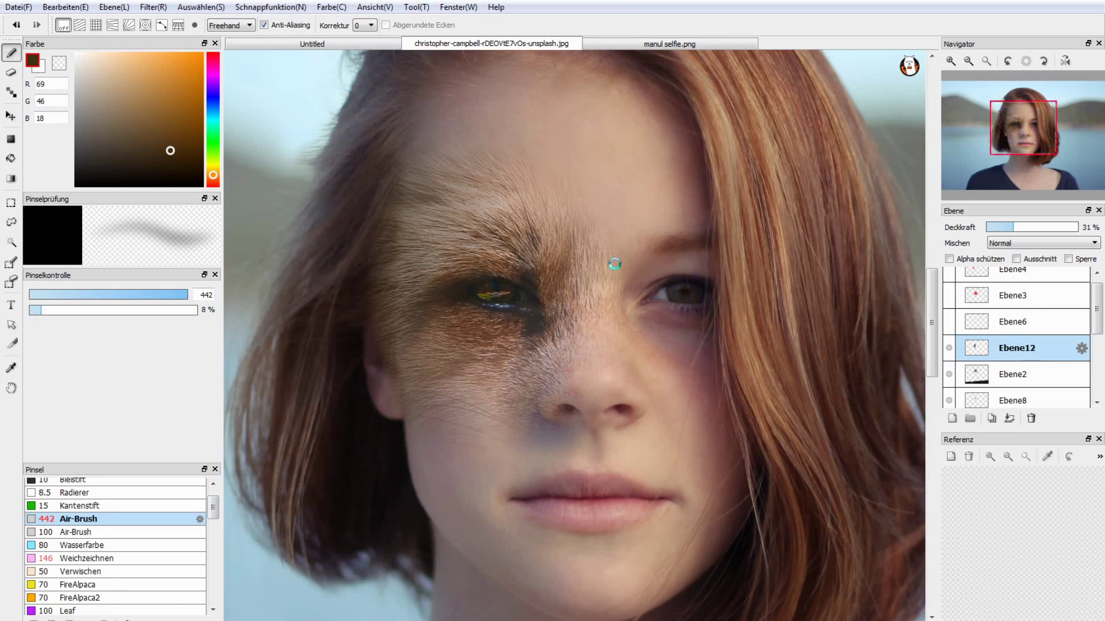
{"action": "scroll", "coordinate": [619, 265], "scroll_direction": "down", "scroll_amount": 2}
{"action": "scroll", "coordinate": [618, 265], "scroll_direction": "down", "scroll_amount": 3}
{"action": "scroll", "coordinate": [621, 280], "scroll_direction": "up", "scroll_amount": 3}
{"action": "scroll", "coordinate": [622, 279], "scroll_direction": "up", "scroll_amount": 2}
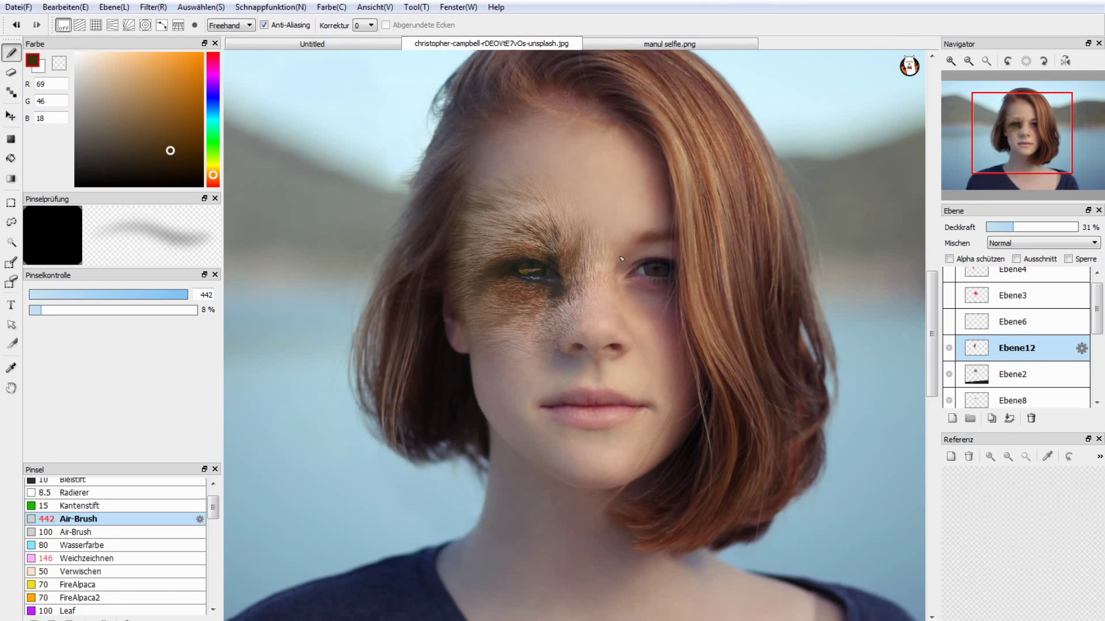
{"action": "scroll", "coordinate": [621, 270], "scroll_direction": "up", "scroll_amount": 1}
{"action": "scroll", "coordinate": [619, 265], "scroll_direction": "down", "scroll_amount": 3}
{"action": "scroll", "coordinate": [619, 259], "scroll_direction": "down", "scroll_amount": 2}
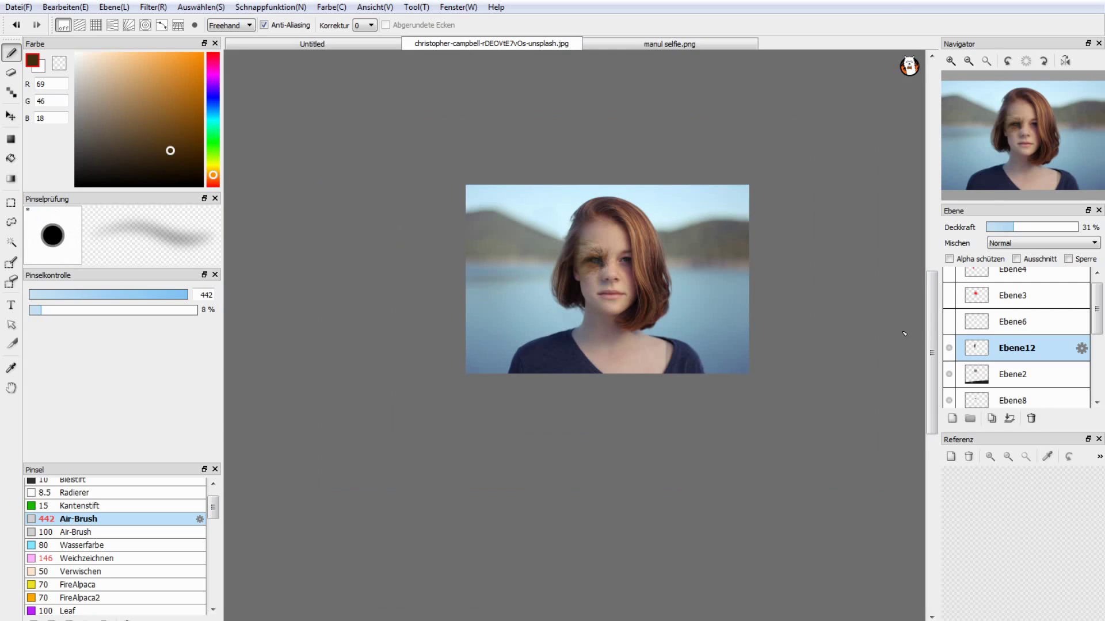
{"action": "scroll", "coordinate": [981, 354], "scroll_direction": "up", "scroll_amount": 1}
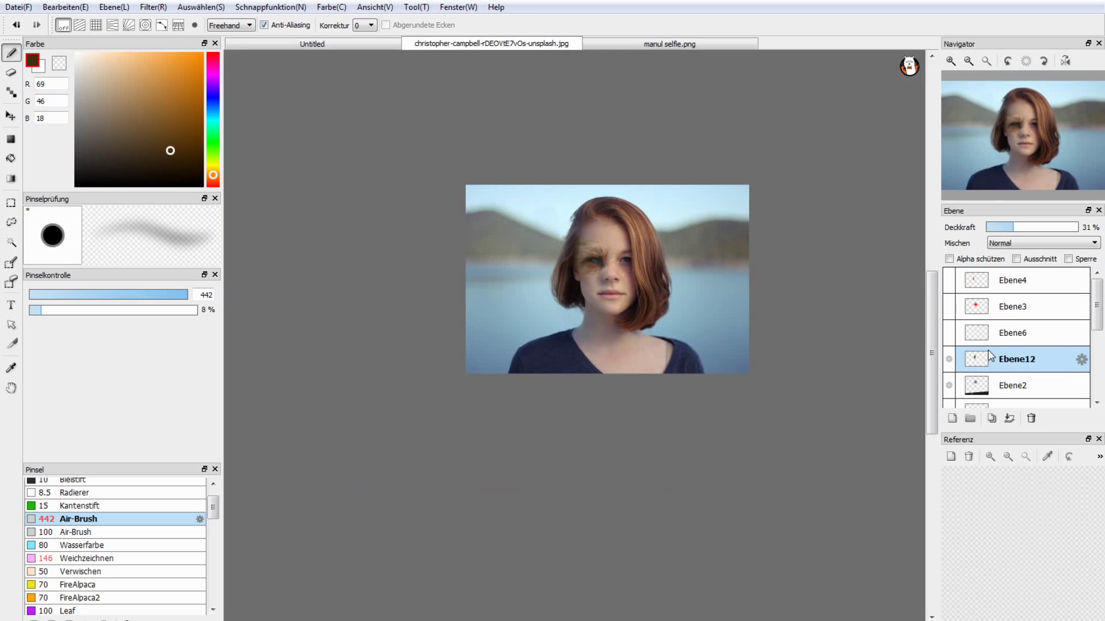
{"action": "scroll", "coordinate": [990, 355], "scroll_direction": "down", "scroll_amount": 1}
{"action": "scroll", "coordinate": [575, 259], "scroll_direction": "down", "scroll_amount": 1}
{"action": "scroll", "coordinate": [600, 254], "scroll_direction": "up", "scroll_amount": 4}
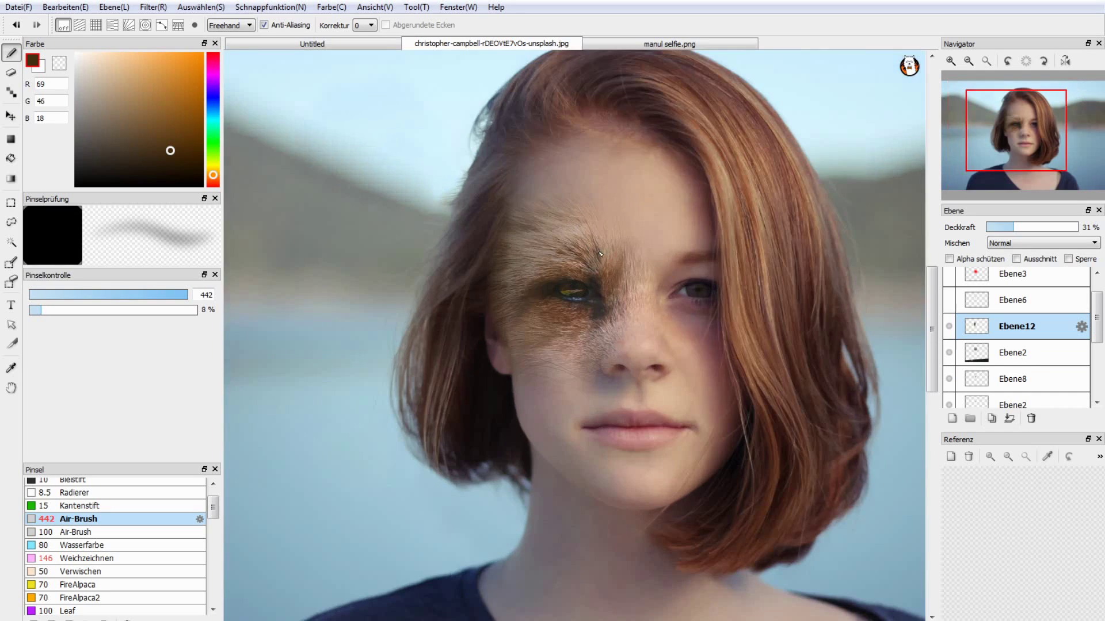
{"action": "scroll", "coordinate": [633, 270], "scroll_direction": "down", "scroll_amount": 3}
{"action": "scroll", "coordinate": [654, 284], "scroll_direction": "down", "scroll_amount": 1}
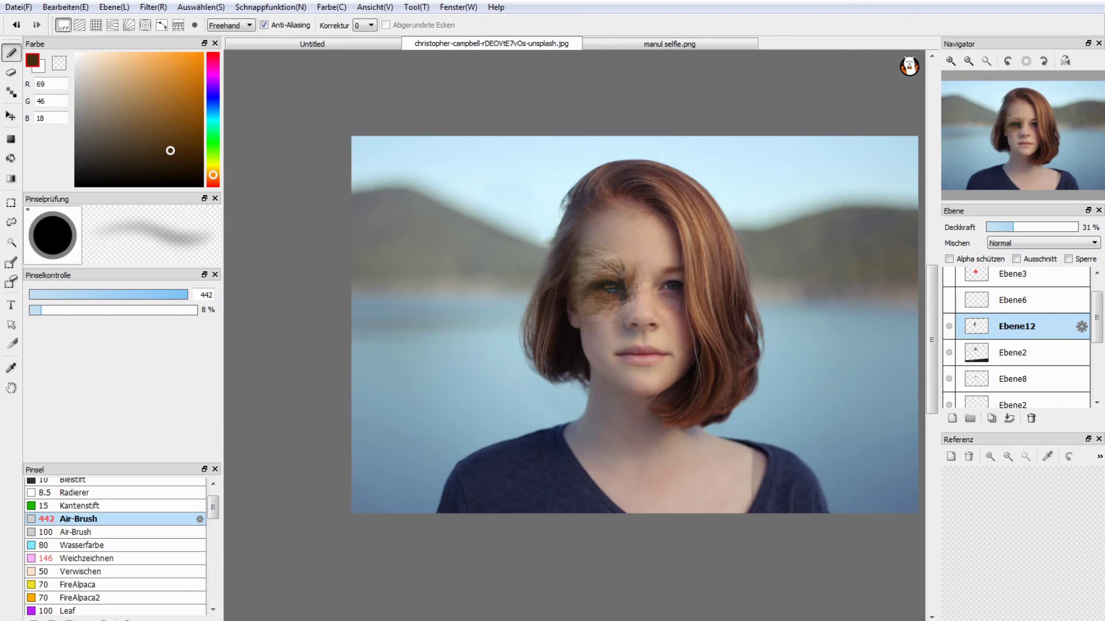